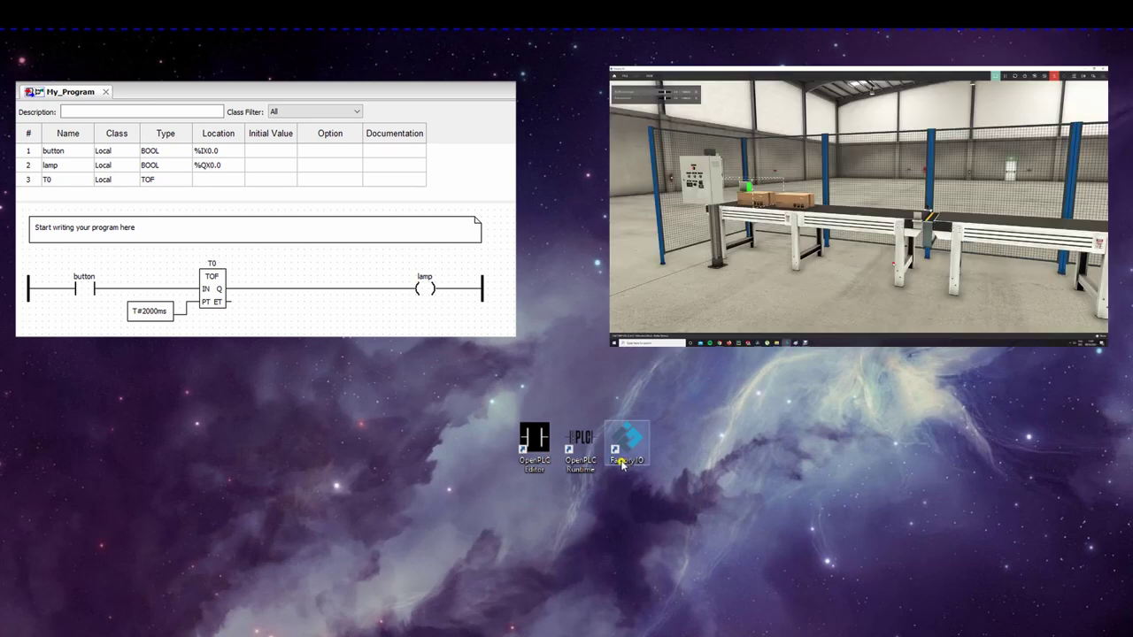
Bring the browser back and open the OpenPLC Editor page from Getting Started
{"action": "left_click", "coordinate": [533, 447]}
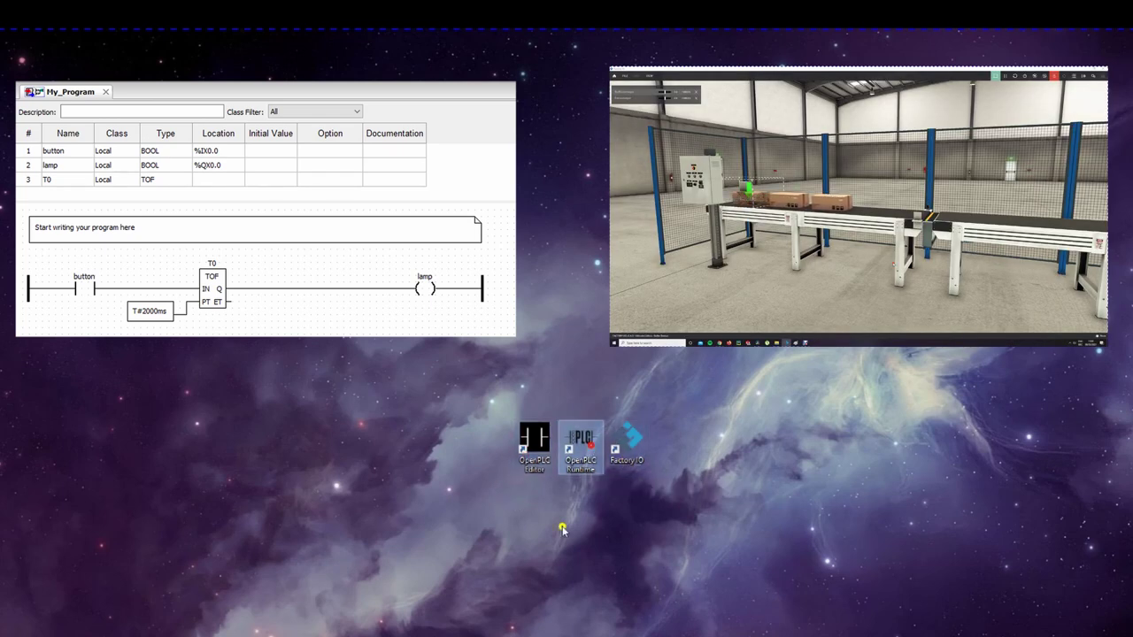
{"action": "left_click", "coordinate": [617, 450]}
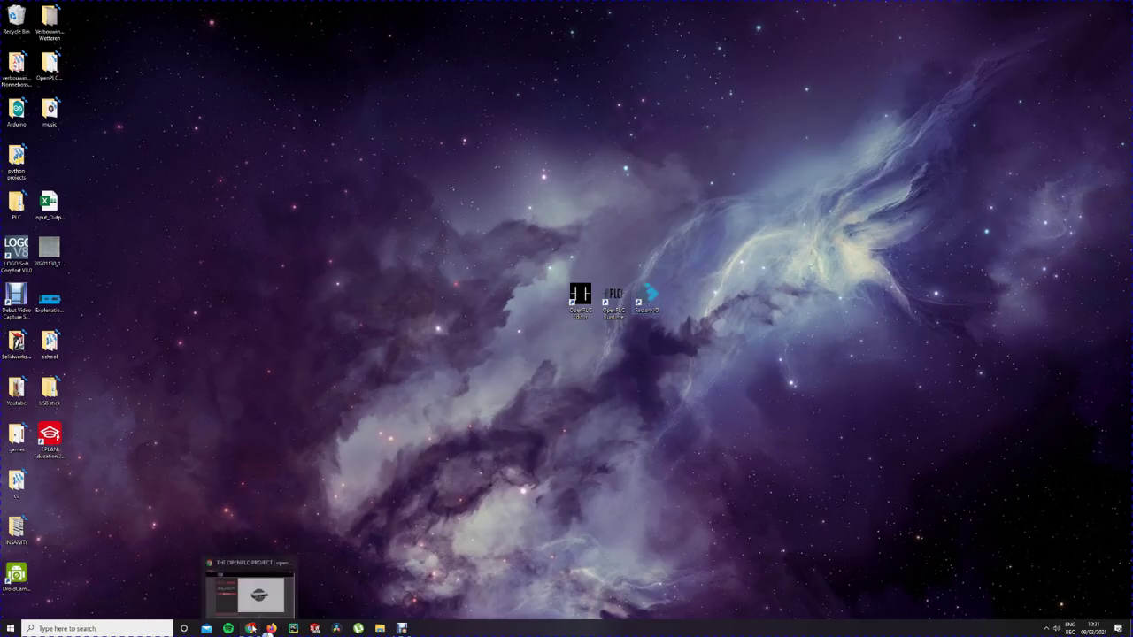
{"action": "left_click", "coordinate": [252, 629]}
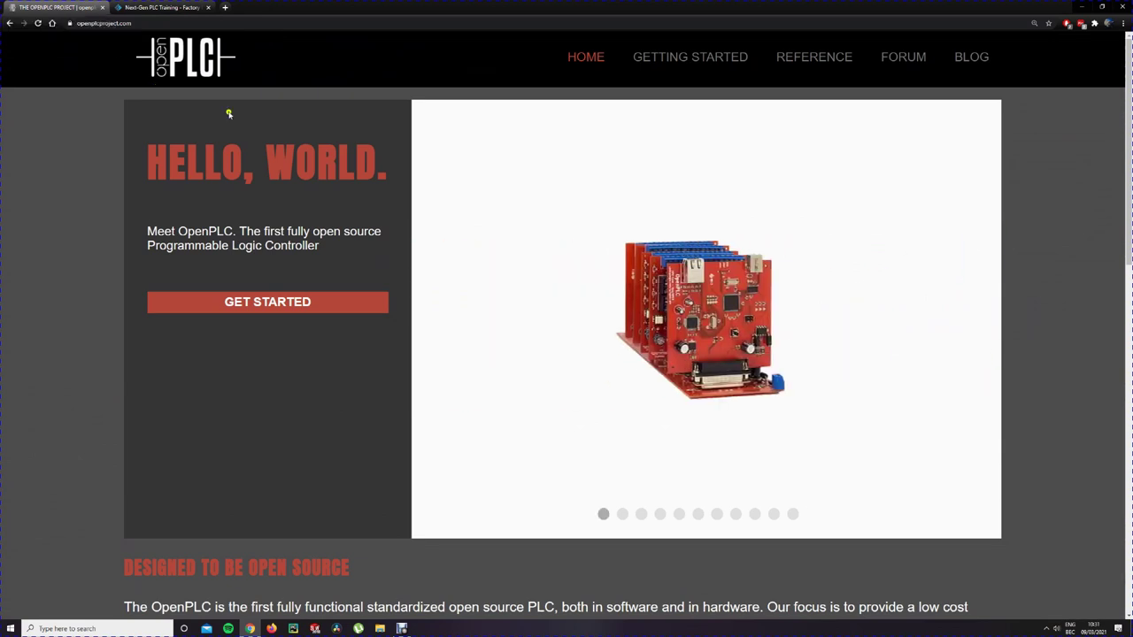
{"action": "left_click", "coordinate": [705, 56]}
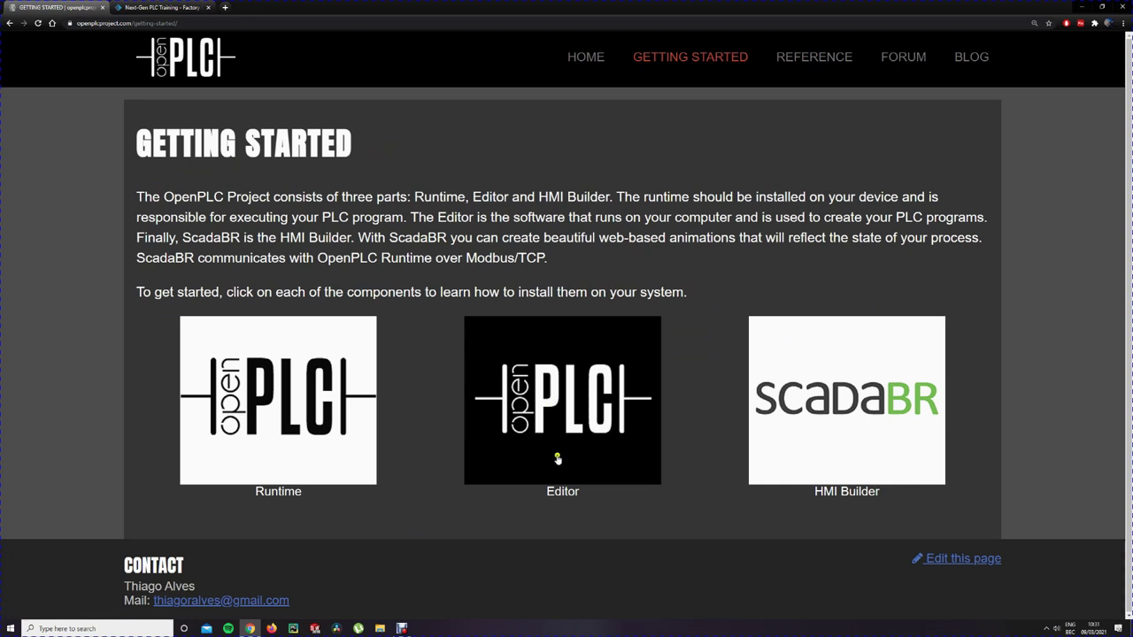
{"action": "left_click", "coordinate": [571, 449]}
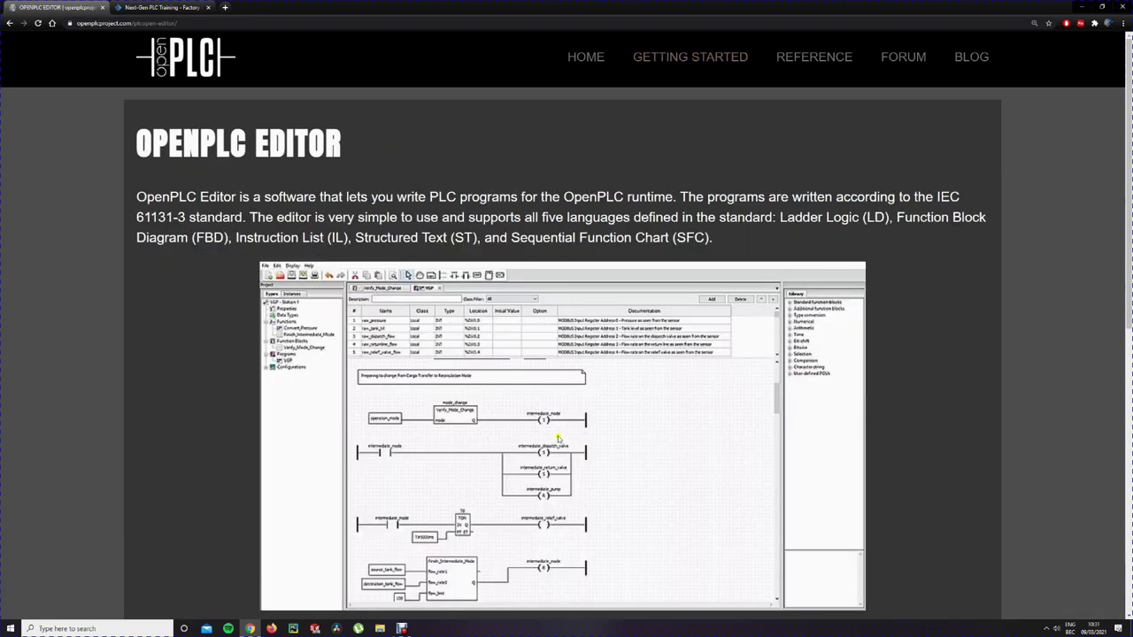
Scroll to the OpenPLC Editor v1.0 Windows download and install instructions, then back up
{"action": "scroll", "coordinate": [1129, 131], "scroll_direction": "down", "scroll_amount": 1}
{"action": "scroll", "coordinate": [1099, 184], "scroll_direction": "down", "scroll_amount": 1}
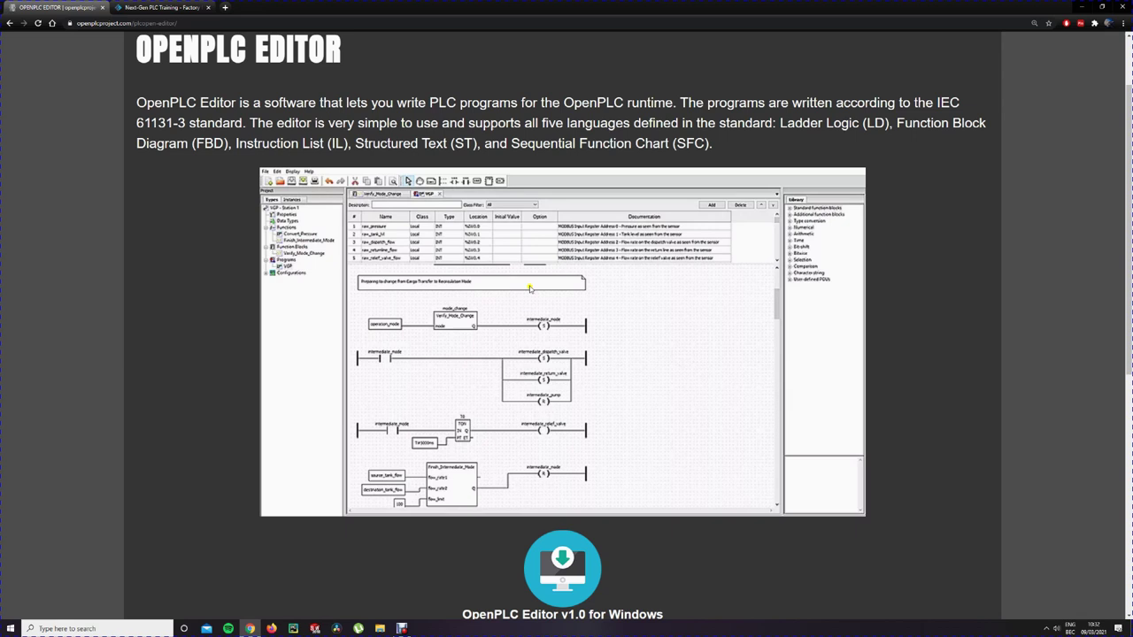
{"action": "scroll", "coordinate": [529, 286], "scroll_direction": "down", "scroll_amount": 3}
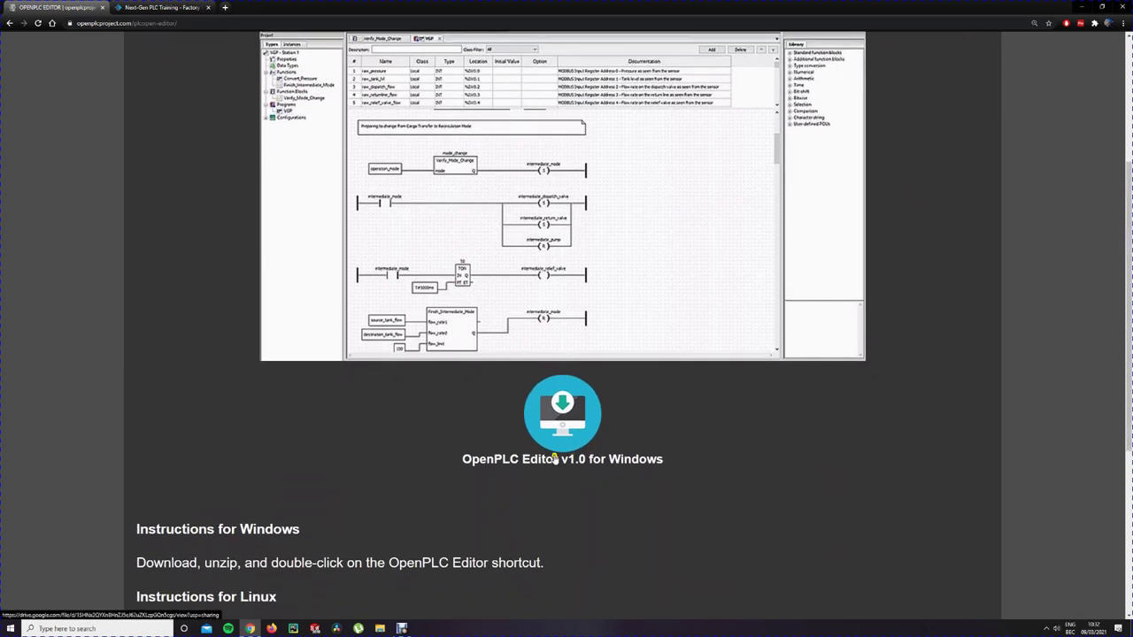
{"action": "scroll", "coordinate": [581, 442], "scroll_direction": "down", "scroll_amount": 2}
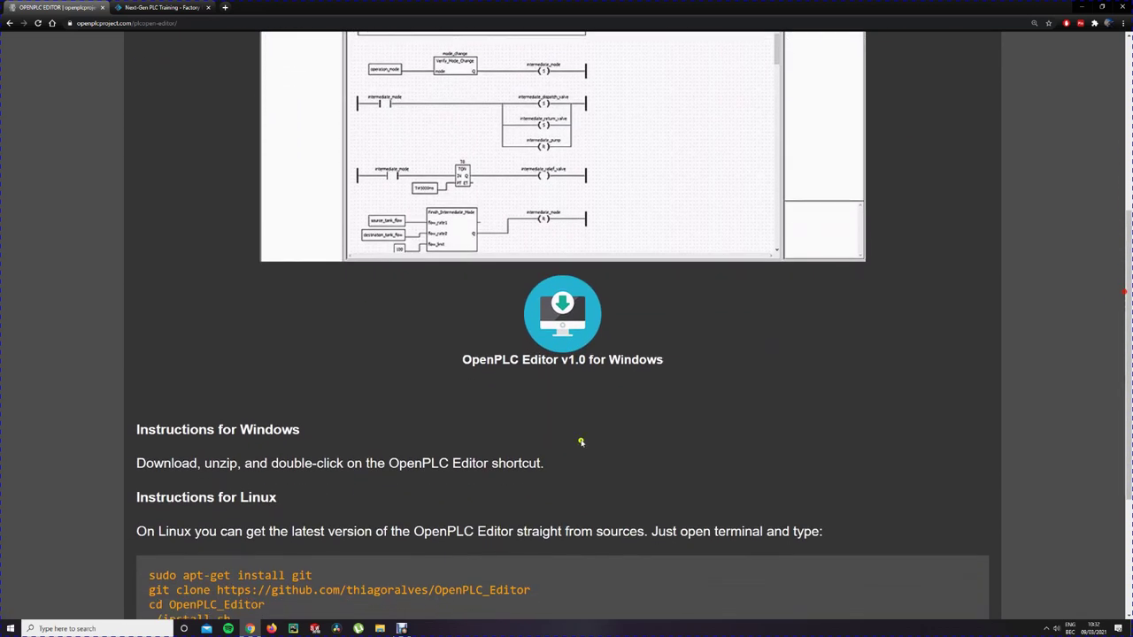
{"action": "double_click", "coordinate": [221, 467]}
{"action": "left_click", "coordinate": [369, 465]}
{"action": "left_click_drag", "start_coordinate": [451, 463], "coordinate": [520, 462]}
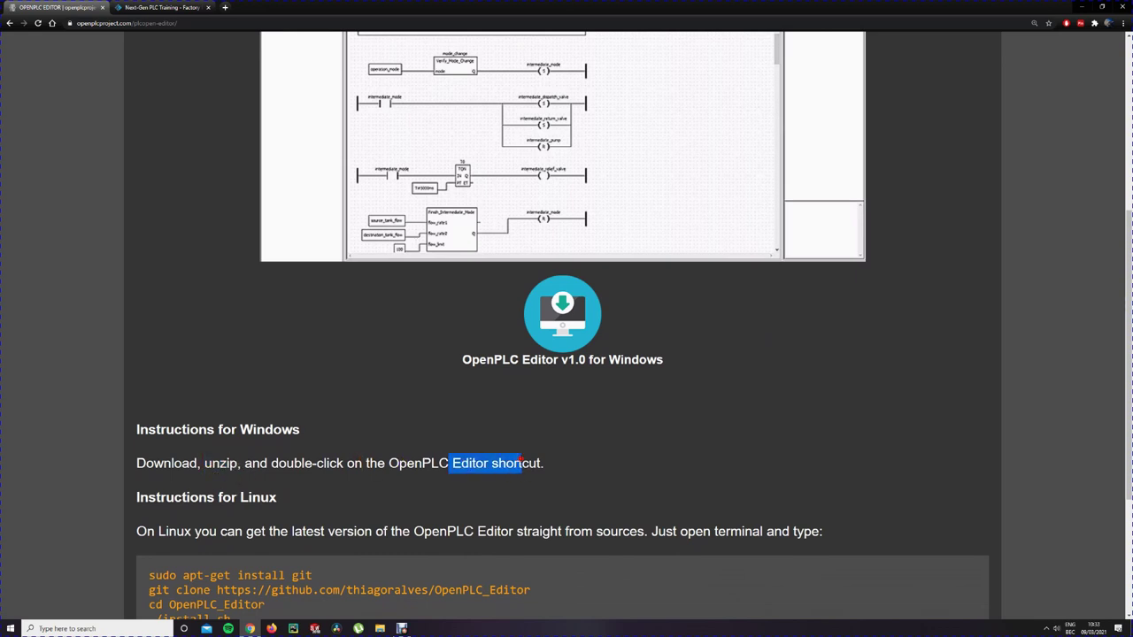
{"action": "left_click", "coordinate": [606, 474]}
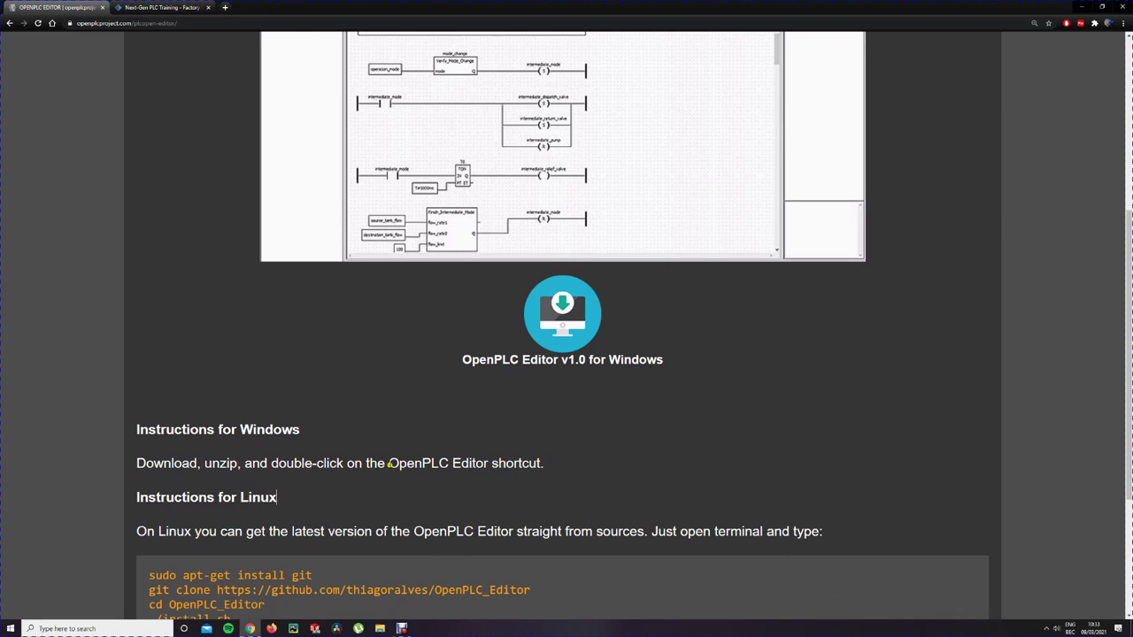
{"action": "left_click_drag", "start_coordinate": [387, 464], "coordinate": [527, 469]}
{"action": "left_click", "coordinate": [565, 470]}
{"action": "scroll", "coordinate": [244, 159], "scroll_direction": "up", "scroll_amount": 5}
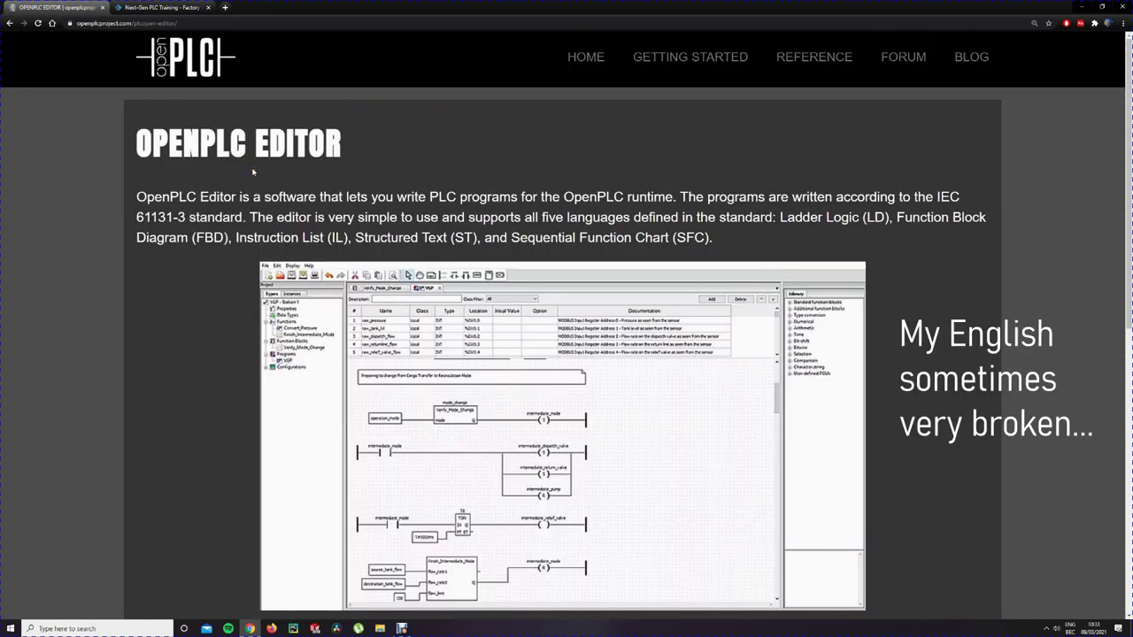
Open the Factory I/O 30-day free trial form, then minimize Chrome to the desktop
{"action": "left_click", "coordinate": [173, 7]}
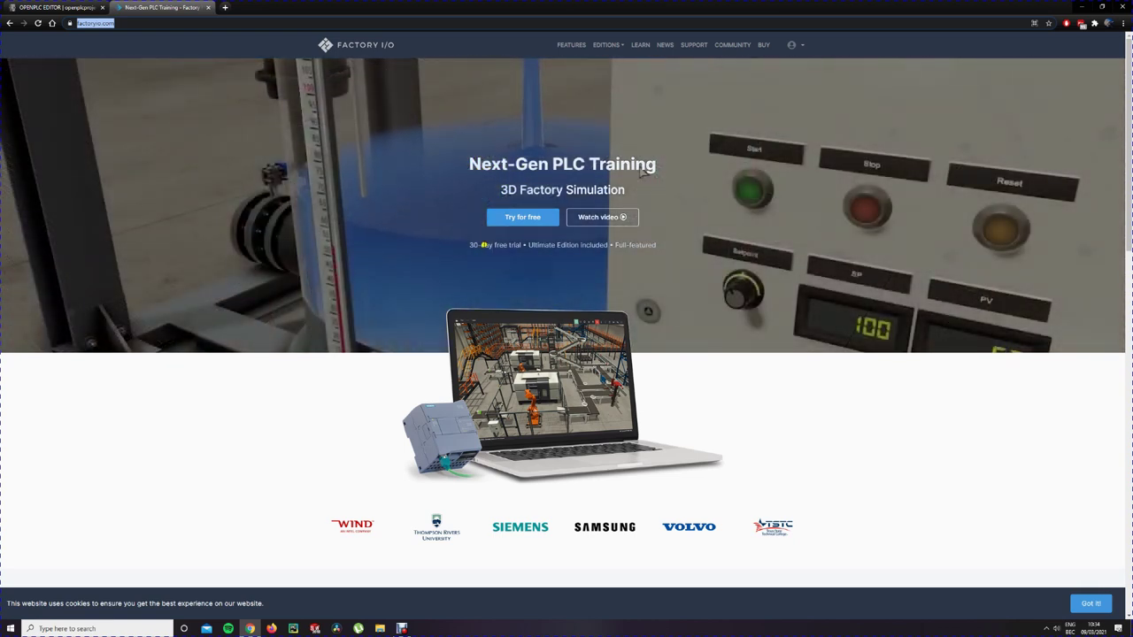
{"action": "triple_click", "coordinate": [562, 246]}
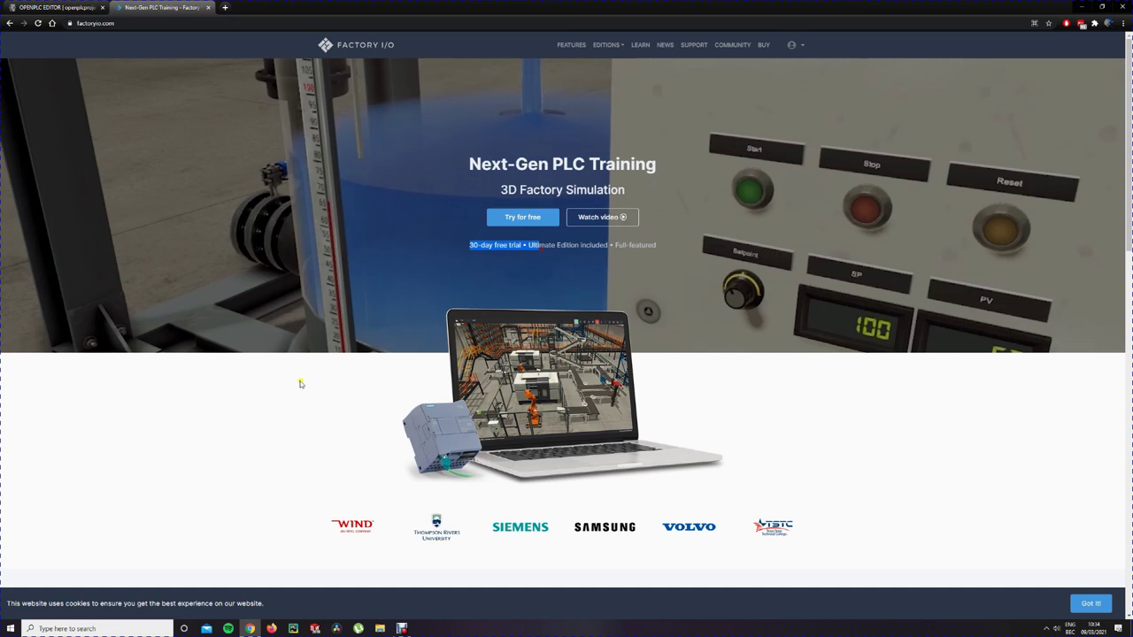
{"action": "left_click", "coordinate": [271, 396]}
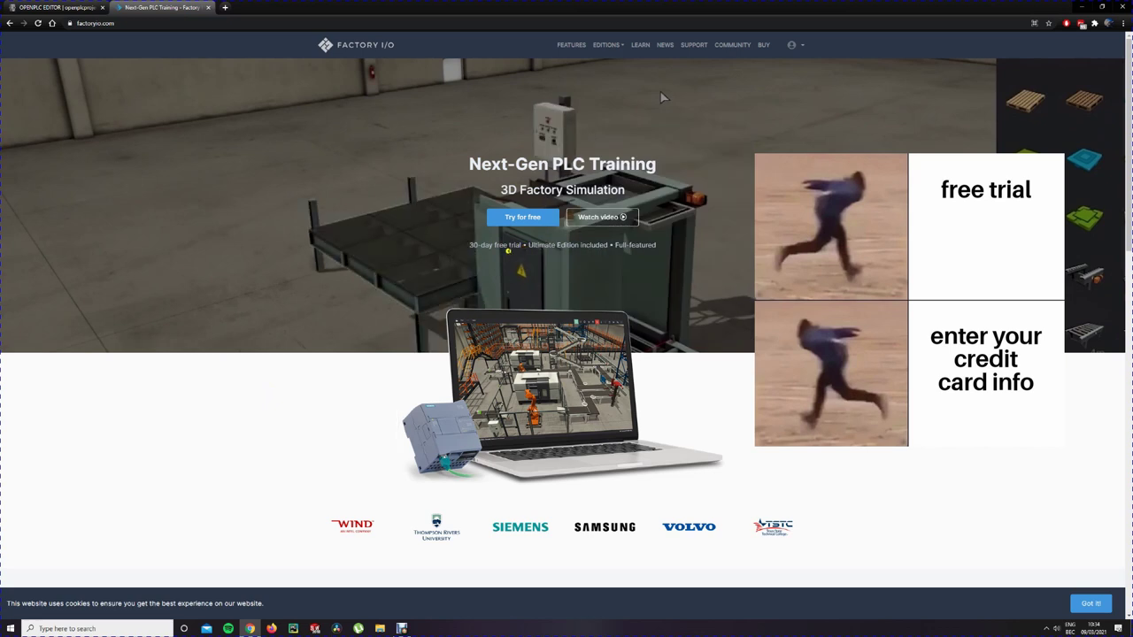
{"action": "left_click", "coordinate": [524, 220]}
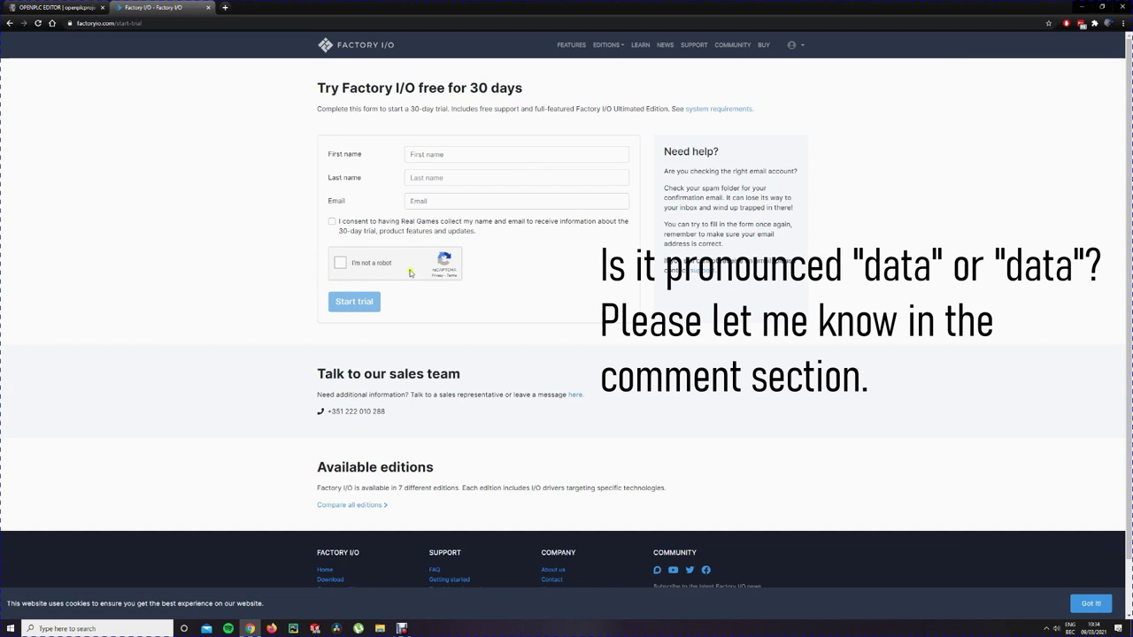
{"action": "left_click", "coordinate": [1085, 8]}
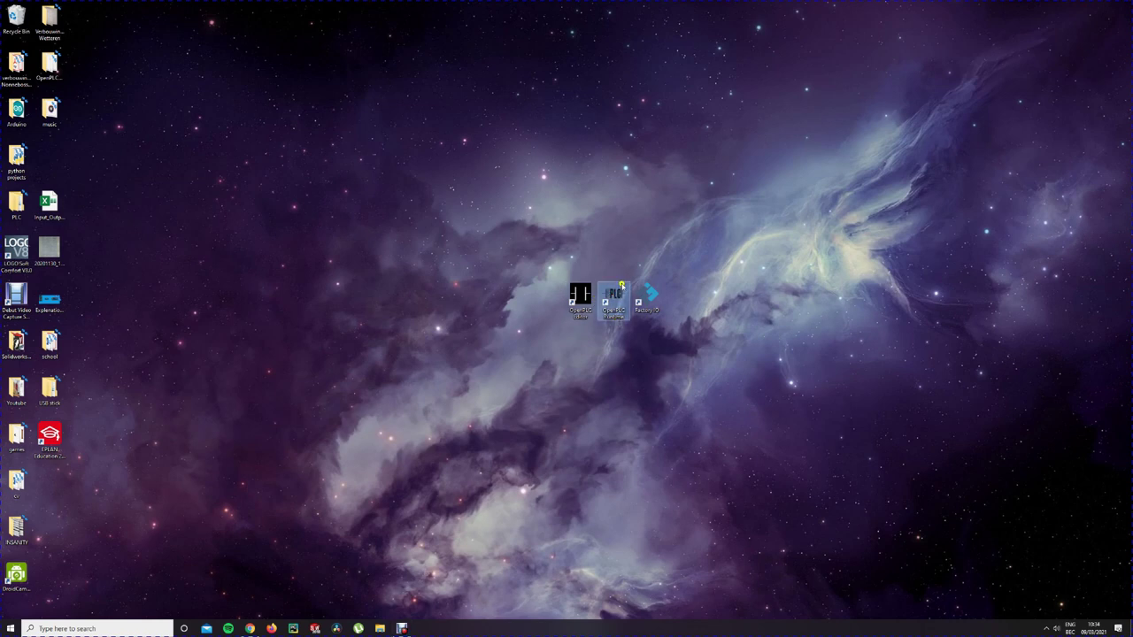
Launch Factory I/O 2.4.3 from its desktop icon
{"action": "double_click", "coordinate": [622, 288]}
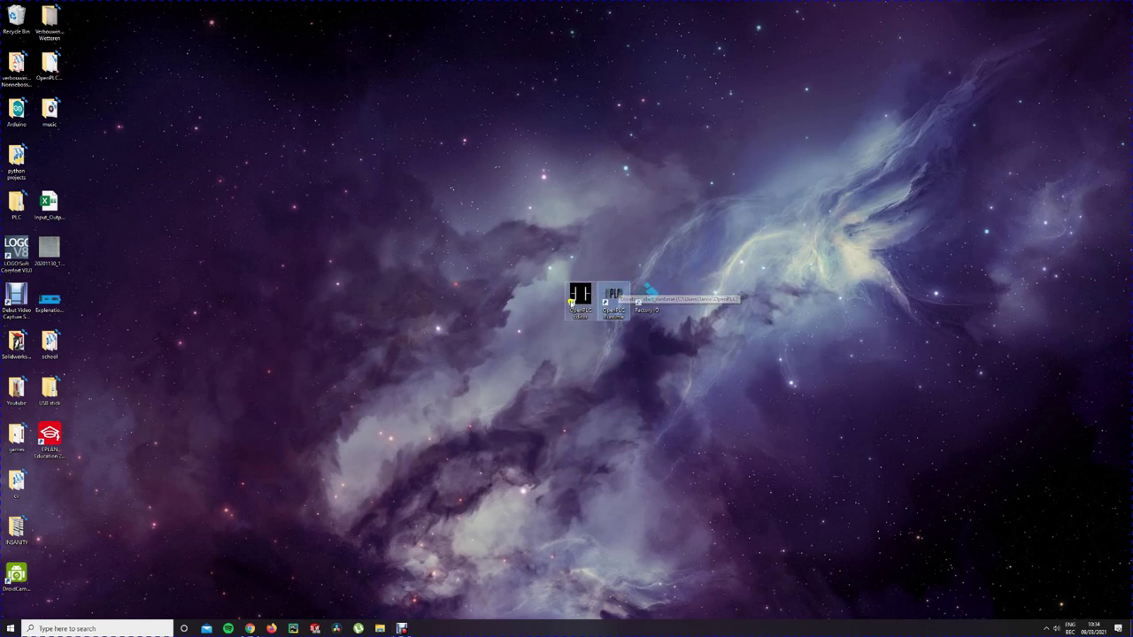
{"action": "left_click", "coordinate": [583, 299]}
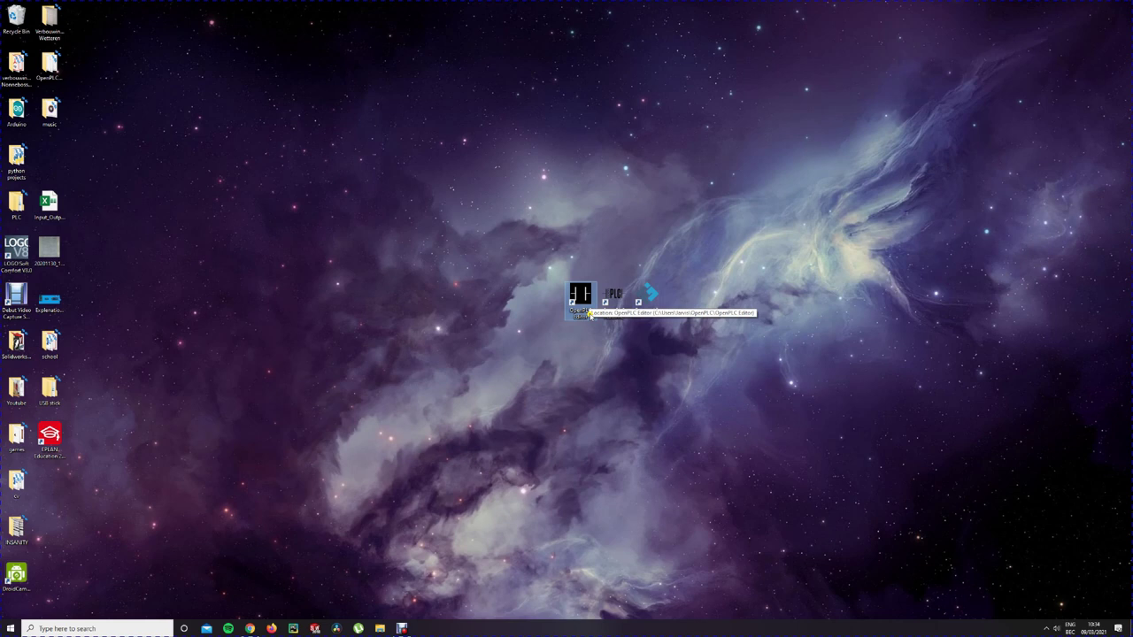
{"action": "left_click", "coordinate": [615, 299]}
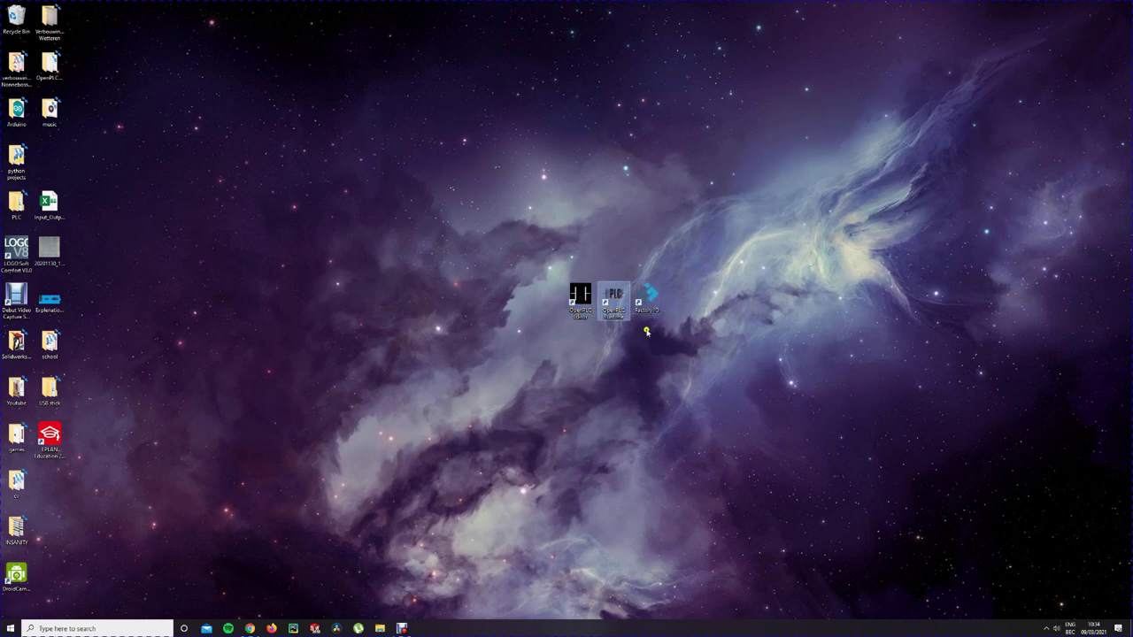
{"action": "double_click", "coordinate": [583, 306]}
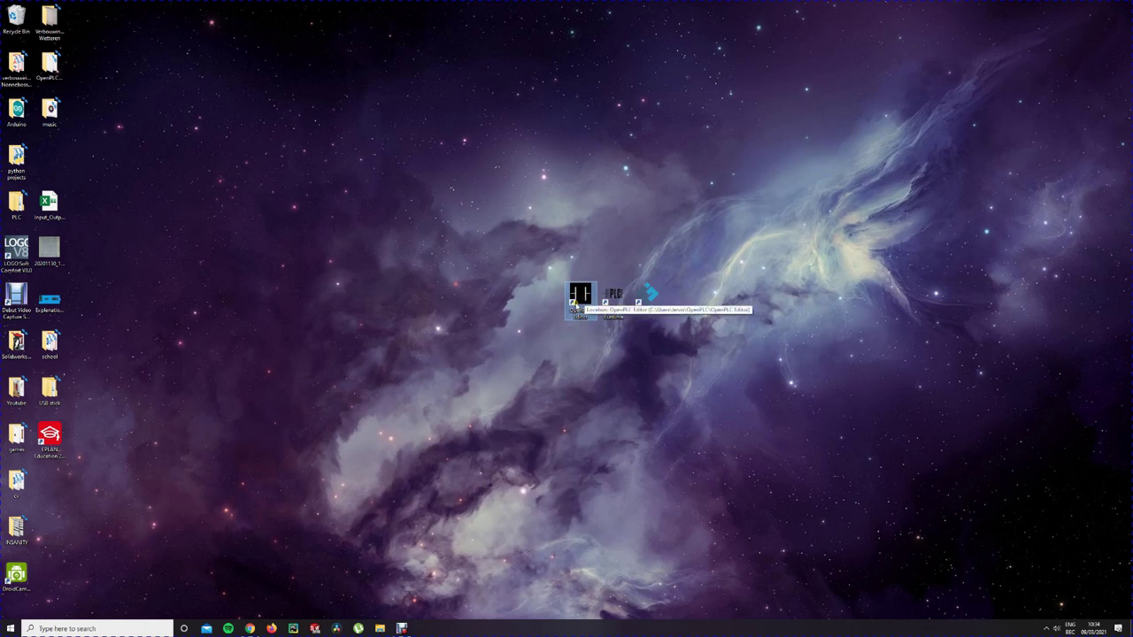
{"action": "left_click", "coordinate": [623, 300]}
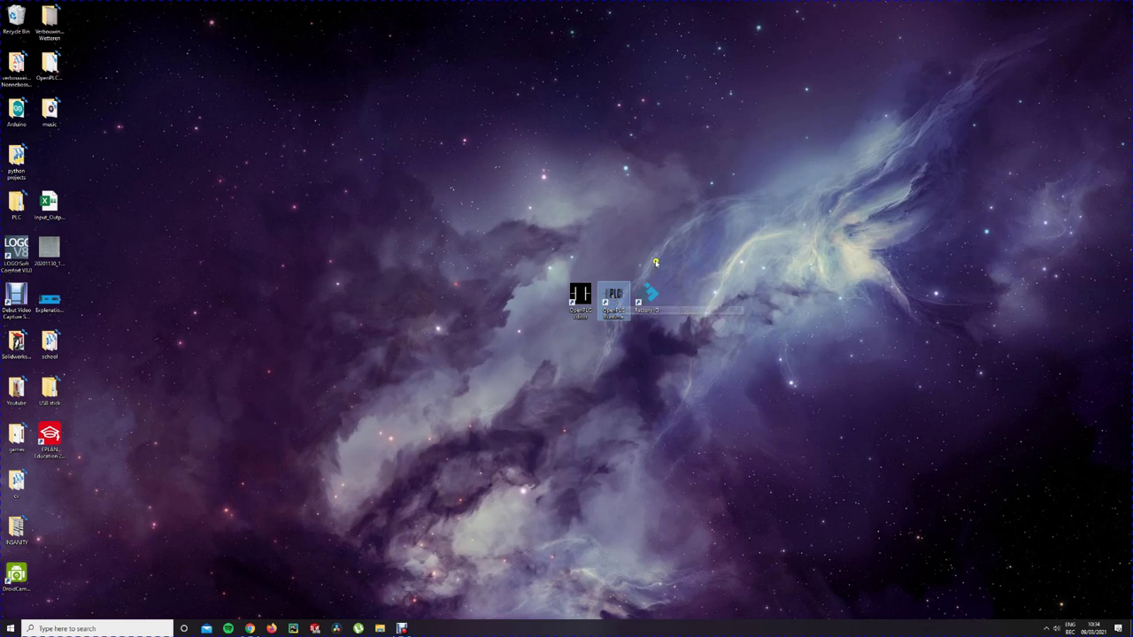
{"action": "left_click", "coordinate": [651, 298]}
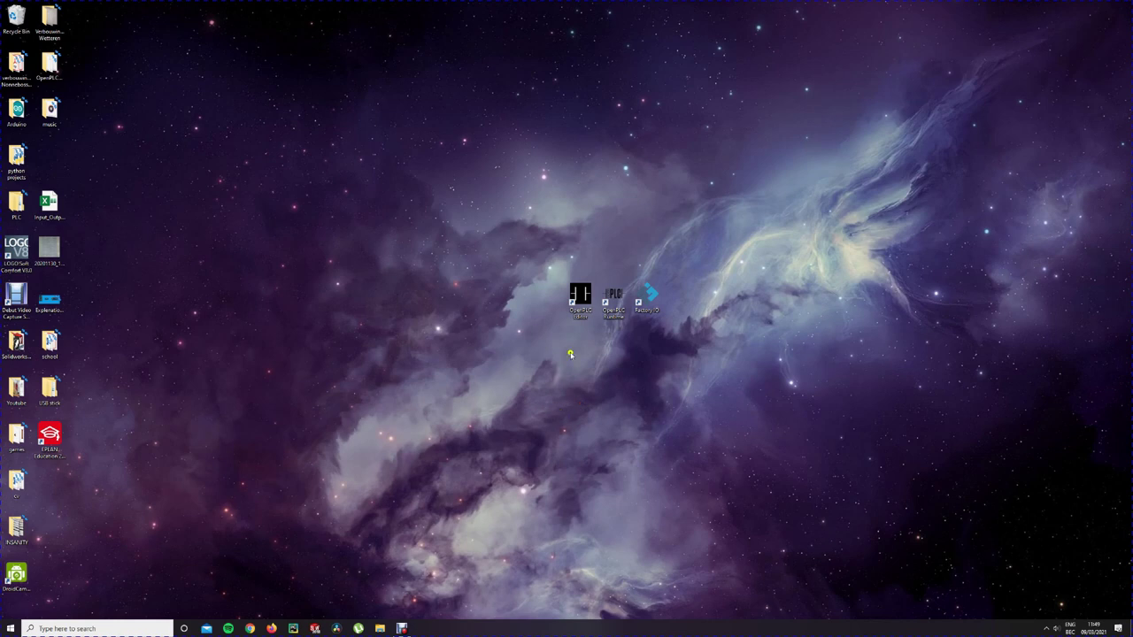
{"action": "double_click", "coordinate": [649, 299]}
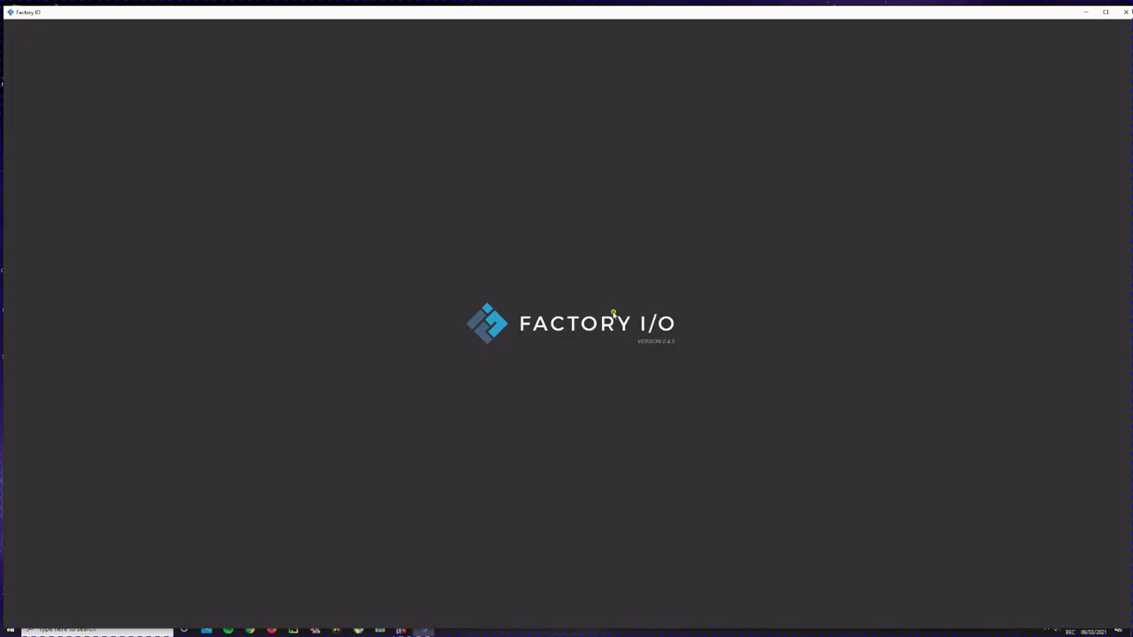
Maximize Factory IO and pick the '1 - From A to B' scene under Scenes
{"action": "left_click", "coordinate": [1107, 14]}
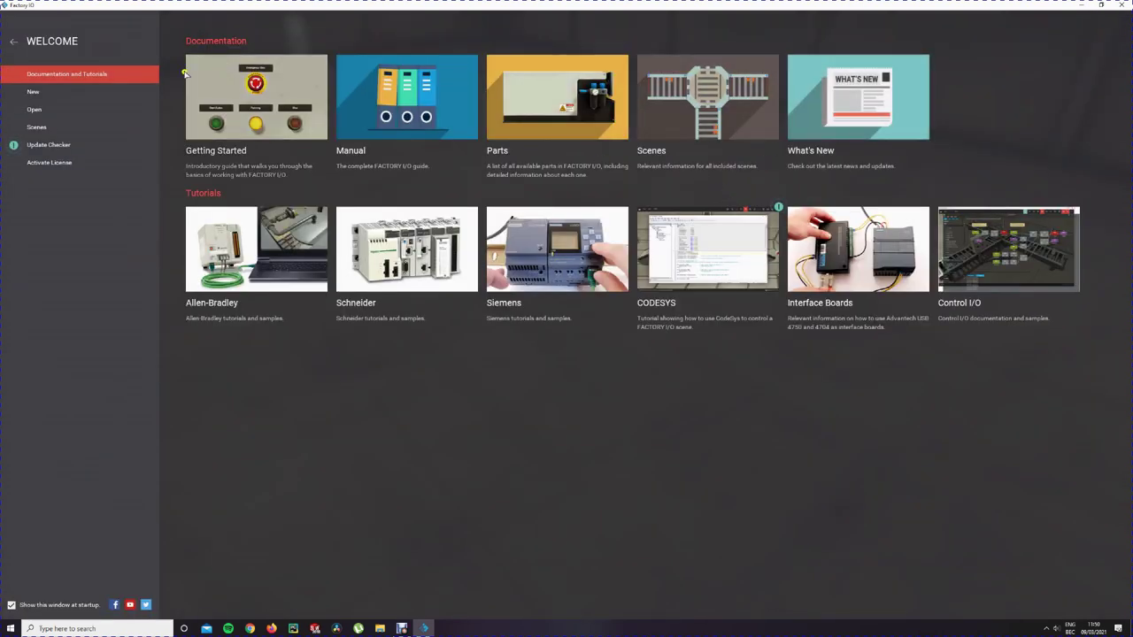
{"action": "left_click", "coordinate": [55, 127]}
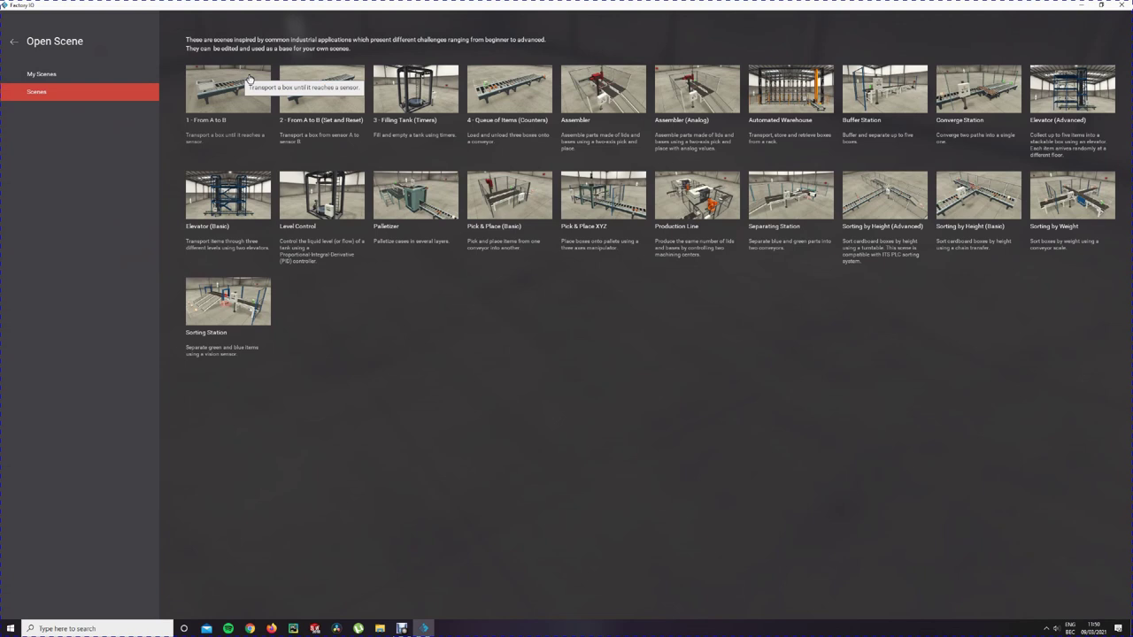
{"action": "left_click", "coordinate": [205, 130]}
Load '1 - From A to B', toggle the sensor labels off and on, and press Play
{"action": "left_click", "coordinate": [224, 96]}
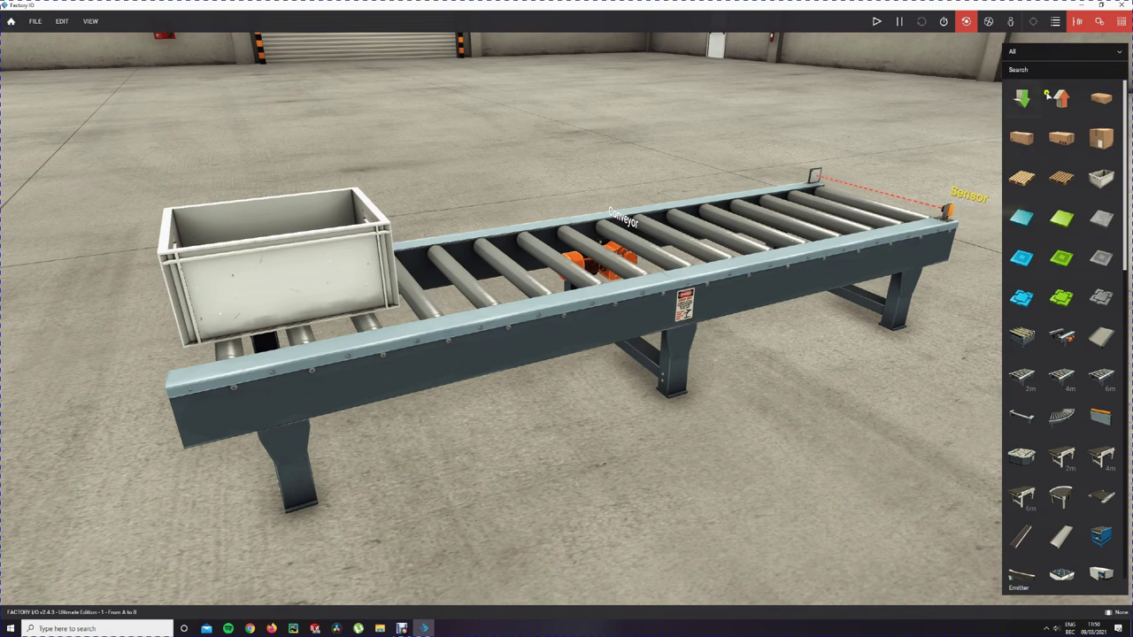
{"action": "left_click", "coordinate": [1077, 22]}
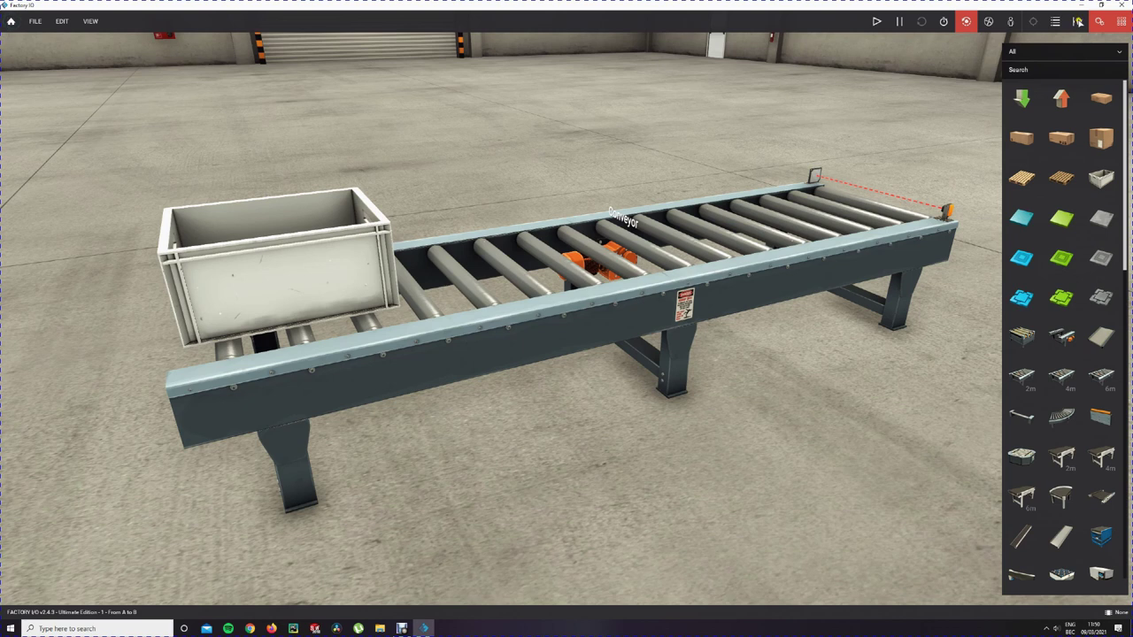
{"action": "left_click", "coordinate": [1077, 21]}
{"action": "left_click", "coordinate": [876, 20]}
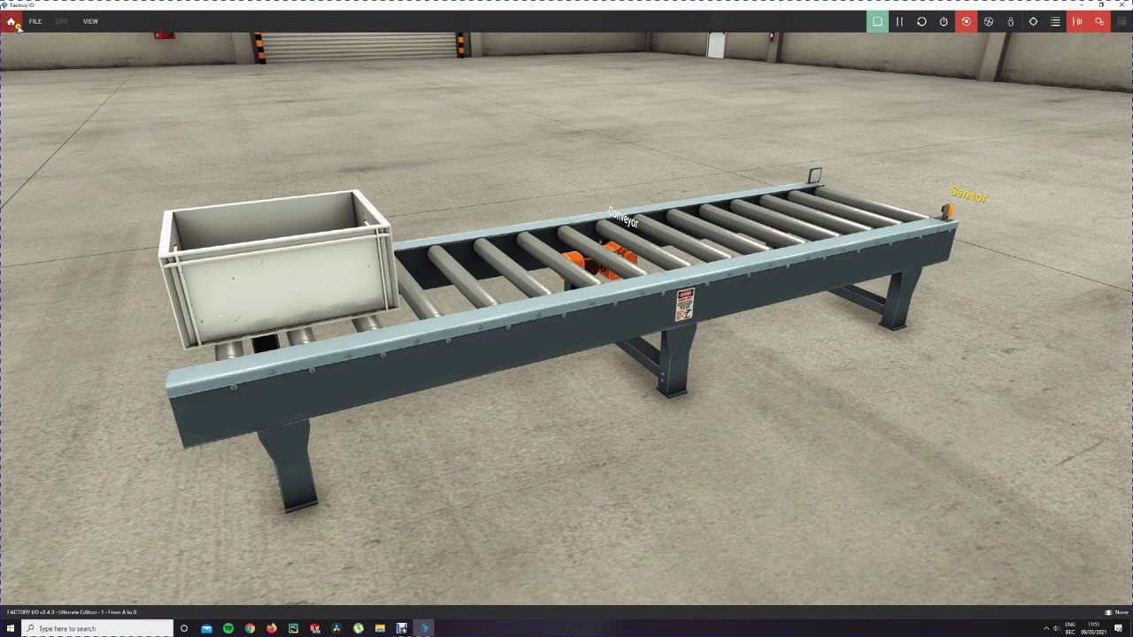
Choose Control I/O as the scene's driver under File > Driver
{"action": "left_click", "coordinate": [11, 23]}
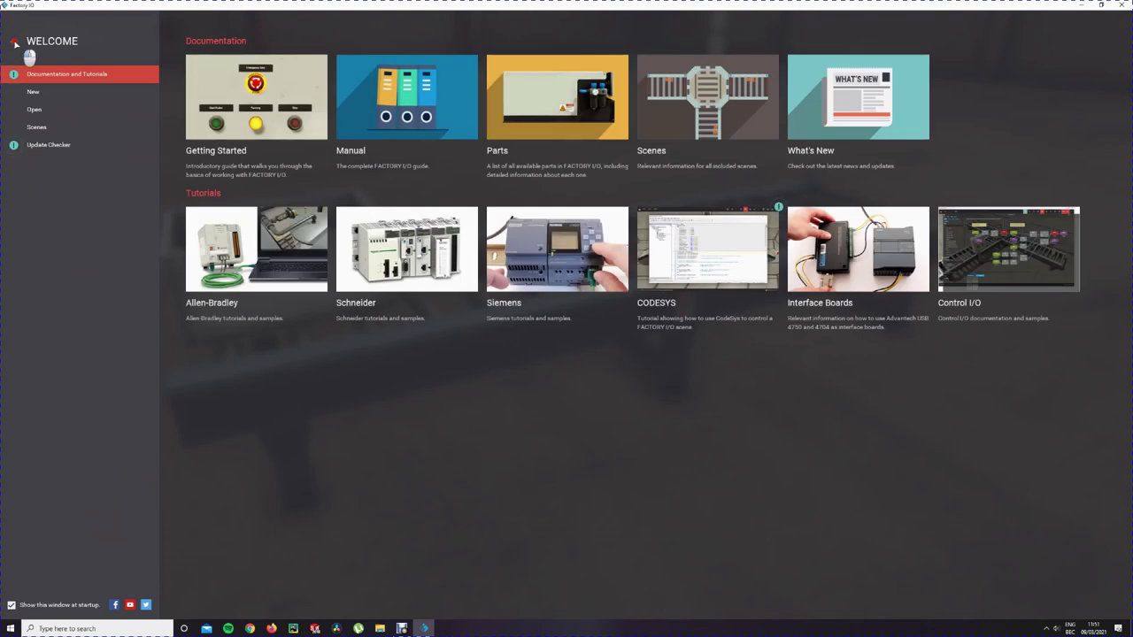
{"action": "left_click", "coordinate": [12, 40]}
{"action": "left_click", "coordinate": [35, 21]}
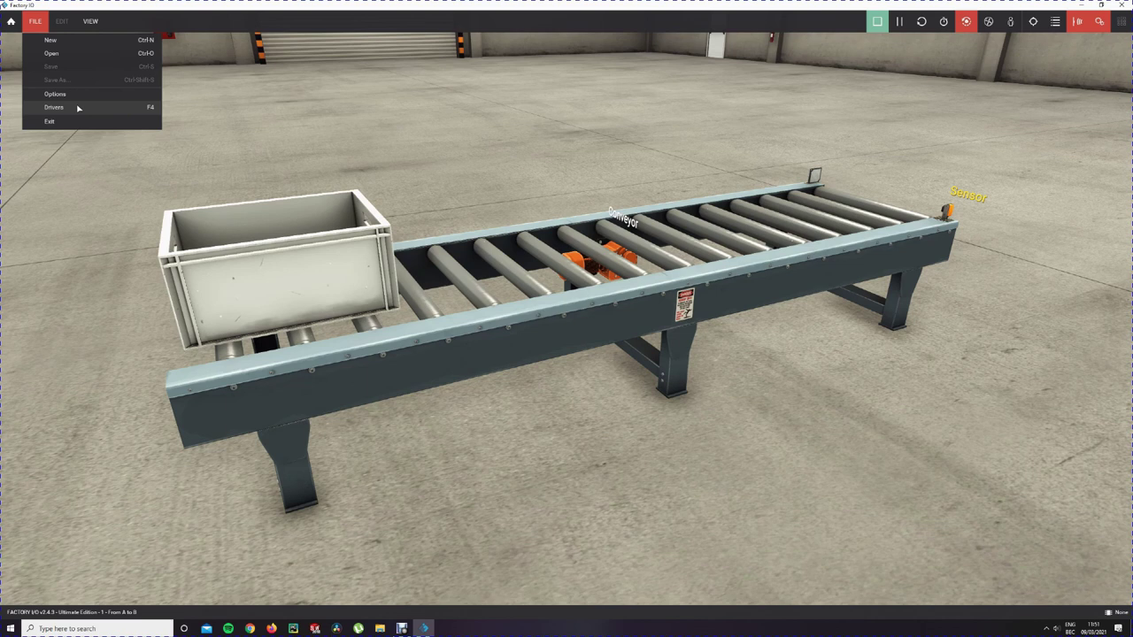
{"action": "left_click", "coordinate": [136, 113]}
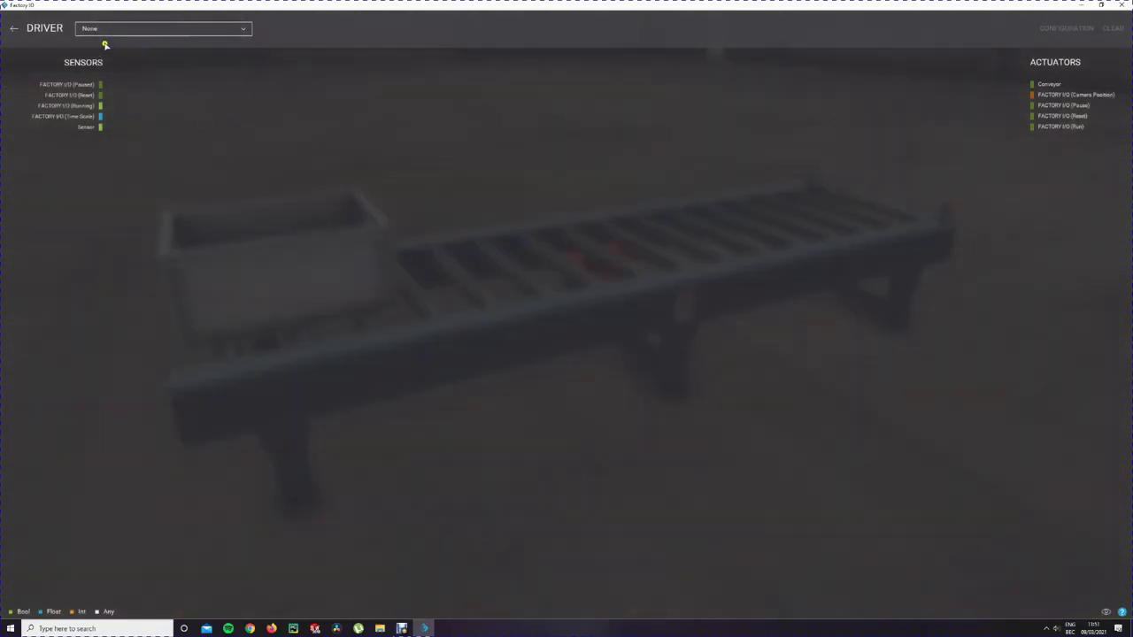
{"action": "left_click", "coordinate": [121, 28]}
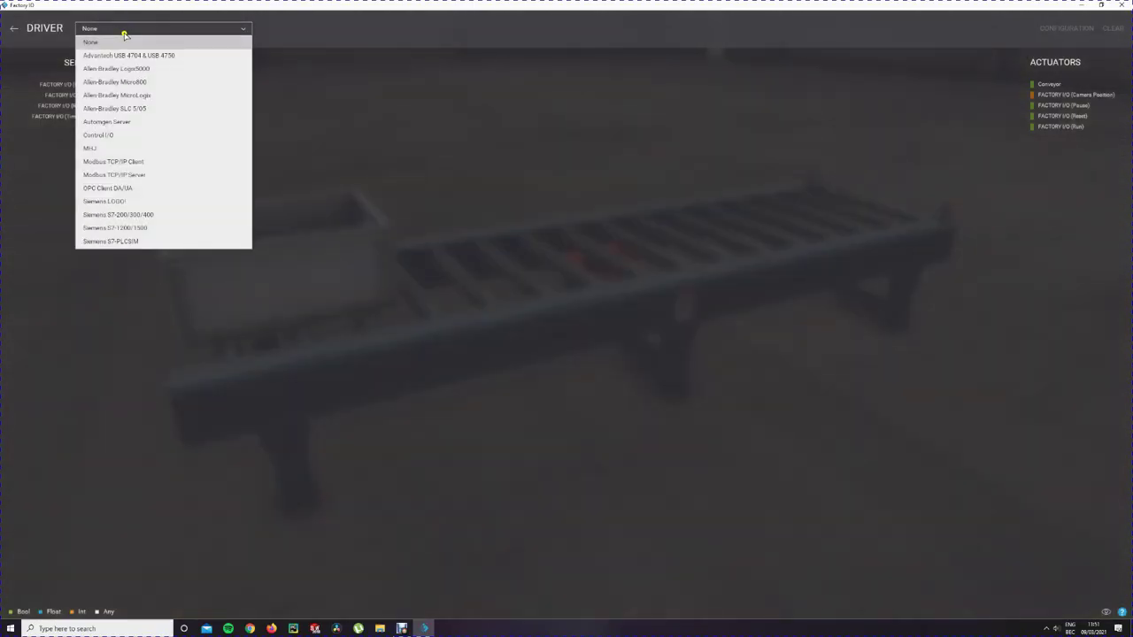
{"action": "left_click", "coordinate": [175, 135]}
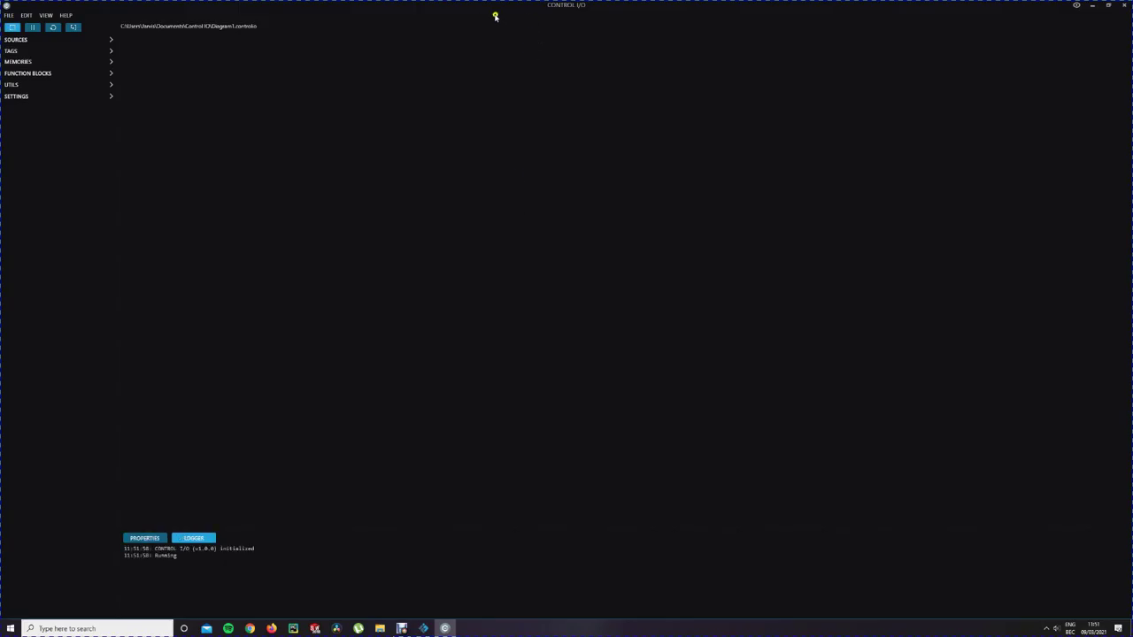
Resize and position the Control I/O window beside the Factory IO scene
{"action": "left_click_drag", "start_coordinate": [432, 20], "coordinate": [627, 44]}
{"action": "left_click", "coordinate": [15, 28]}
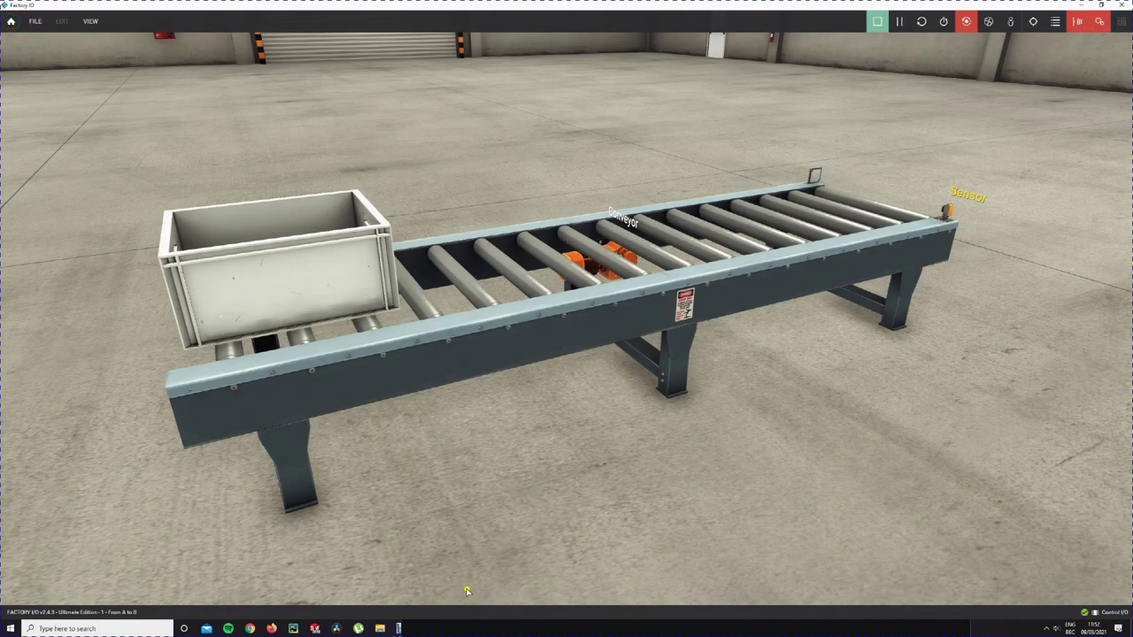
{"action": "left_click", "coordinate": [399, 629]}
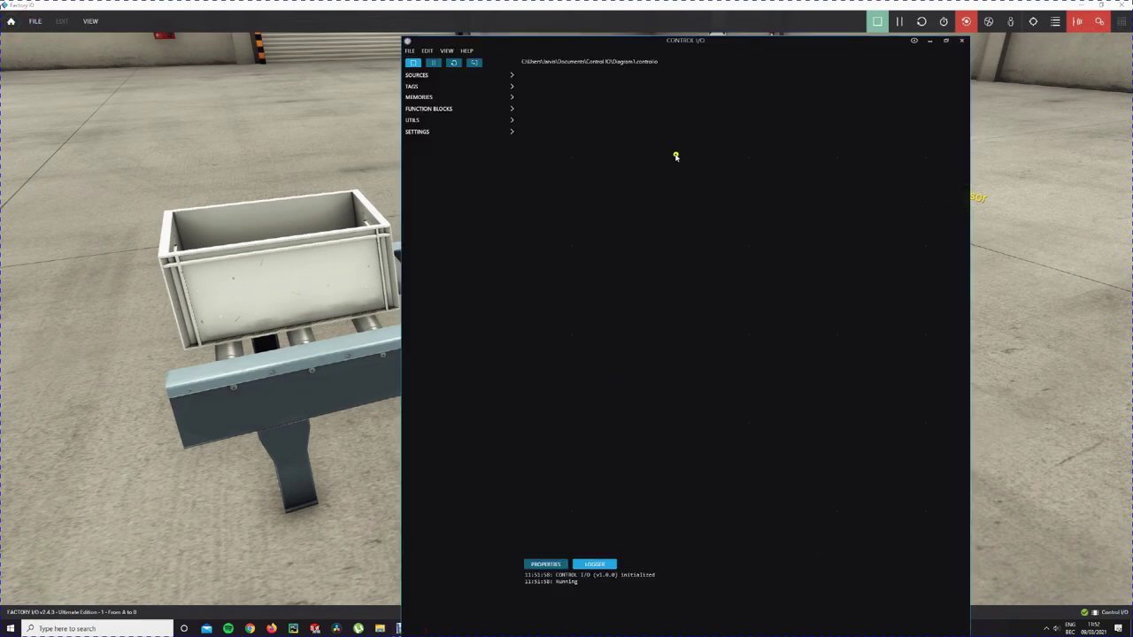
{"action": "left_click_drag", "start_coordinate": [602, 63], "coordinate": [634, 49]}
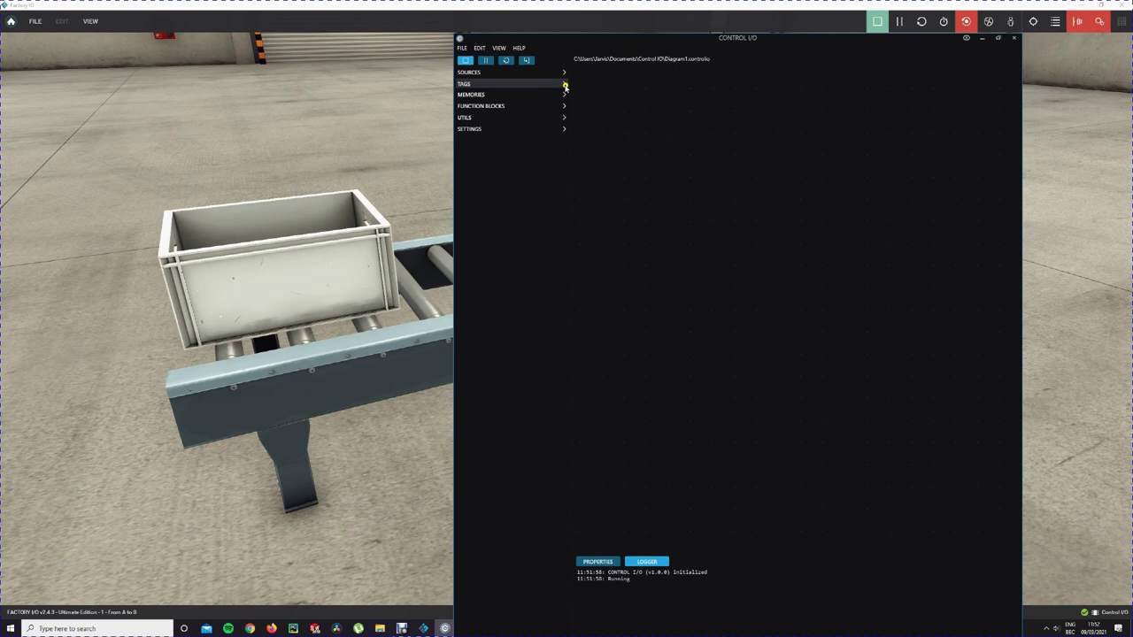
Drag the Sensor and Conveyor tags onto the diagram and wire Sensor to Conveyor
{"action": "left_click", "coordinate": [563, 83]}
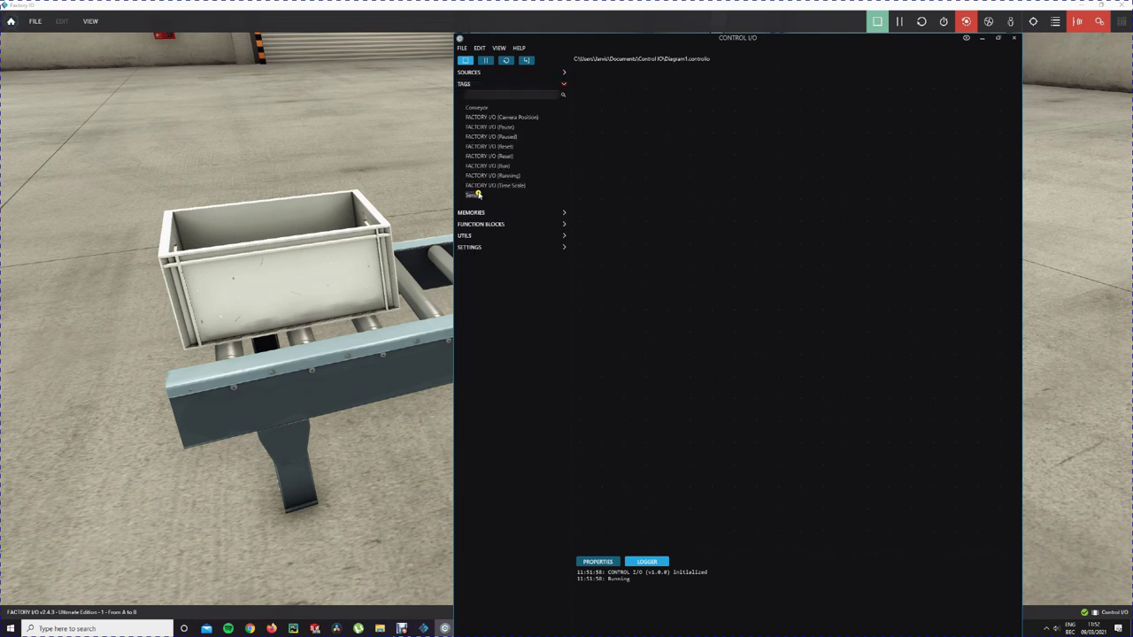
{"action": "left_click_drag", "start_coordinate": [483, 194], "coordinate": [675, 150]}
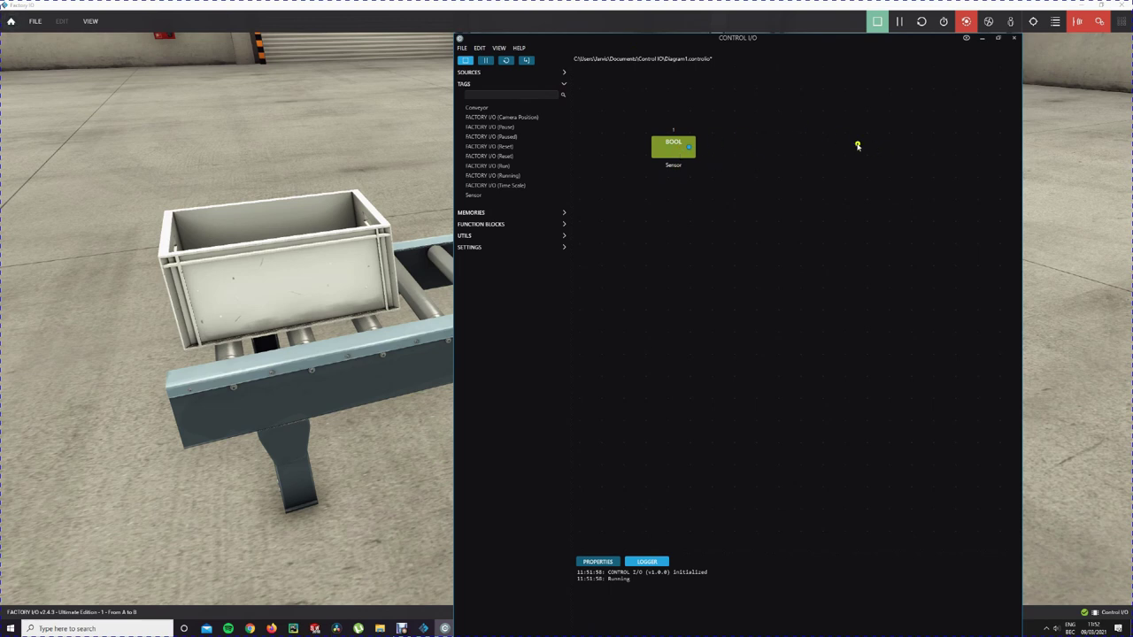
{"action": "left_click_drag", "start_coordinate": [486, 109], "coordinate": [835, 156]}
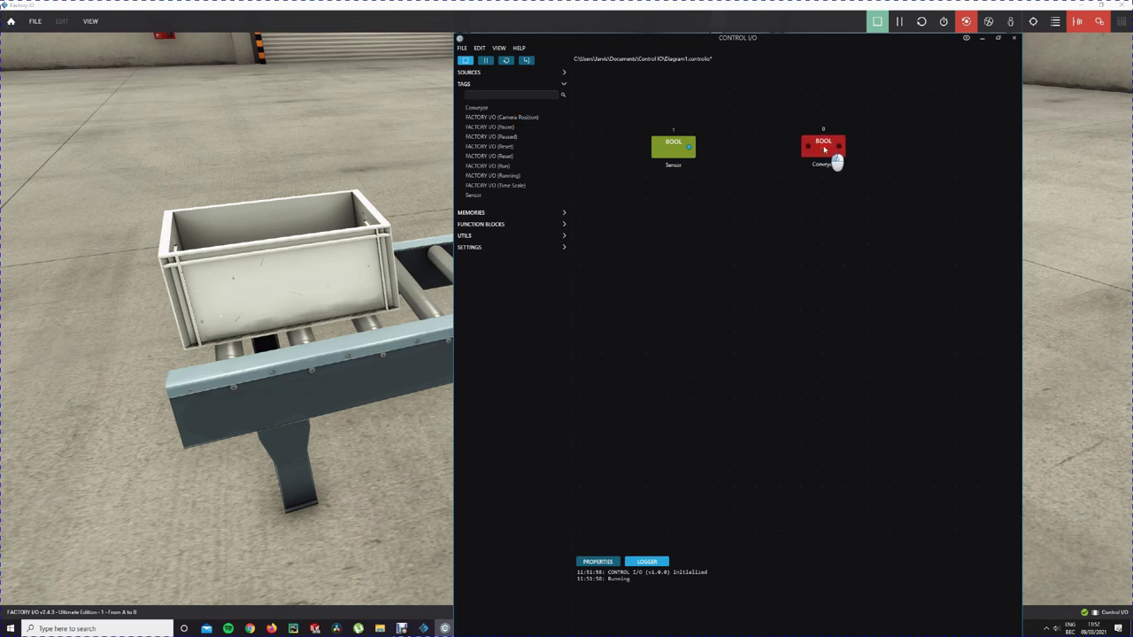
{"action": "left_click_drag", "start_coordinate": [689, 147], "coordinate": [807, 147]}
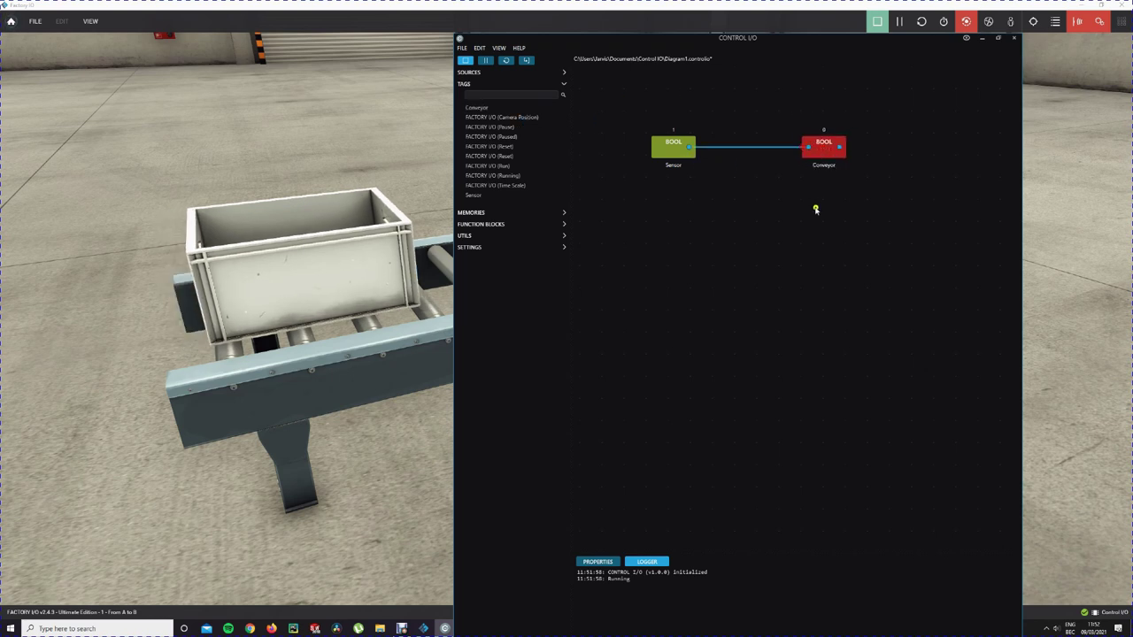
{"action": "left_click_drag", "start_coordinate": [762, 43], "coordinate": [316, 20]}
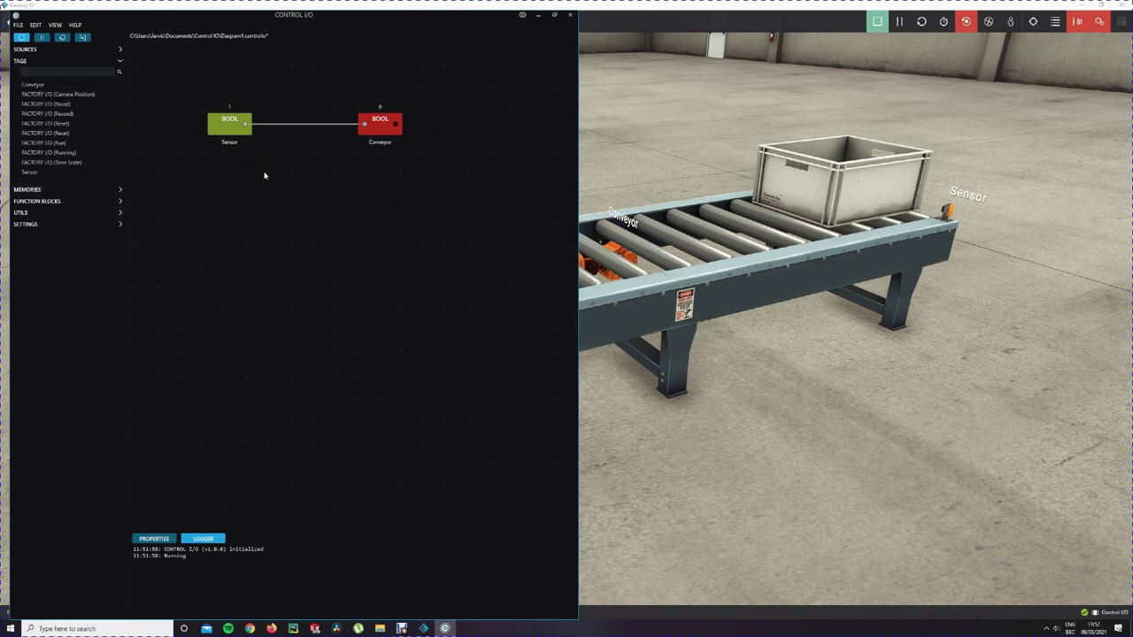
Drag an AND2 block from Function Blocks > Logical onto the diagram
{"action": "left_click", "coordinate": [123, 201]}
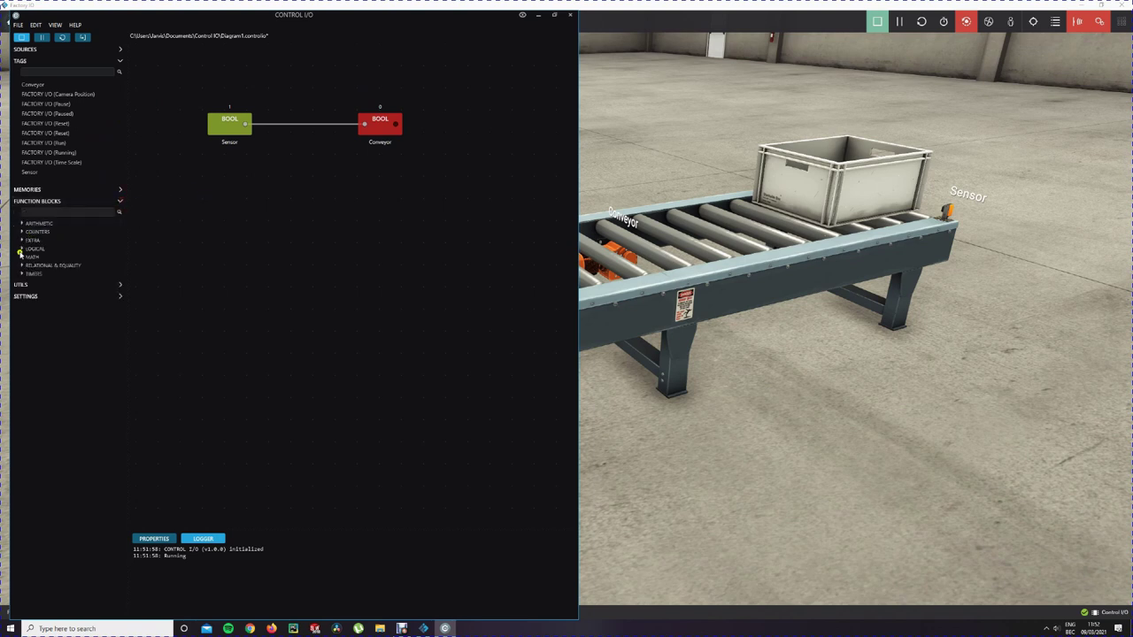
{"action": "left_click", "coordinate": [21, 248]}
{"action": "left_click_drag", "start_coordinate": [39, 256], "coordinate": [338, 202]}
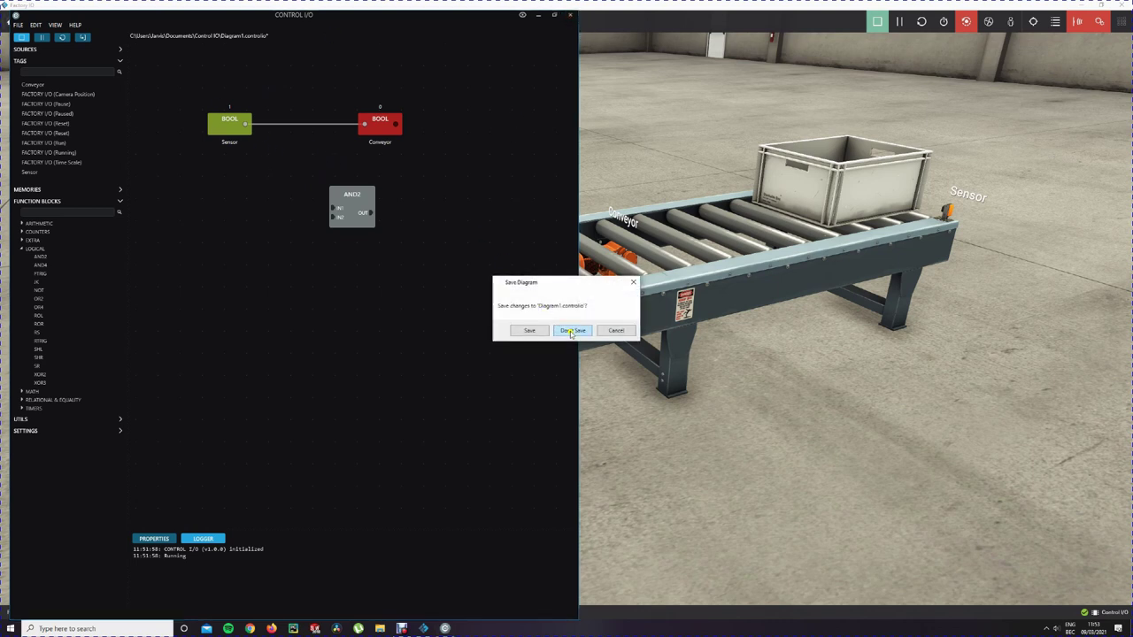
Discard the Control I/O diagram, stop the simulation, and quit Factory IO, discarding changes
{"action": "left_click", "coordinate": [572, 330]}
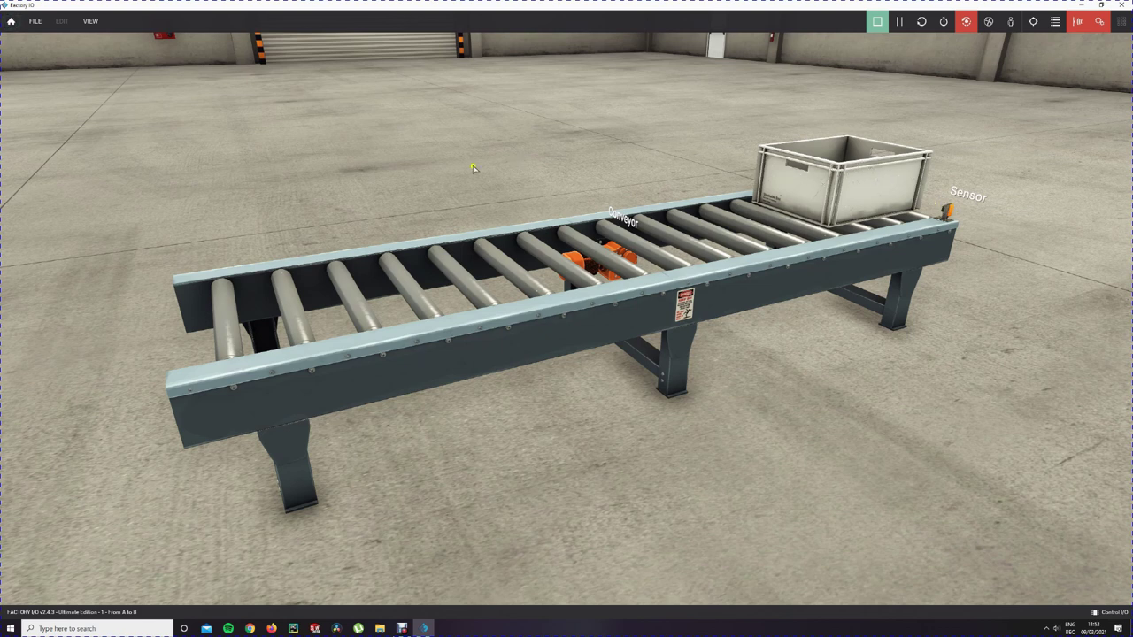
{"action": "left_click", "coordinate": [877, 22]}
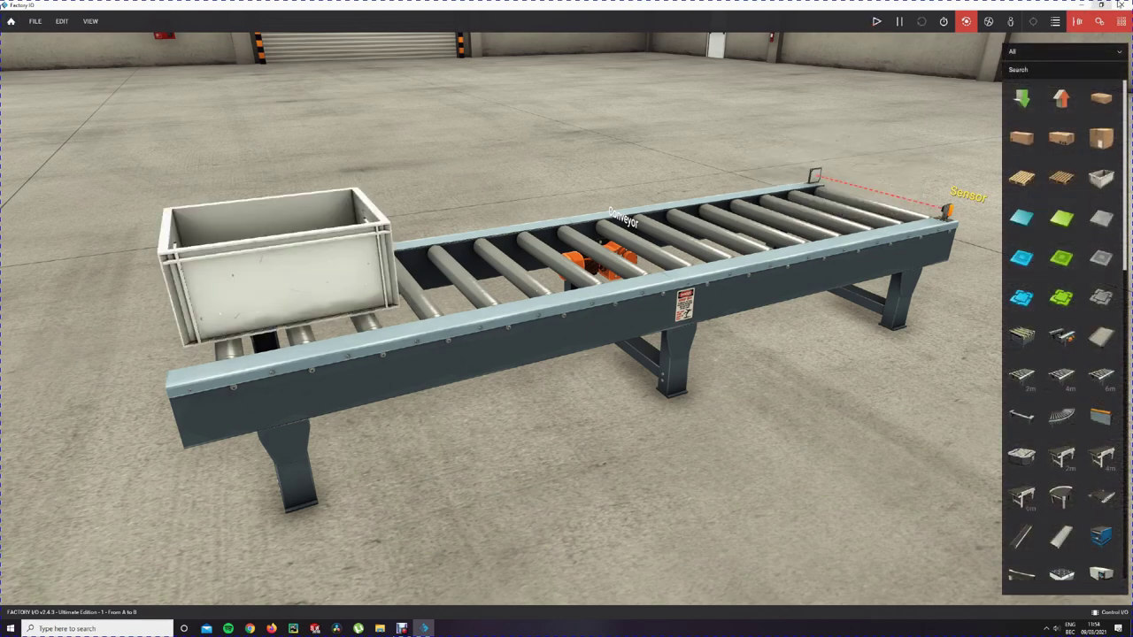
{"action": "left_click", "coordinate": [1120, 4]}
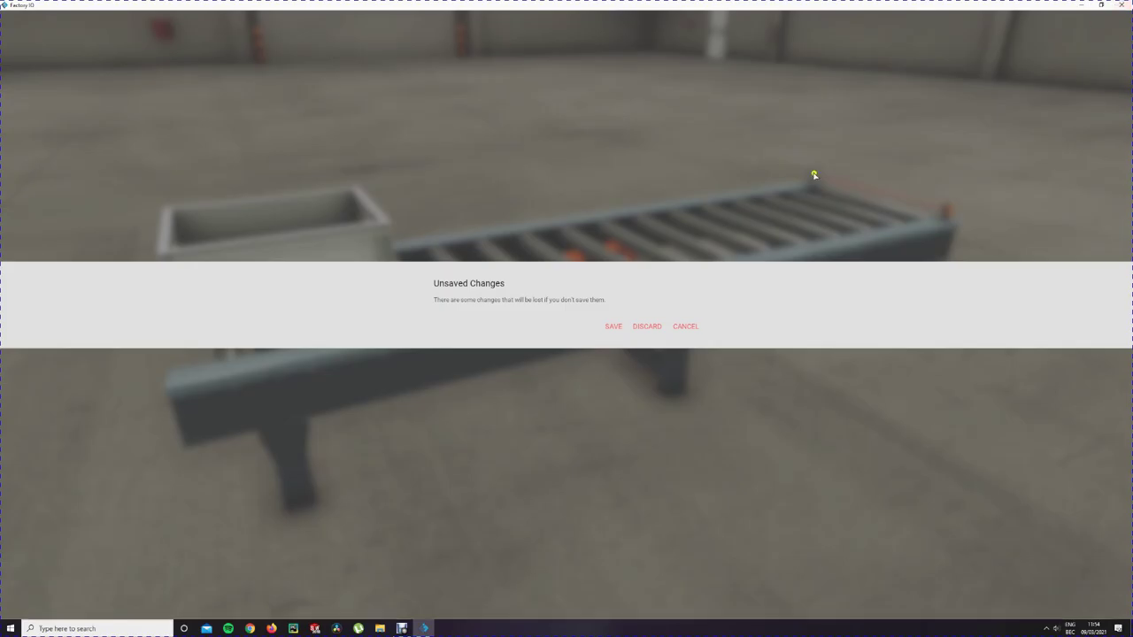
{"action": "left_click", "coordinate": [646, 327]}
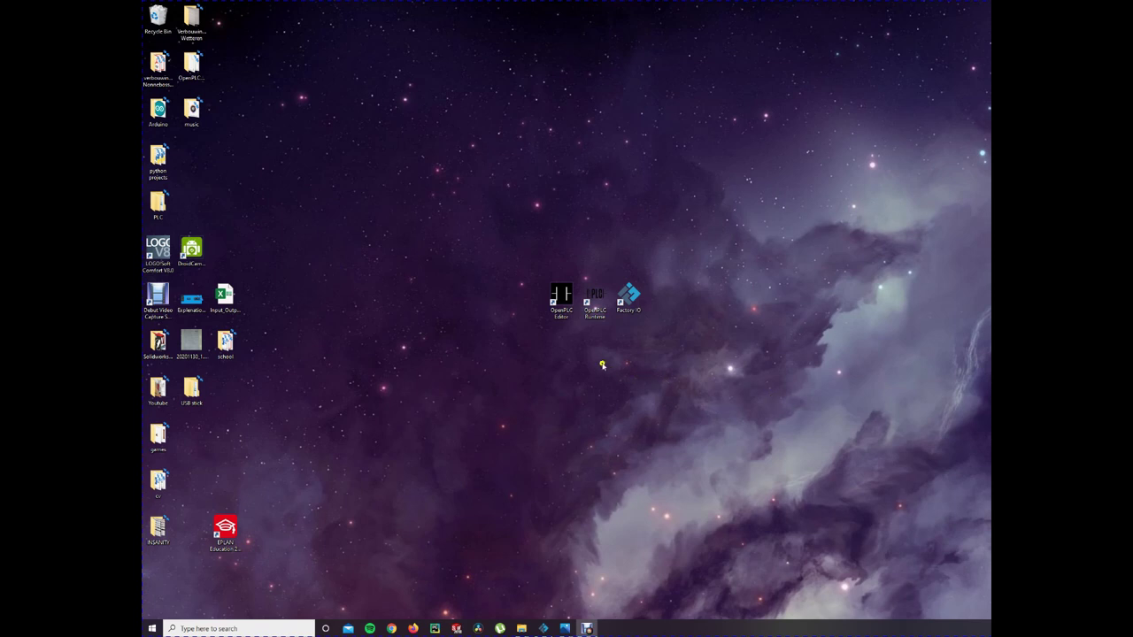
Launch and maximize OpenPLC Editor, start a new project, and create folder Scene_A_YT in PLC
{"action": "double_click", "coordinate": [563, 301]}
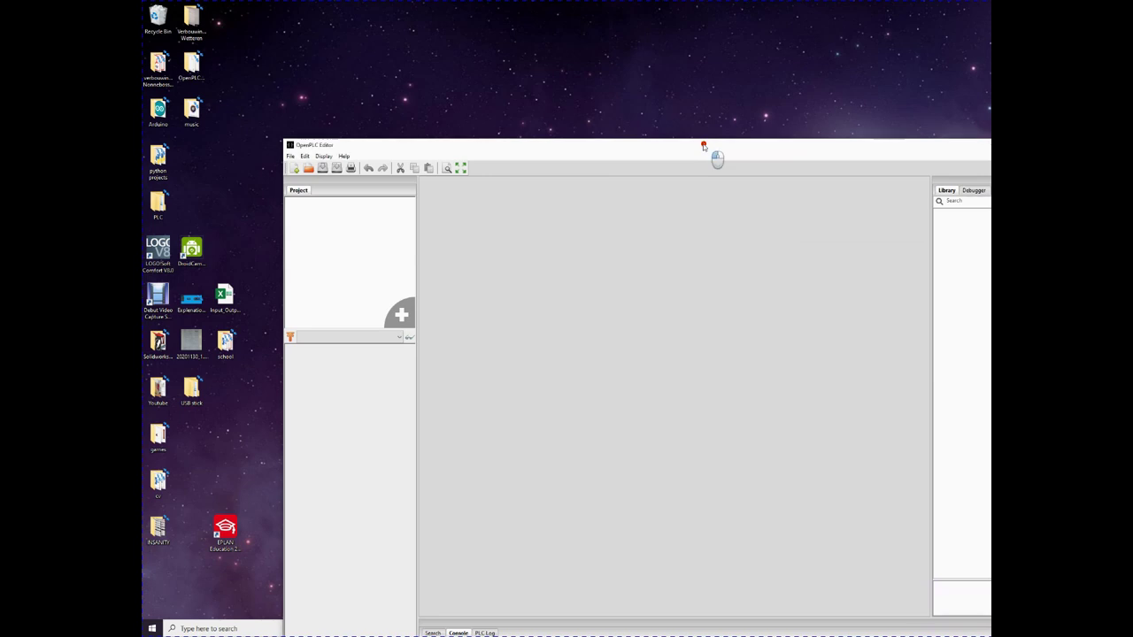
{"action": "left_click_drag", "start_coordinate": [703, 144], "coordinate": [447, 146]}
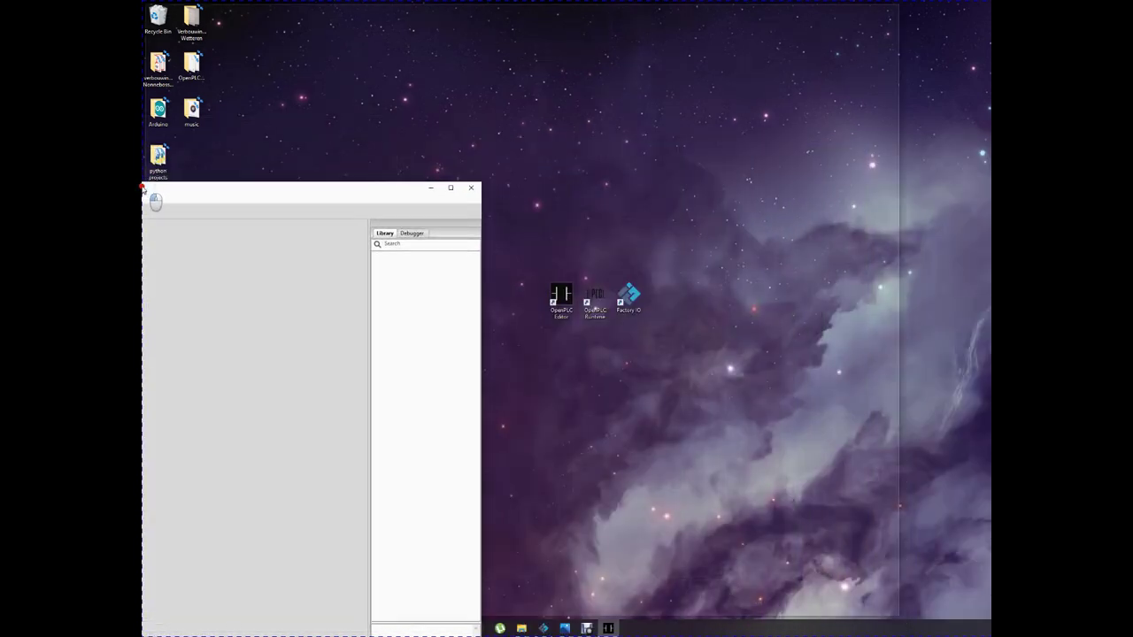
{"action": "double_click", "coordinate": [447, 146]}
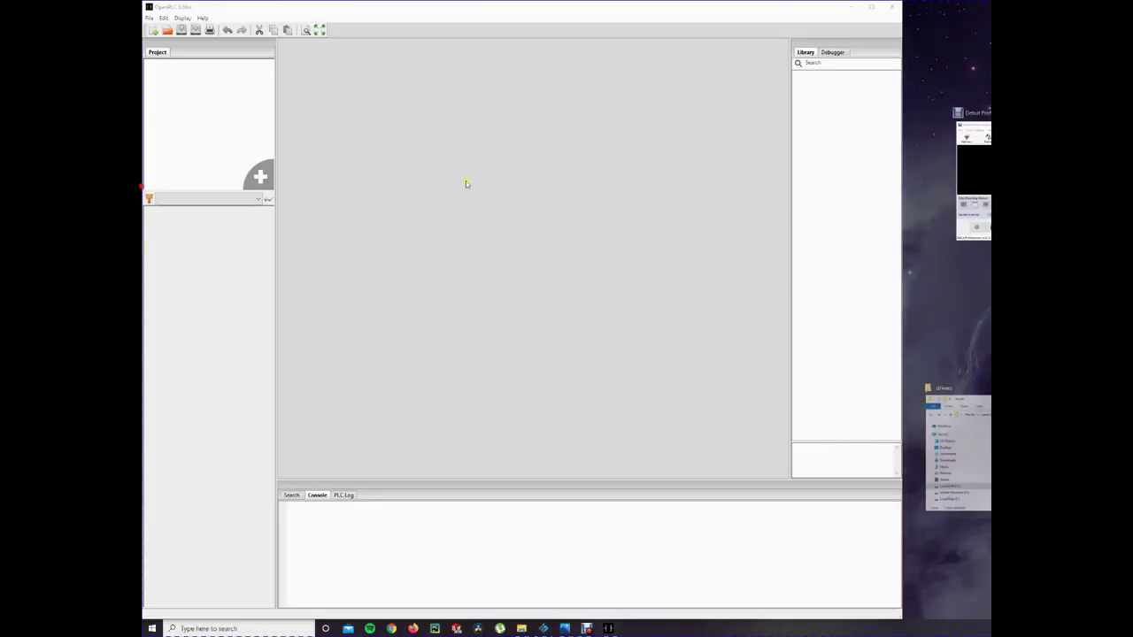
{"action": "left_click", "coordinate": [147, 18]}
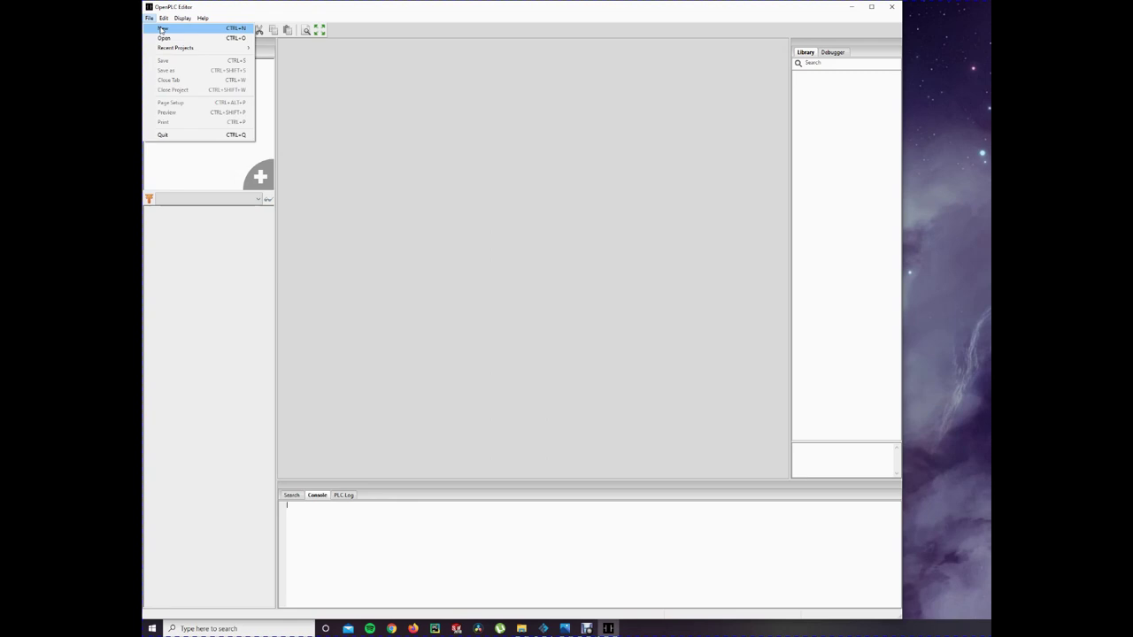
{"action": "left_click", "coordinate": [162, 29]}
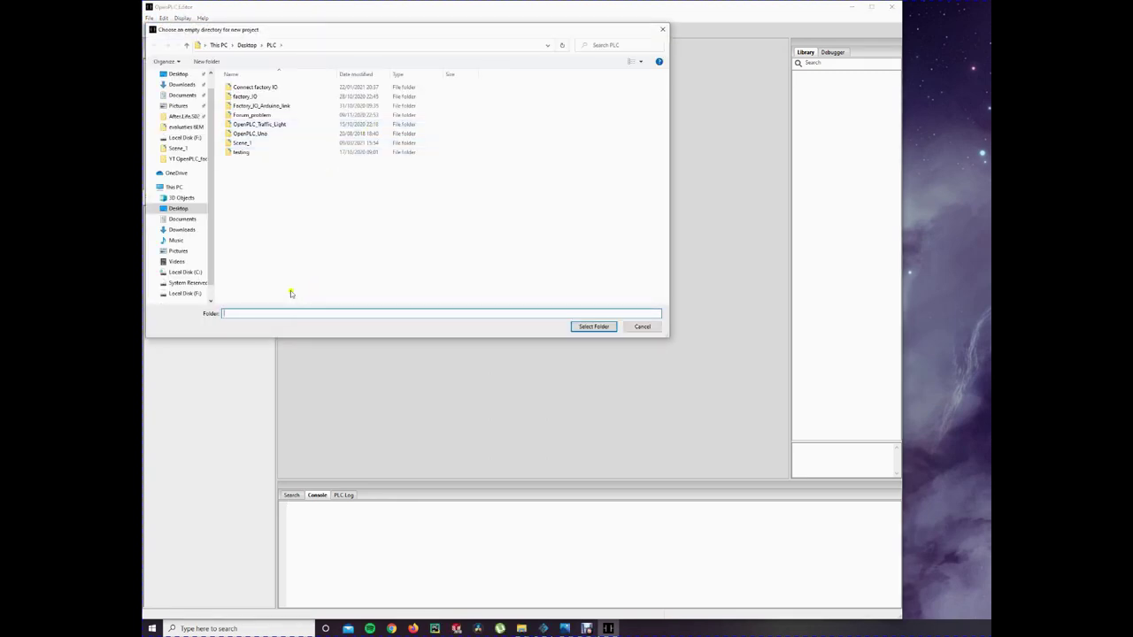
{"action": "right_click", "coordinate": [252, 195]}
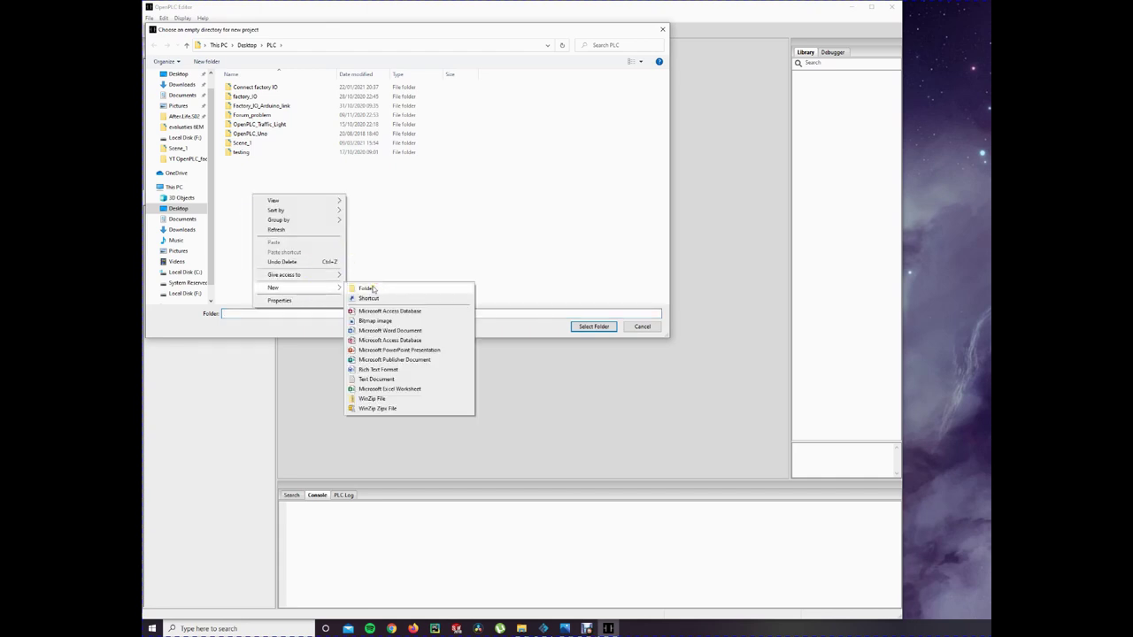
{"action": "left_click", "coordinate": [372, 289]}
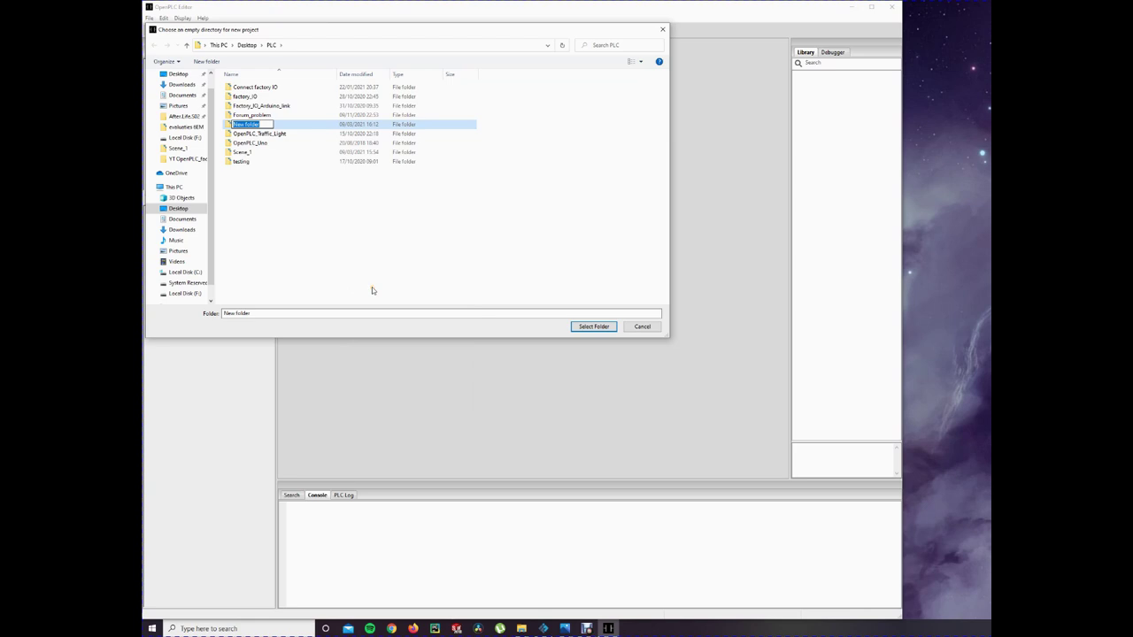
{"action": "type", "text": "Scene"}
{"action": "key", "text": "BackSpace"}
{"action": "key", "text": "BackSpace"}
{"action": "type", "text": "ne_A_YT"}
{"action": "left_click", "coordinate": [304, 130]}
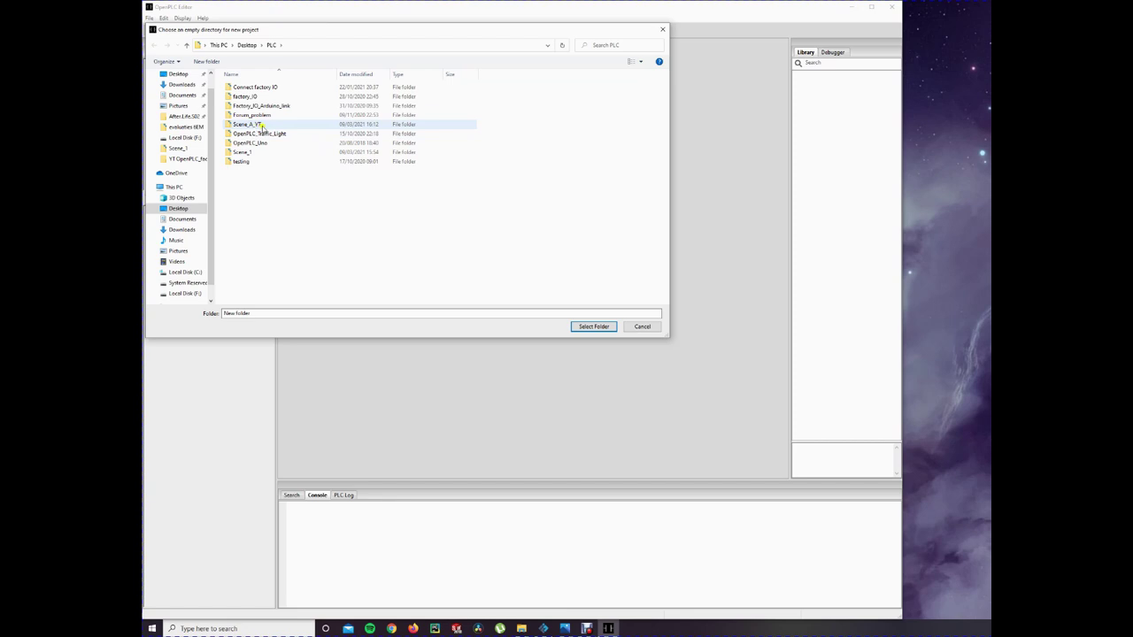
Select the empty Scene_A_YT folder as the new project's location
{"action": "left_click", "coordinate": [261, 124]}
{"action": "left_click", "coordinate": [275, 116]}
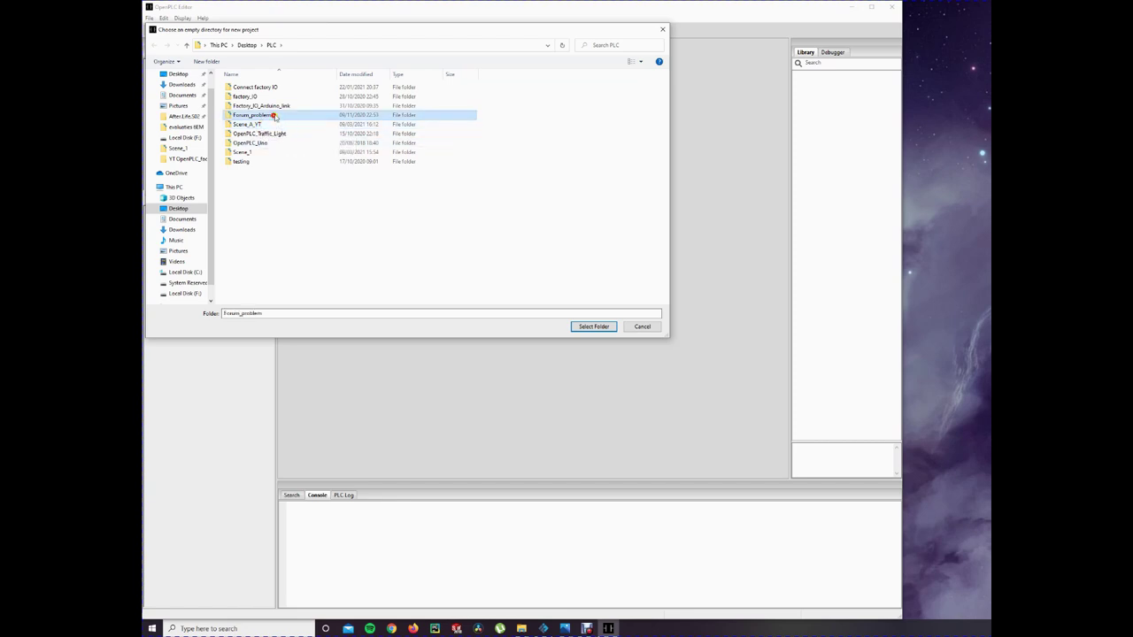
{"action": "left_click", "coordinate": [607, 326]}
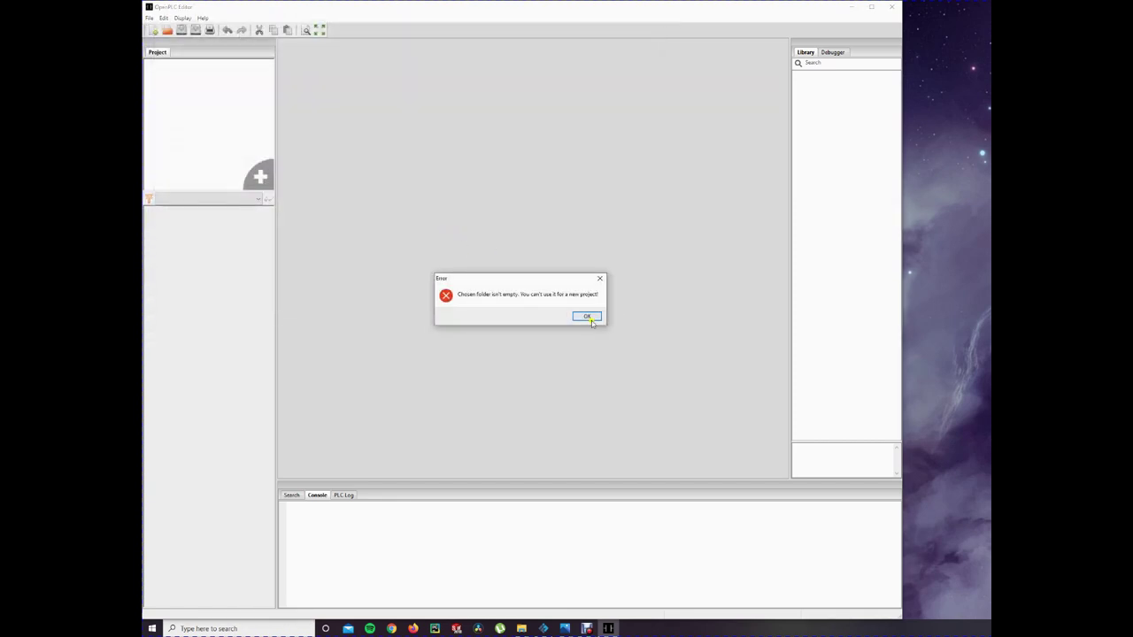
{"action": "left_click", "coordinate": [588, 316]}
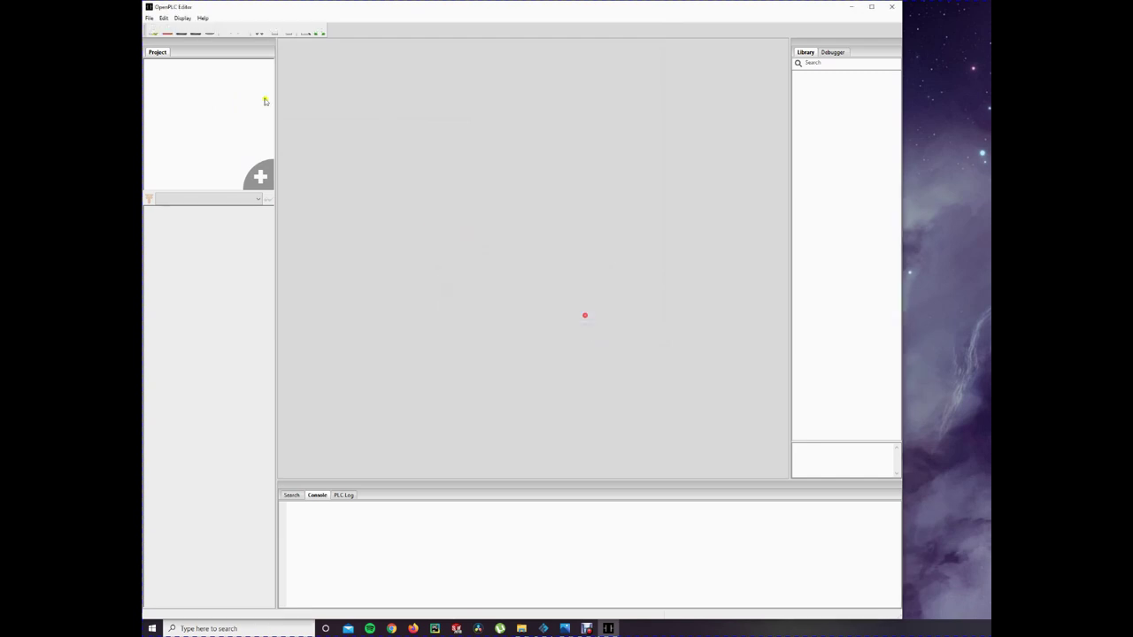
{"action": "left_click", "coordinate": [150, 18]}
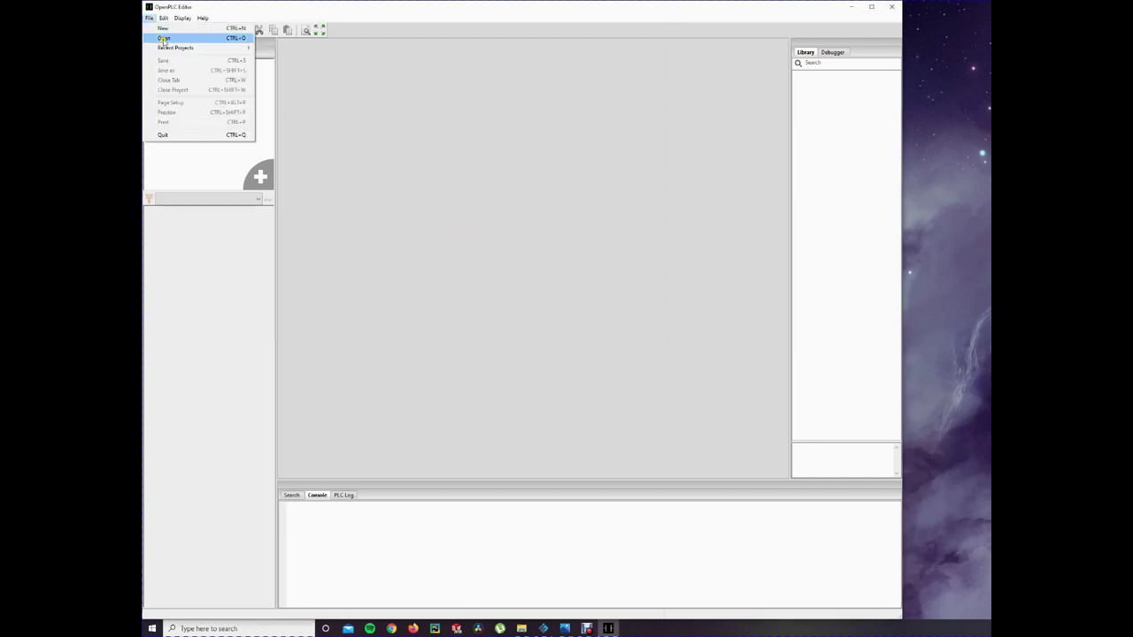
{"action": "left_click", "coordinate": [163, 28]}
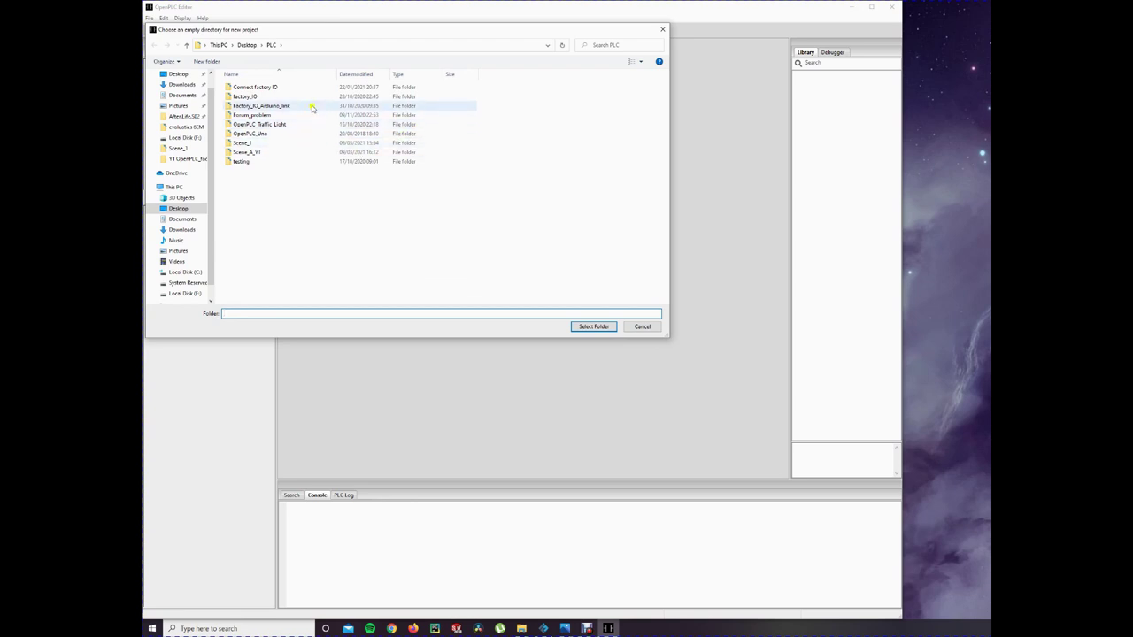
{"action": "left_click", "coordinate": [303, 152]}
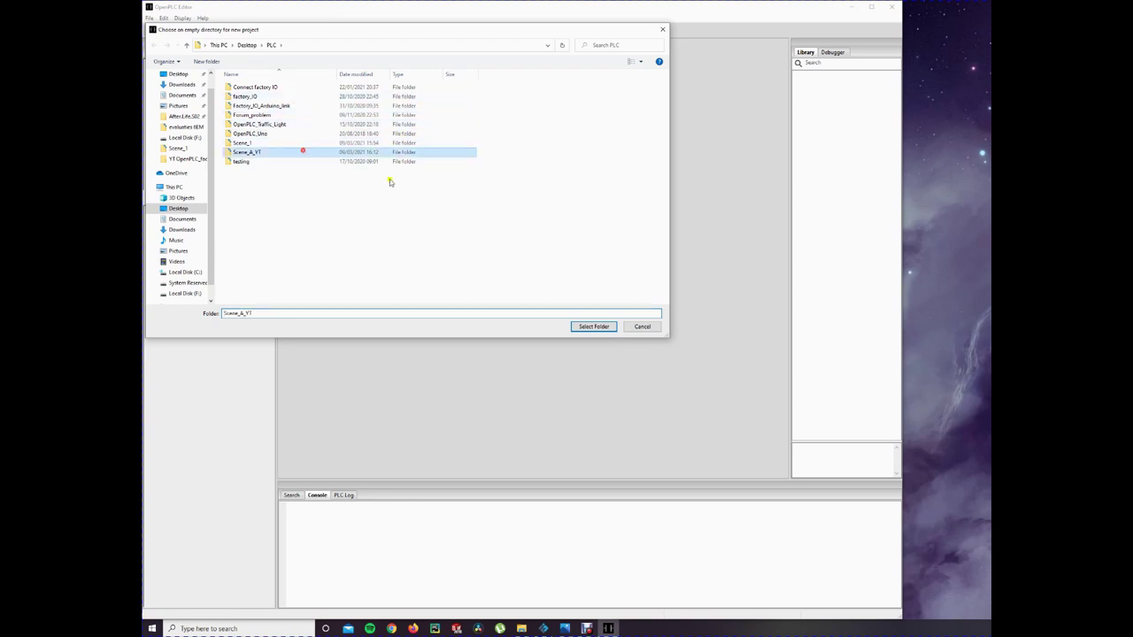
{"action": "left_click", "coordinate": [593, 327]}
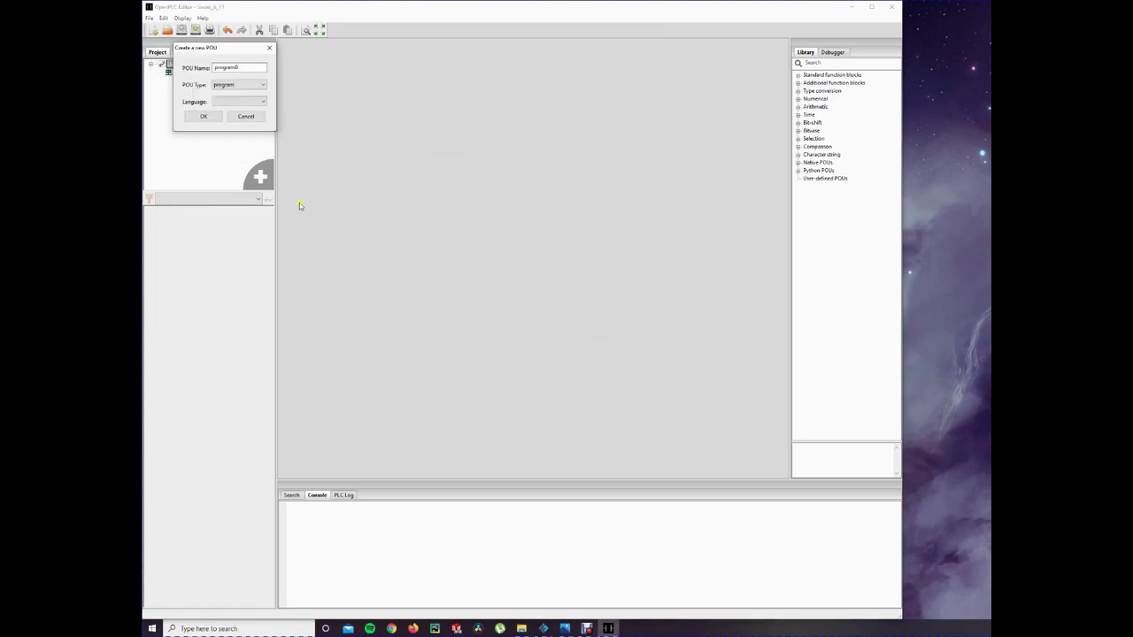
Name the new POU 'Main', set its language to FBD, and create the program
{"action": "left_click", "coordinate": [214, 68]}
{"action": "left_click_drag", "start_coordinate": [252, 69], "coordinate": [192, 68]}
{"action": "type", "text": "Main"}
{"action": "left_click", "coordinate": [229, 101]}
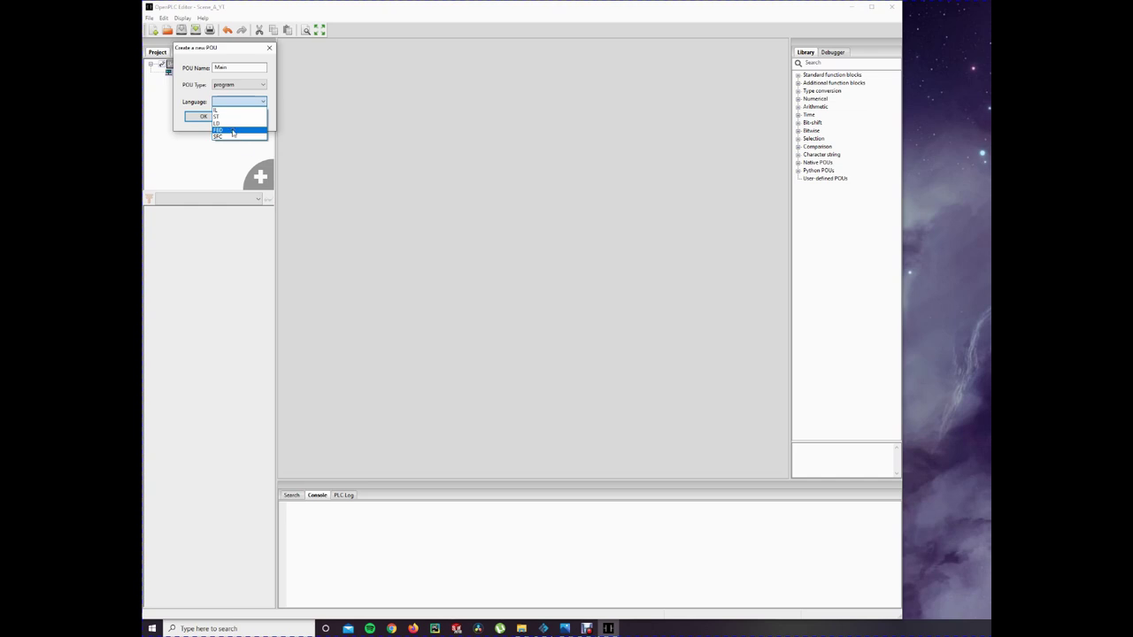
{"action": "left_click", "coordinate": [232, 131]}
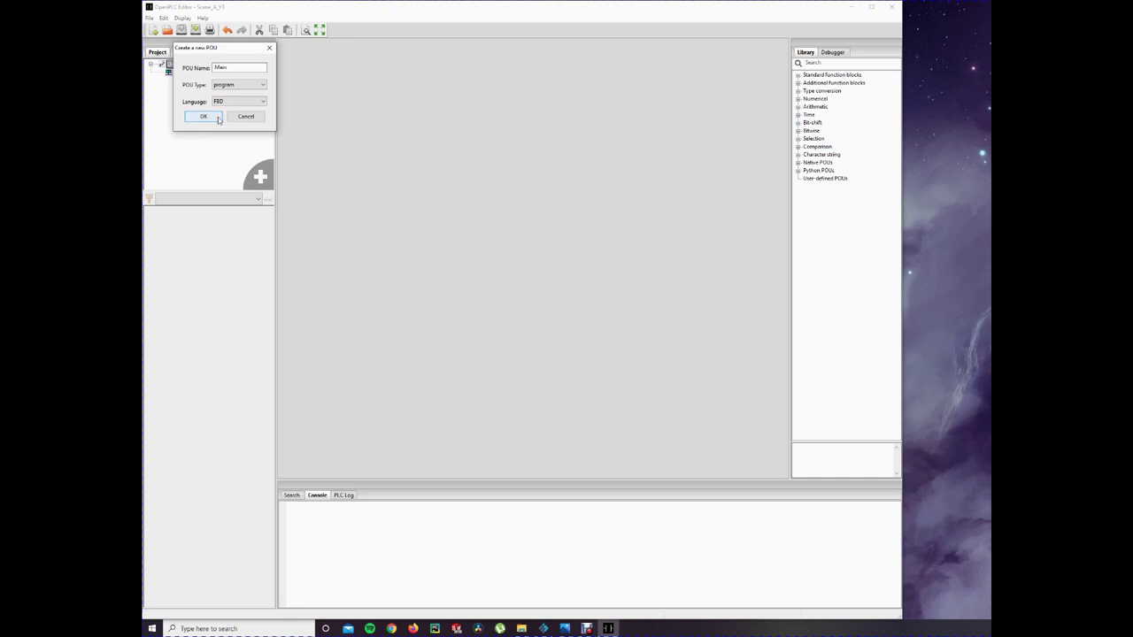
{"action": "left_click", "coordinate": [213, 118]}
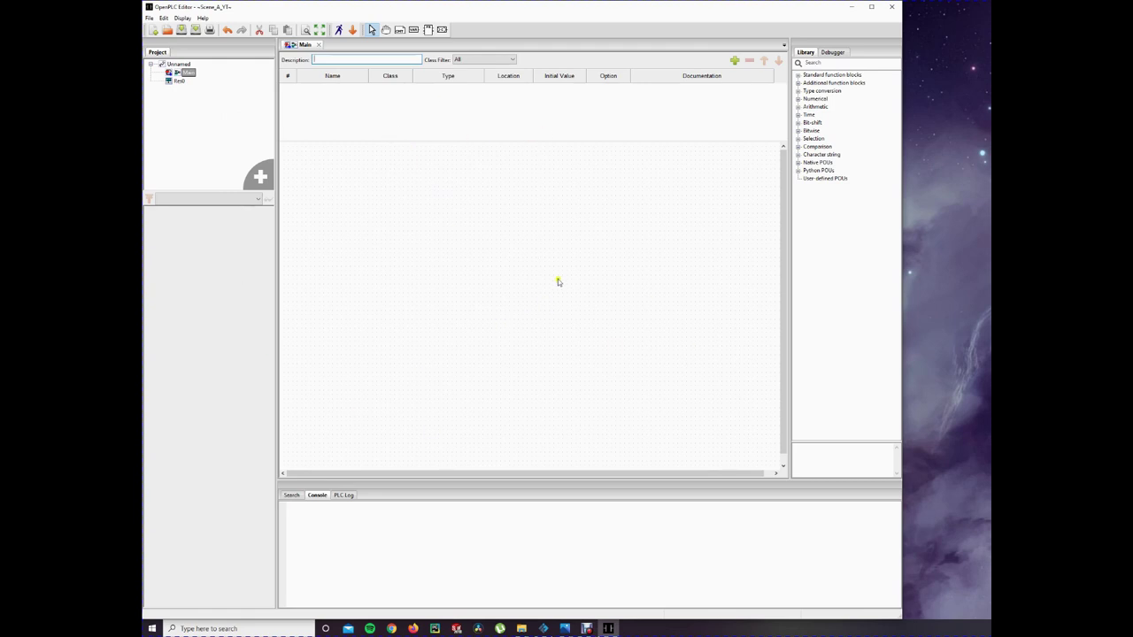
Add a first local variable and rename it from LocalVar0 to I_Sensor
{"action": "left_click", "coordinate": [798, 90]}
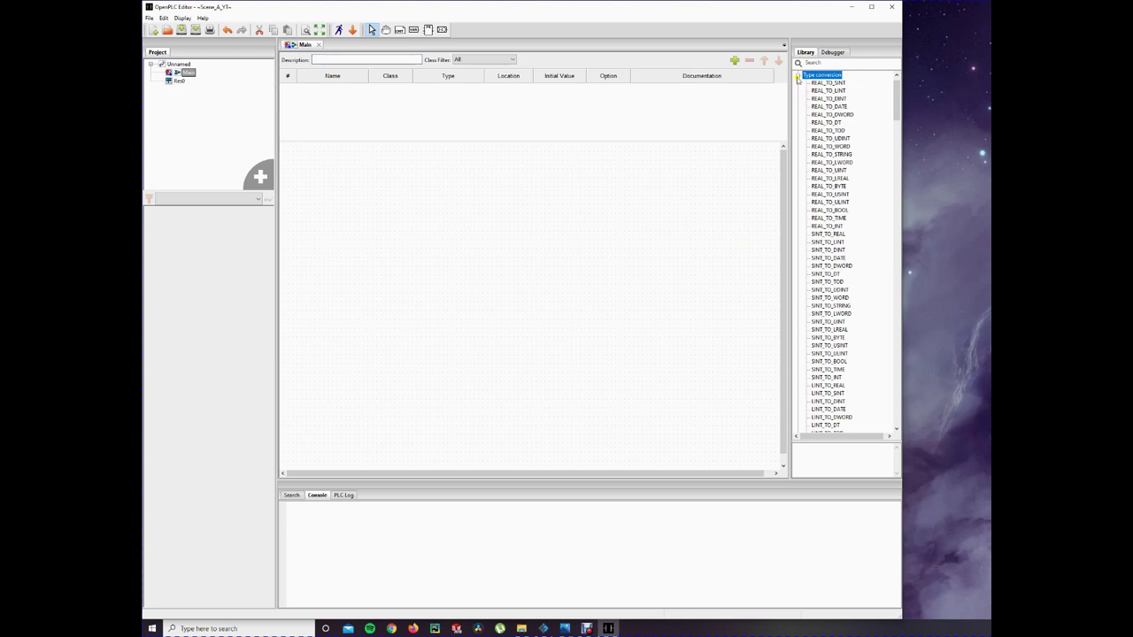
{"action": "left_click", "coordinate": [796, 77]}
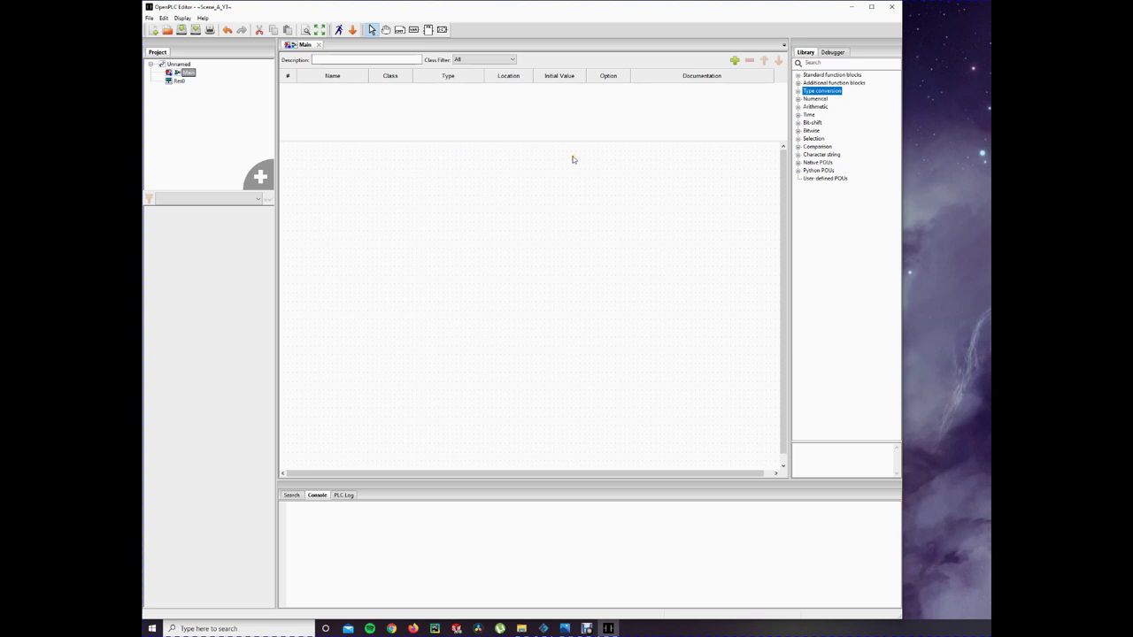
{"action": "left_click", "coordinate": [735, 61]}
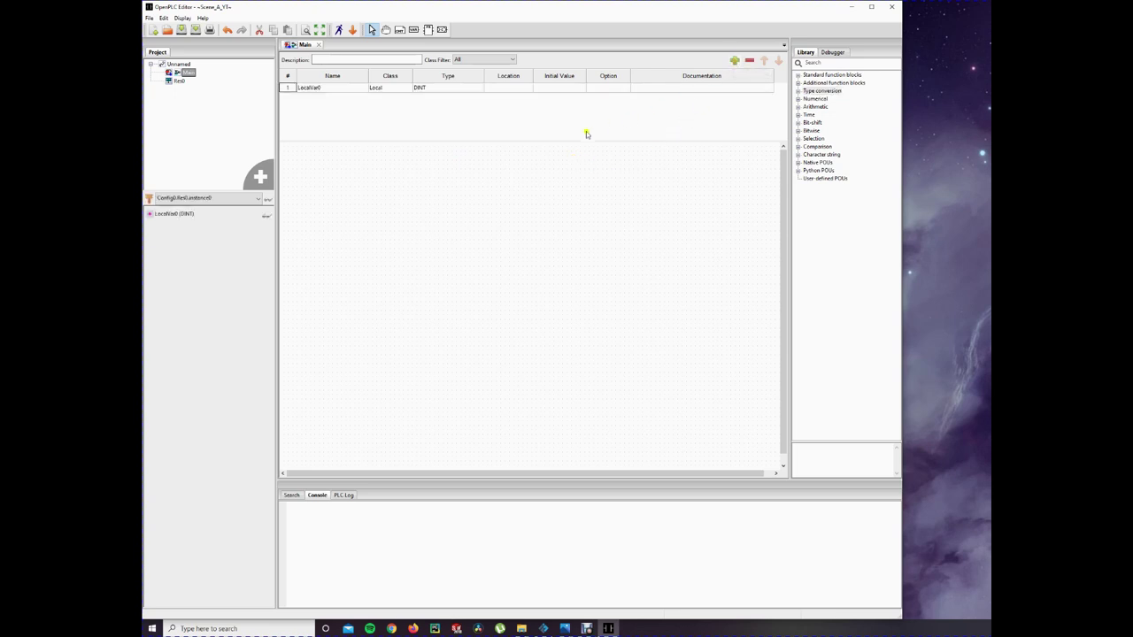
{"action": "left_click", "coordinate": [329, 88]}
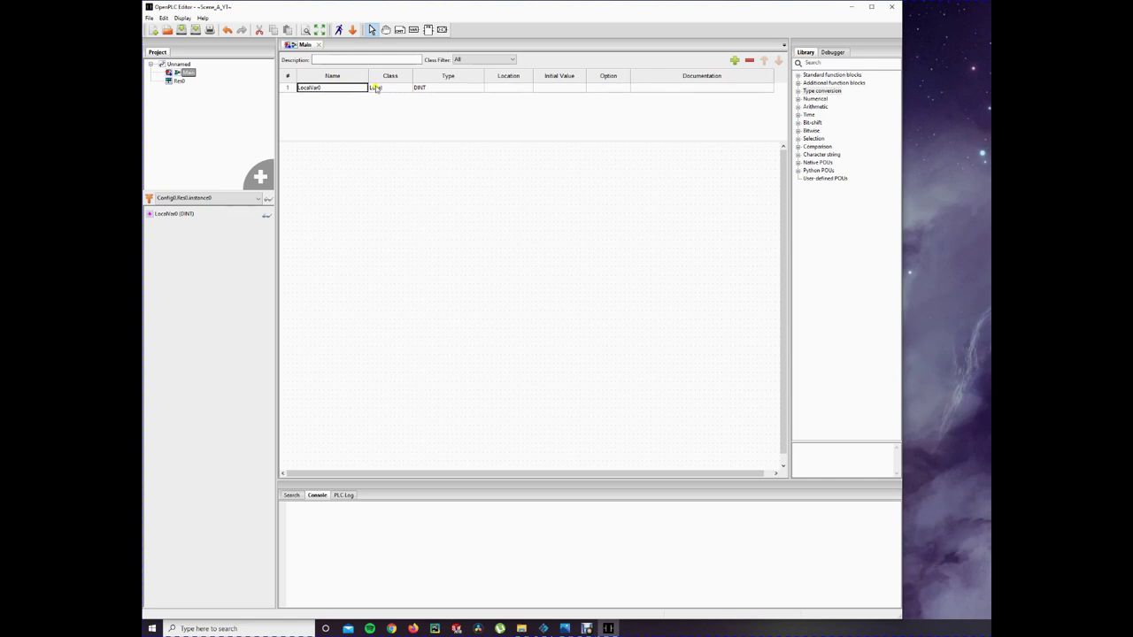
{"action": "left_click", "coordinate": [315, 87]}
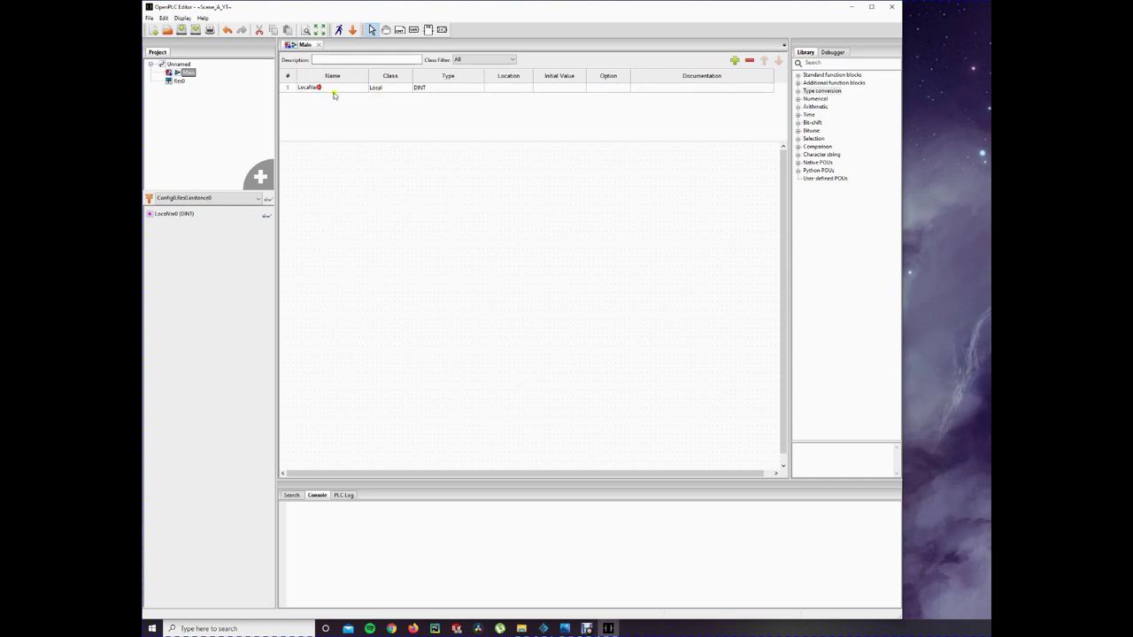
{"action": "left_click", "coordinate": [305, 89]}
{"action": "key", "text": "BackSpace"}
{"action": "type", "text": "I_Sensor"}
Add a second local variable and rename it Q_Conveyer
{"action": "left_click", "coordinate": [734, 60]}
{"action": "left_click", "coordinate": [333, 95]}
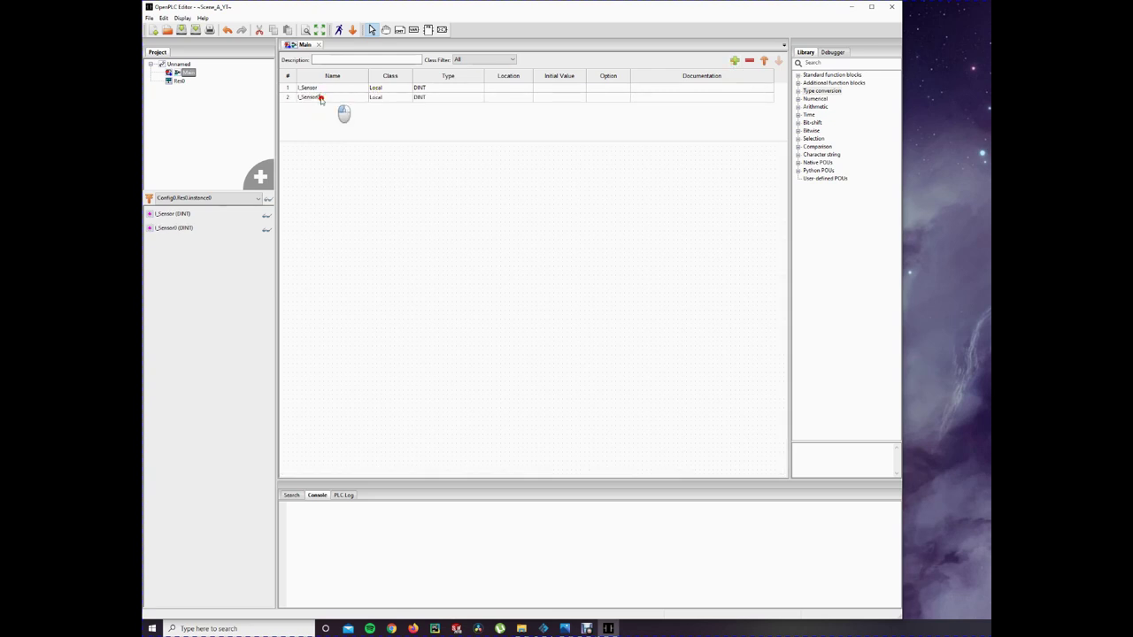
{"action": "left_click_drag", "start_coordinate": [321, 96], "coordinate": [268, 94]}
{"action": "type", "text": "Q"}
{"action": "type", "text": "V"}
{"action": "type", "text": "onveyor"}
Set the data type of both I_Sensor and Q_Conveyer to BOOL
{"action": "left_click", "coordinate": [434, 88]}
{"action": "left_click", "coordinate": [431, 89]}
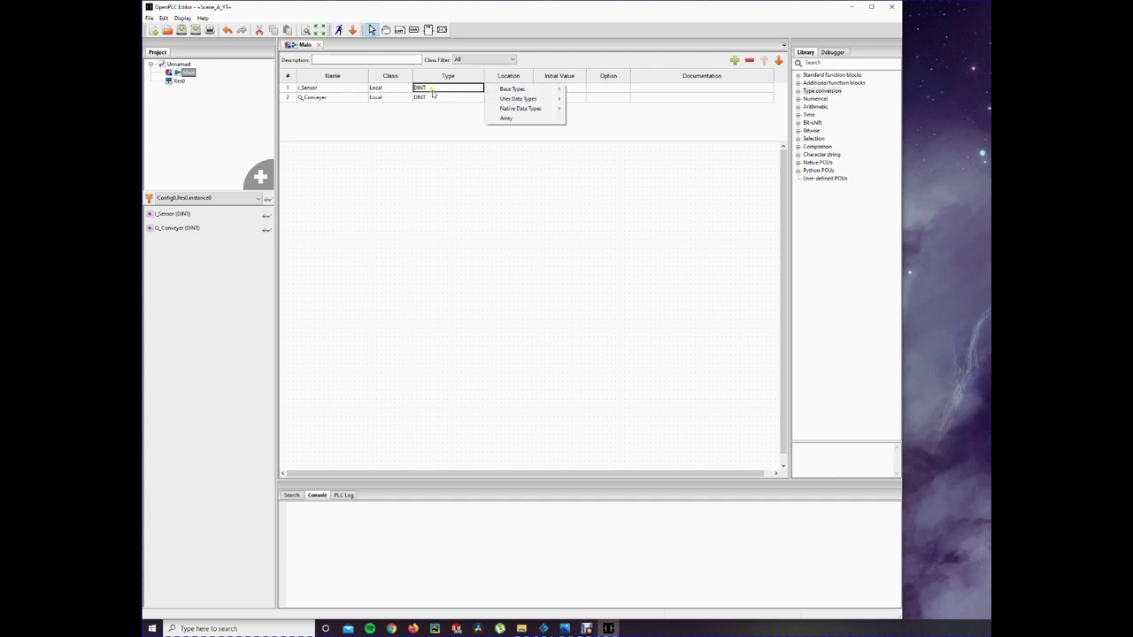
{"action": "mouse_move", "coordinate": [511, 90]}
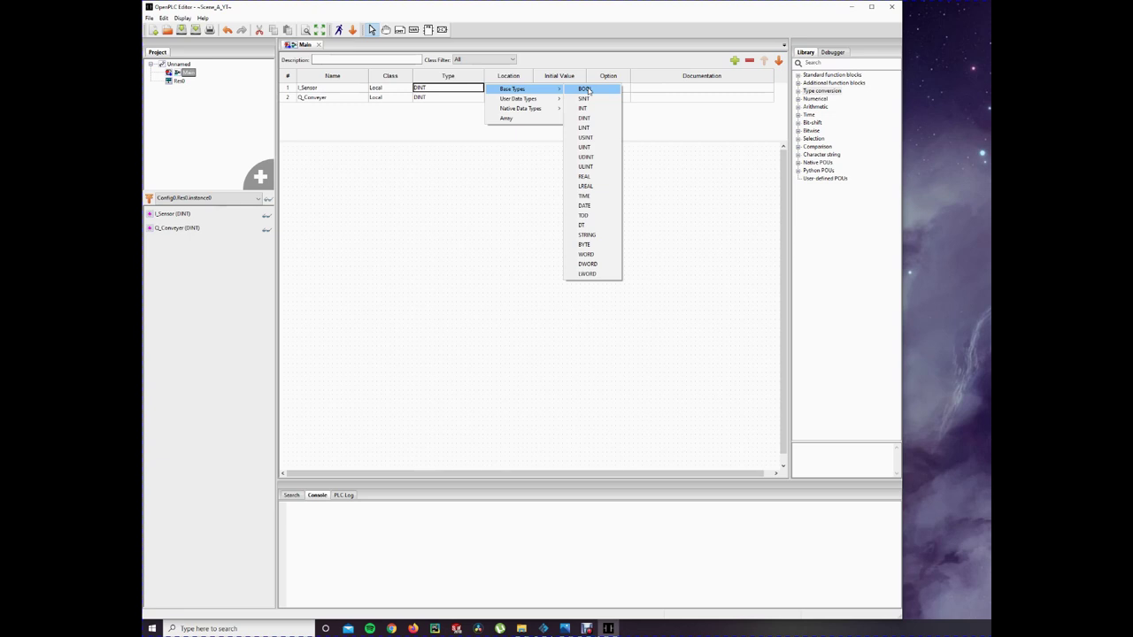
{"action": "left_click", "coordinate": [585, 89]}
{"action": "left_click", "coordinate": [445, 97]}
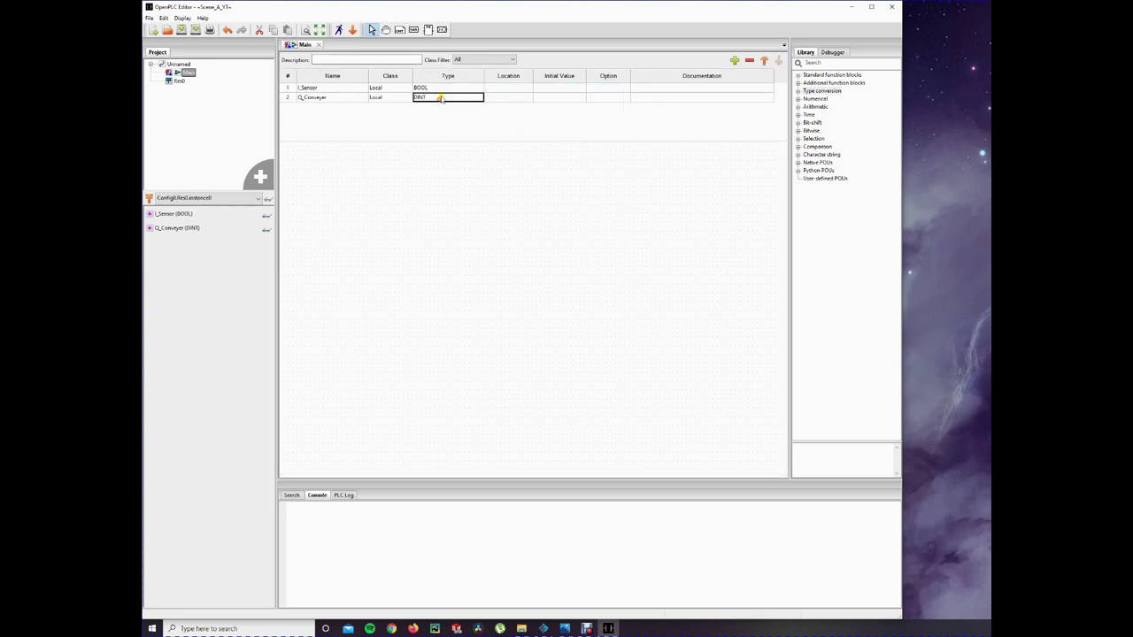
{"action": "left_click", "coordinate": [445, 97]}
{"action": "left_click", "coordinate": [581, 98]}
Give I_Sensor location %IX100.0 and Q_Conveyer location %QX100.0
{"action": "left_click", "coordinate": [502, 89]}
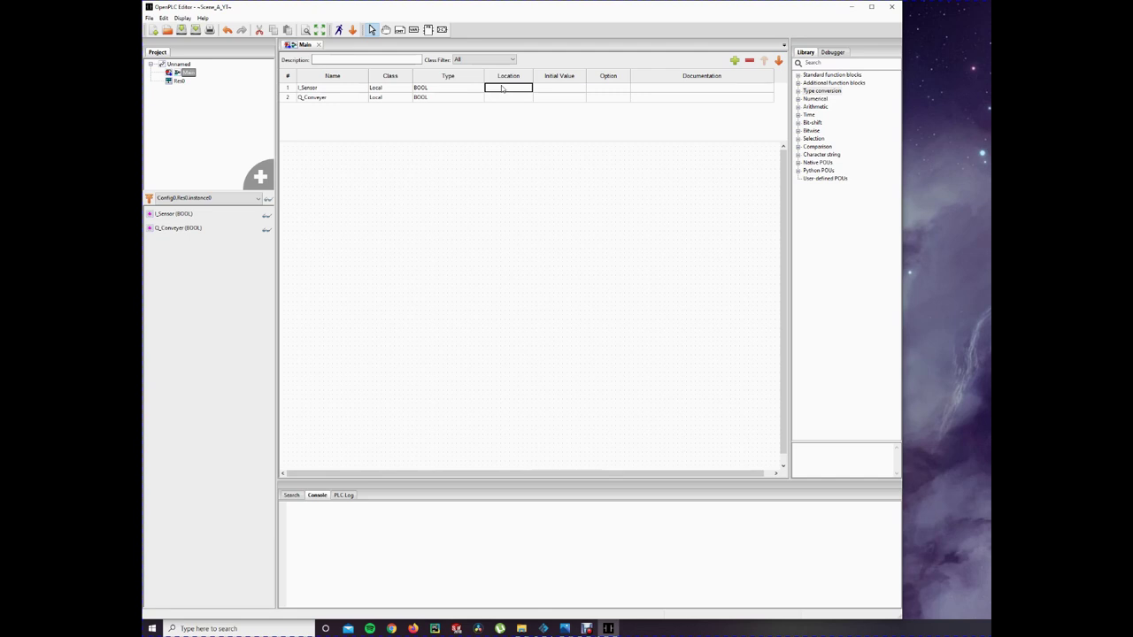
{"action": "type", "text": "%"}
{"action": "type", "text": "IX100.0"}
{"action": "left_click", "coordinate": [504, 98]}
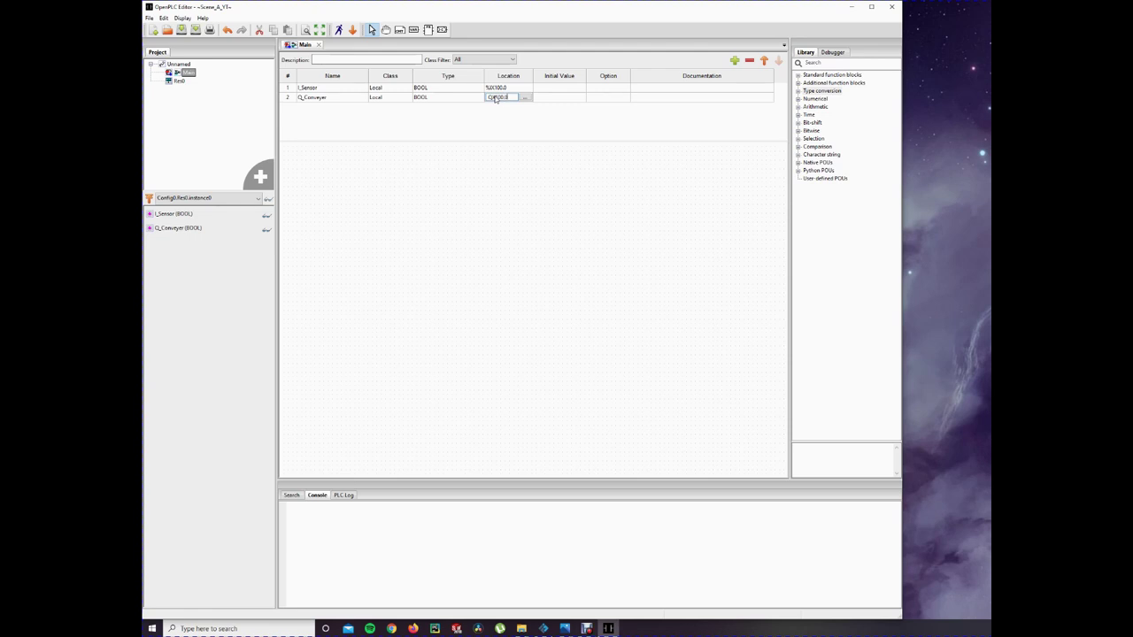
{"action": "left_click", "coordinate": [561, 94]}
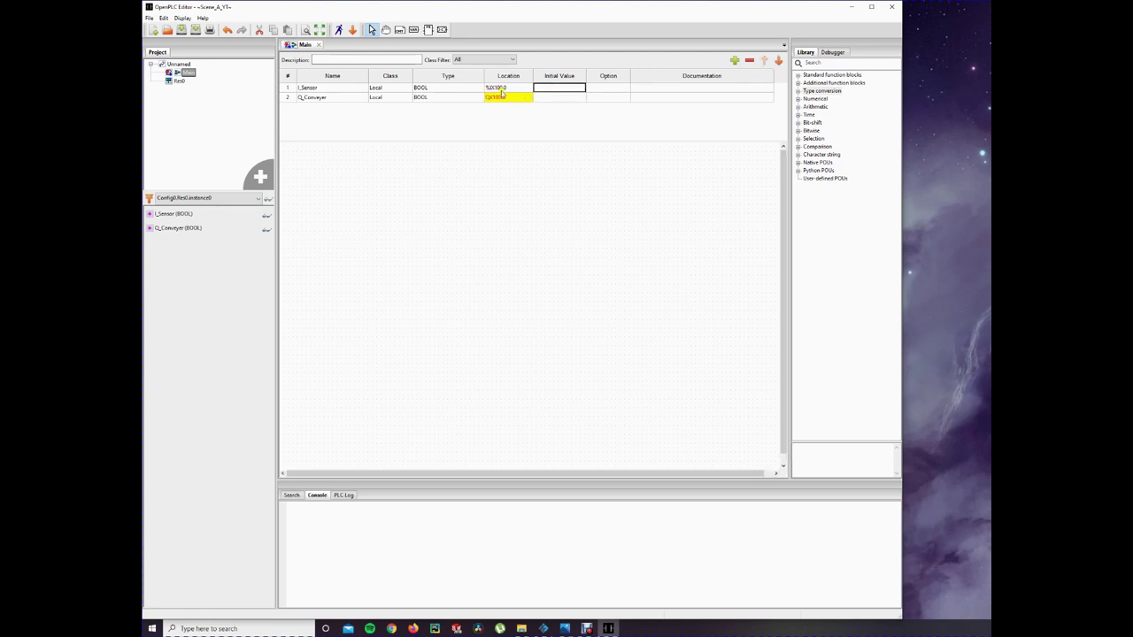
{"action": "left_click", "coordinate": [492, 98]}
{"action": "left_click", "coordinate": [492, 99]}
{"action": "left_click", "coordinate": [569, 87]}
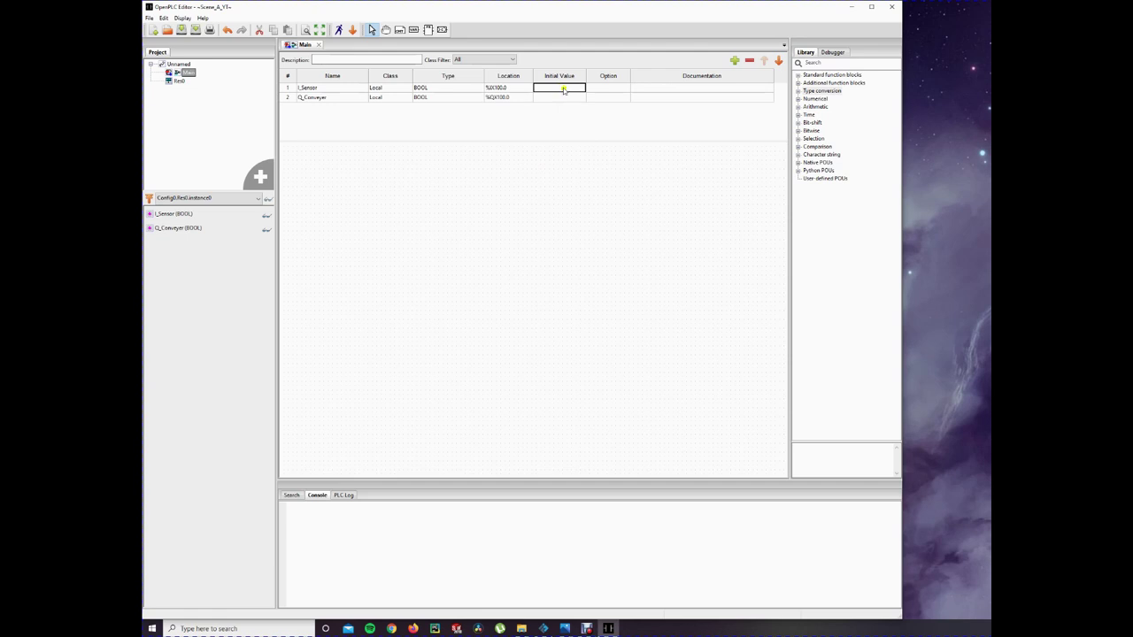
Document I_Sensor as 'Sensor to detect the box' and Q_Conveyer as 'Conveyer'
{"action": "left_click", "coordinate": [677, 92]}
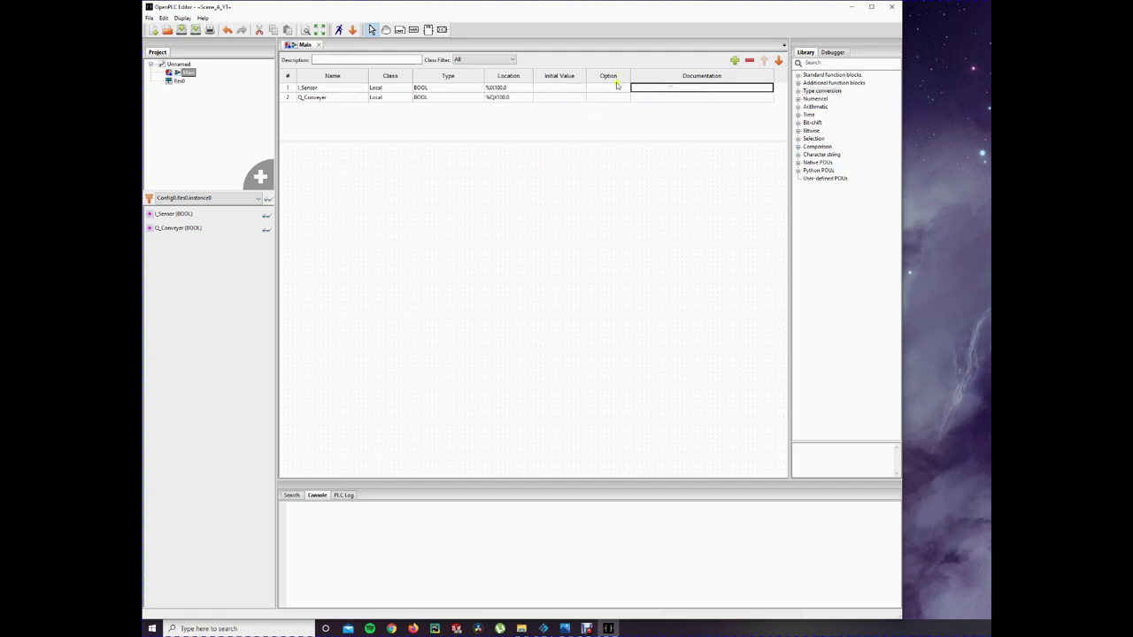
{"action": "left_click", "coordinate": [617, 85]}
{"action": "left_click", "coordinate": [656, 92]}
{"action": "left_click", "coordinate": [663, 86]}
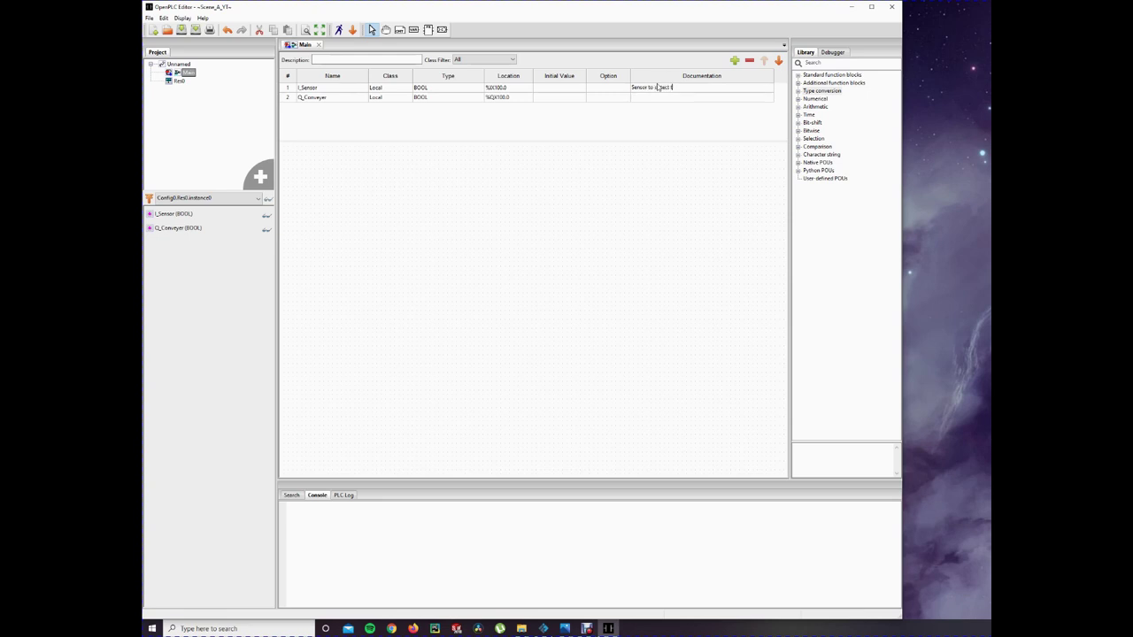
{"action": "type", "text": "Sensor to detect the box"}
{"action": "left_click", "coordinate": [677, 98]}
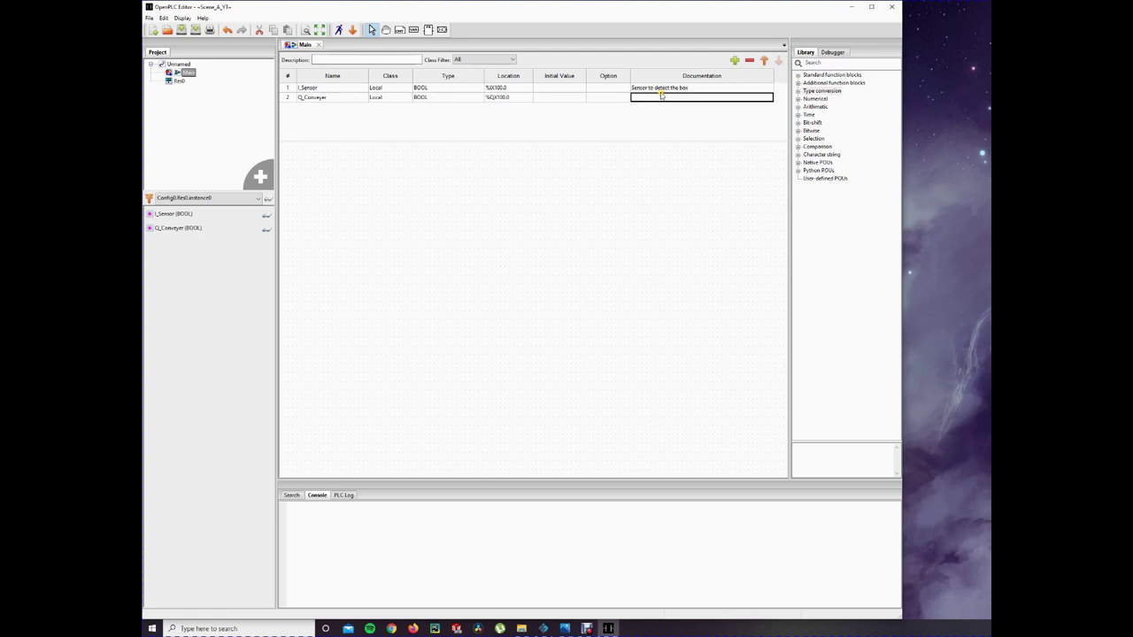
{"action": "type", "text": "Conveyer"}
{"action": "left_click", "coordinate": [592, 169]}
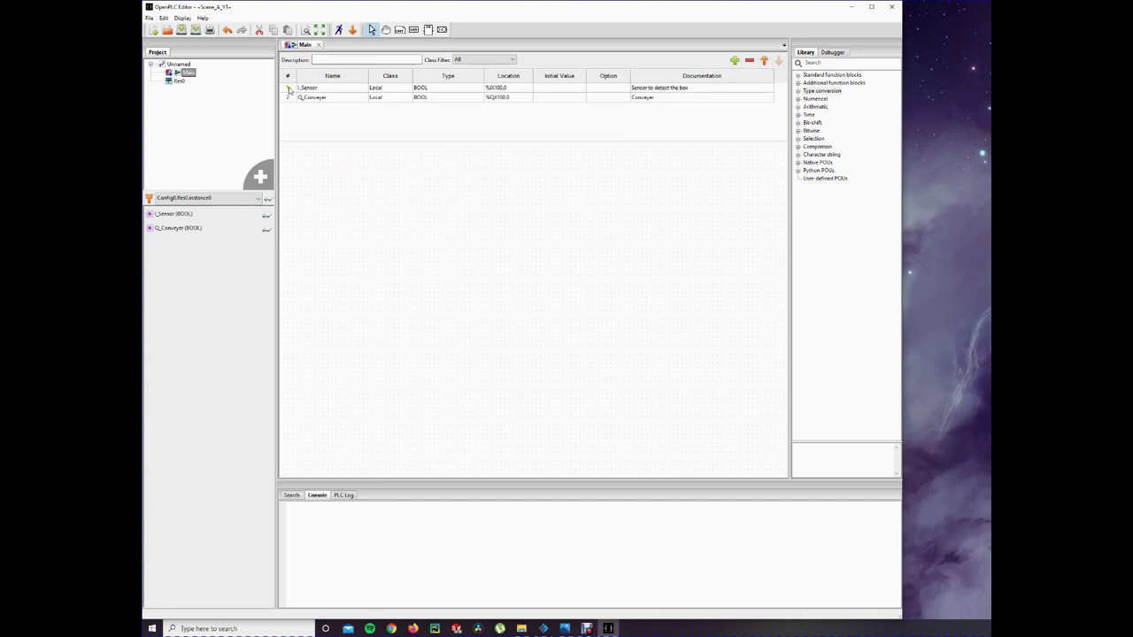
Place I_Sensor and Q_Conveyer blocks side by side on the FBD diagram
{"action": "left_click", "coordinate": [292, 96]}
{"action": "left_click_drag", "start_coordinate": [344, 208], "coordinate": [351, 218]}
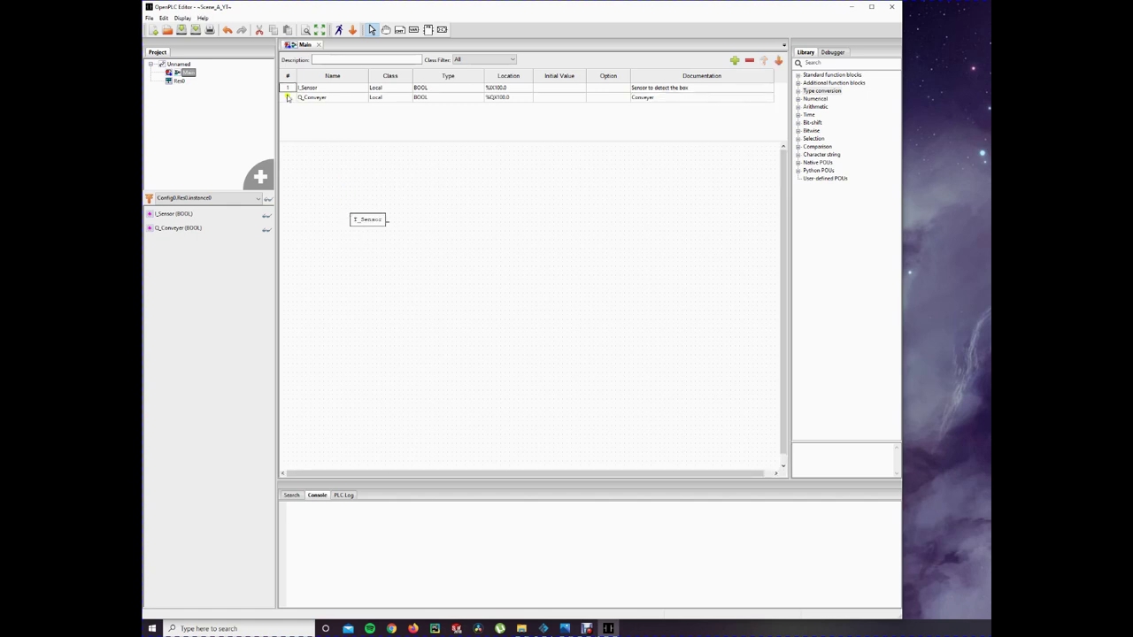
{"action": "left_click_drag", "start_coordinate": [292, 98], "coordinate": [447, 223]}
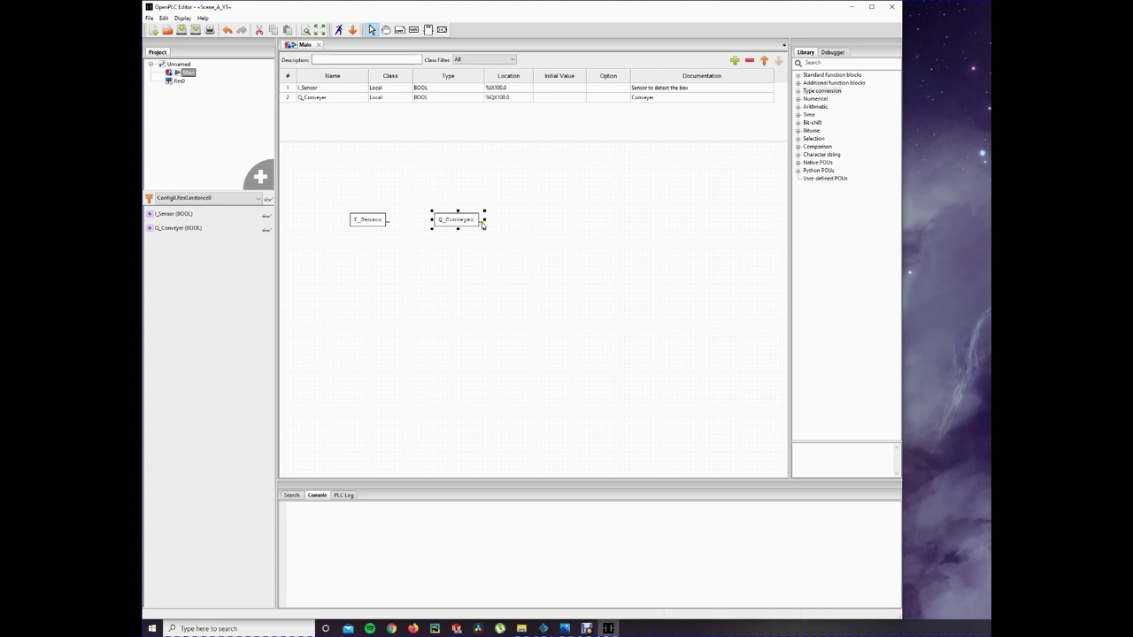
Change the Q_Conveyer block's class to Output
{"action": "left_click", "coordinate": [421, 221]}
{"action": "left_click", "coordinate": [455, 221]}
{"action": "double_click", "coordinate": [454, 221]}
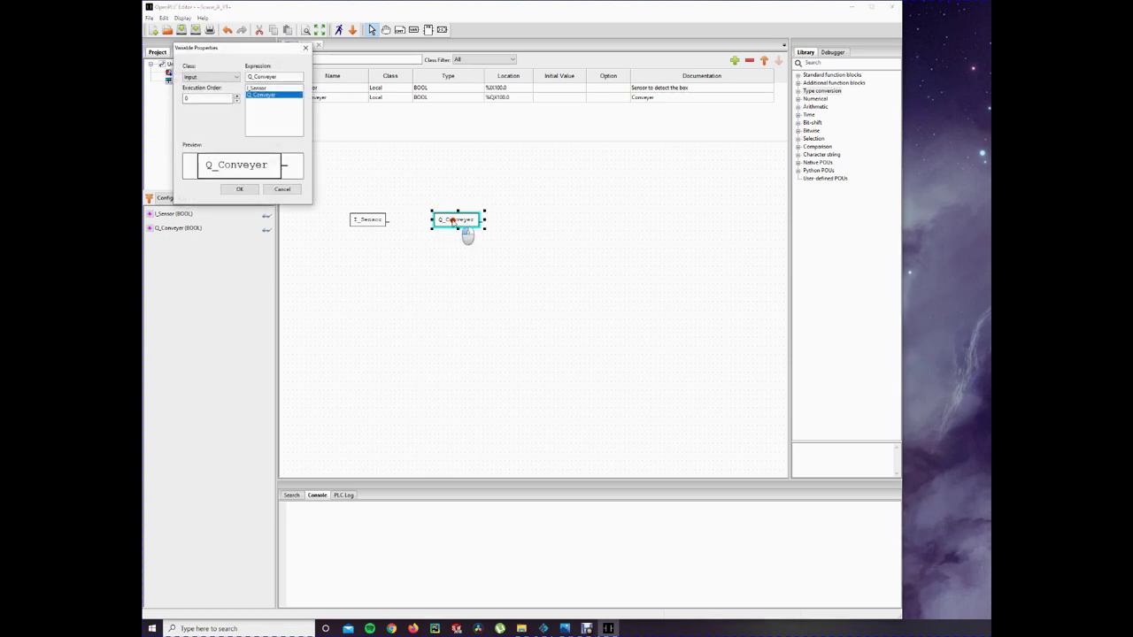
{"action": "left_click", "coordinate": [220, 76]}
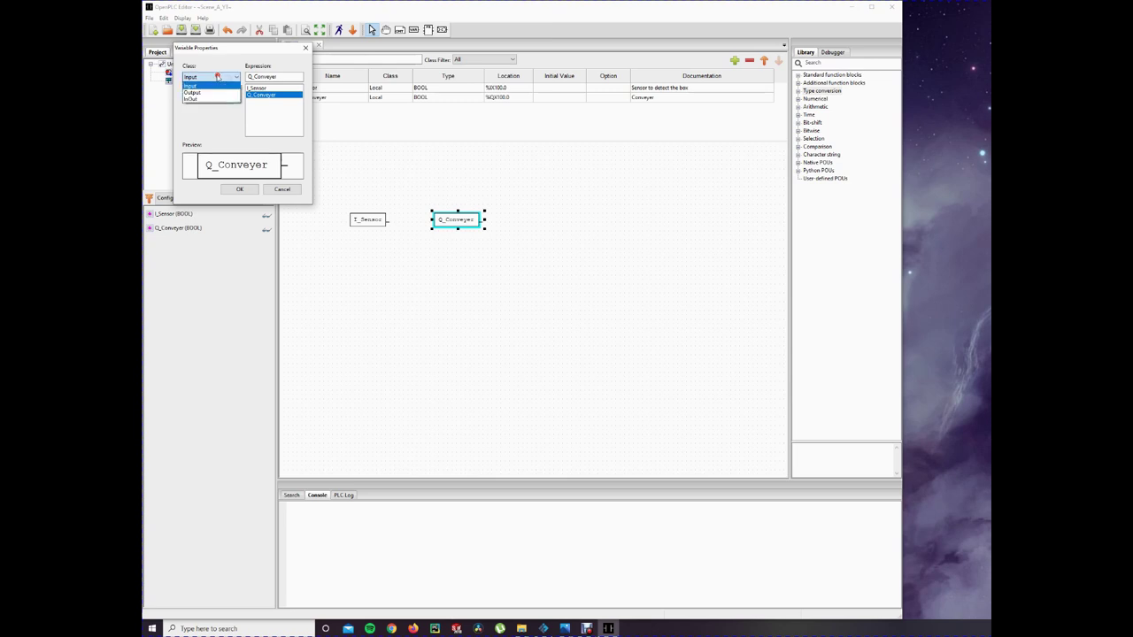
{"action": "left_click", "coordinate": [213, 95]}
{"action": "left_click", "coordinate": [241, 191]}
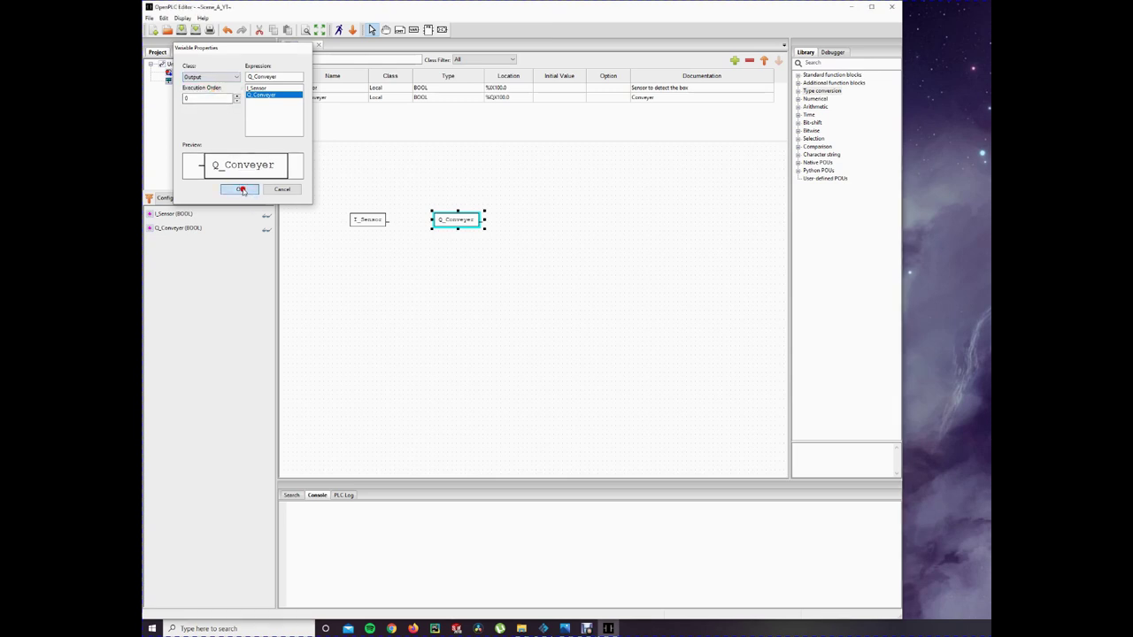
Wire I_Sensor's output to Q_Conveyer's input
{"action": "right_click", "coordinate": [388, 223]}
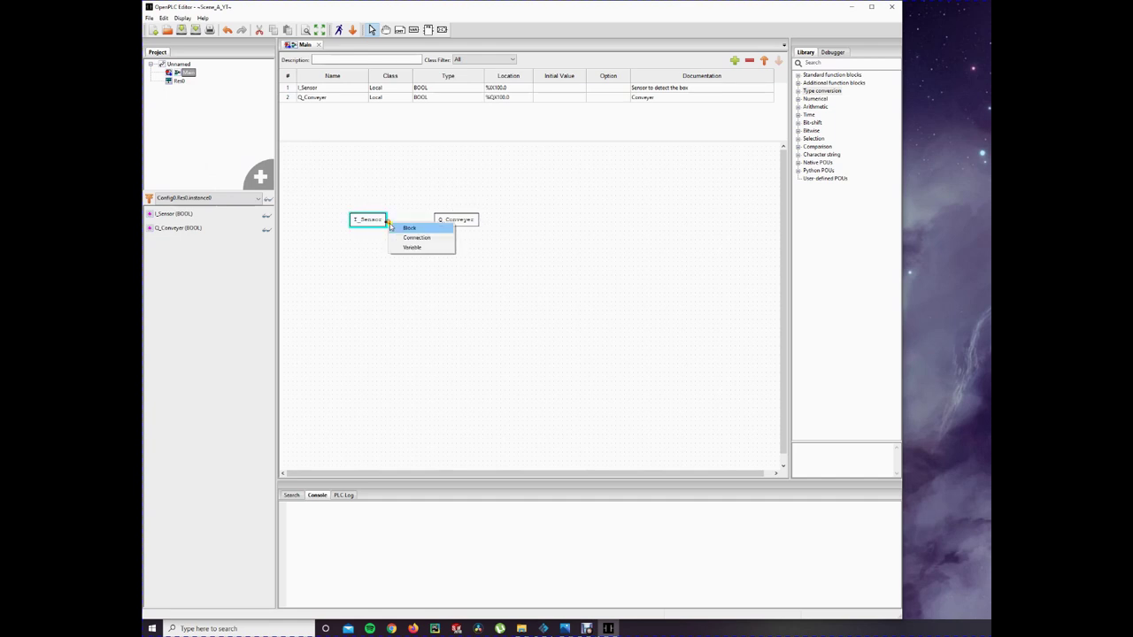
{"action": "left_click", "coordinate": [398, 208]}
{"action": "left_click_drag", "start_coordinate": [393, 223], "coordinate": [433, 219]}
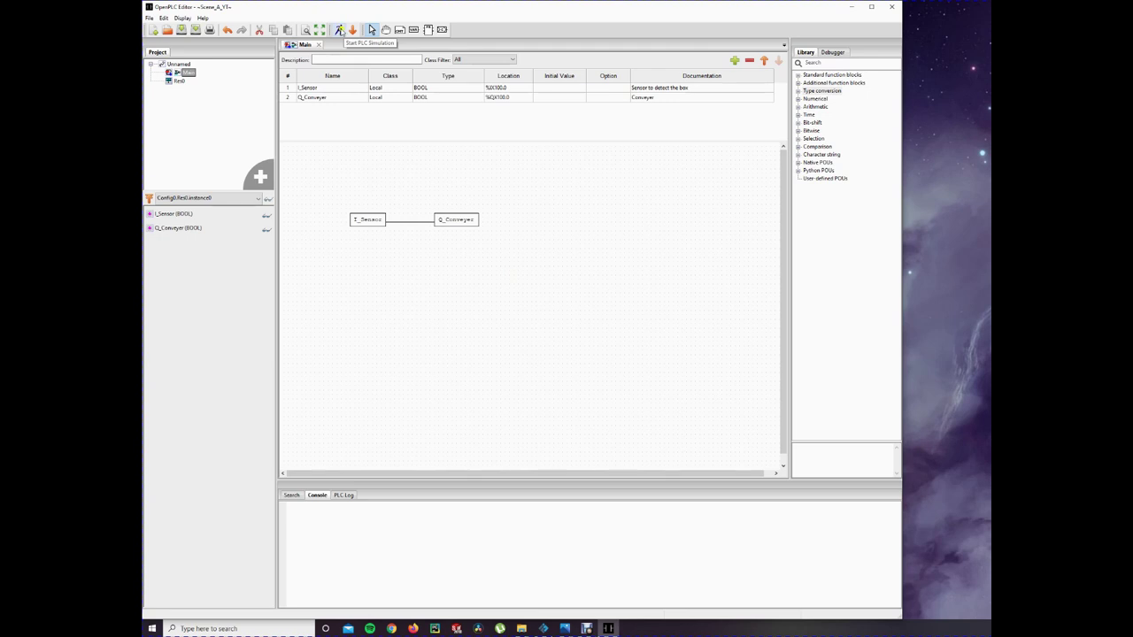
Run the PLC simulation, force I_Sensor true to drive Q_Conveyer, then stop the simulation
{"action": "left_click", "coordinate": [340, 31]}
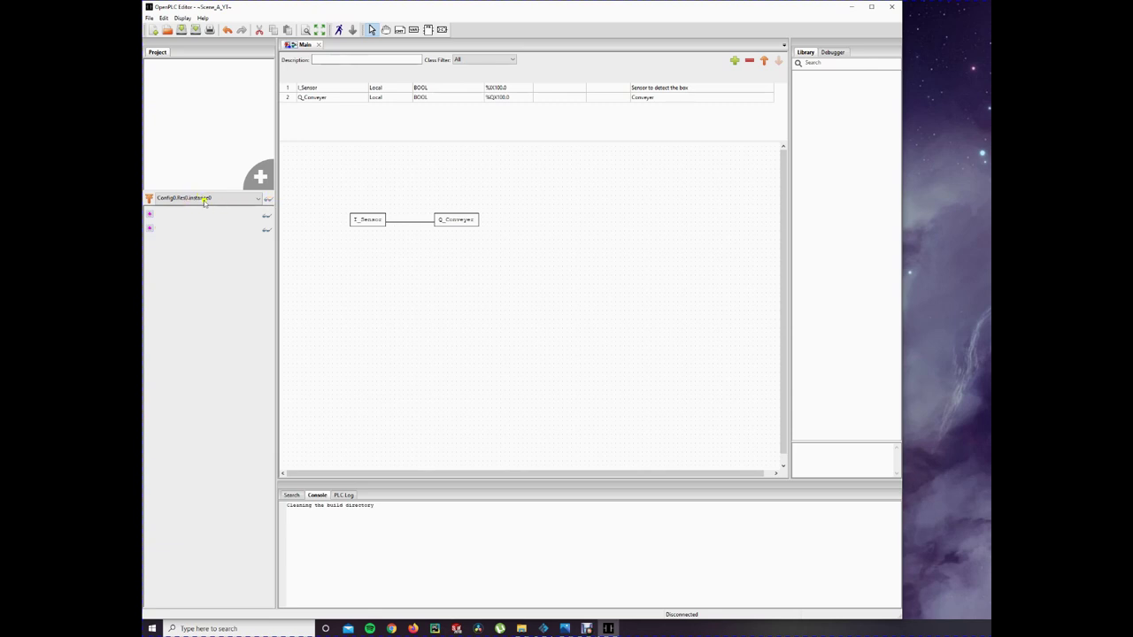
{"action": "left_click", "coordinate": [267, 198]}
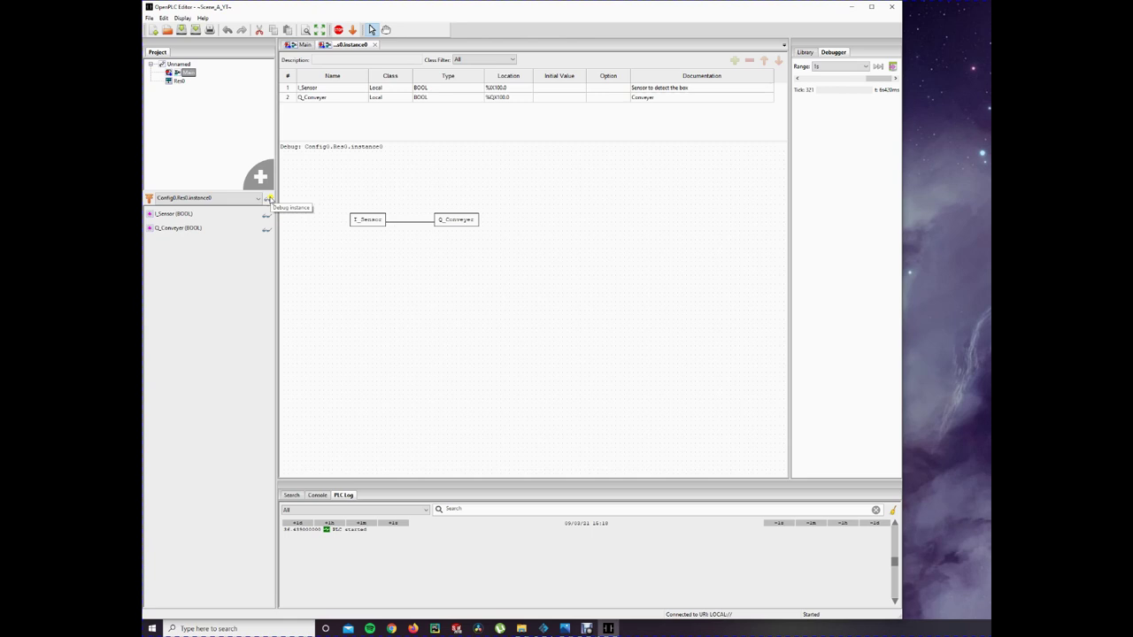
{"action": "left_click", "coordinate": [361, 219]}
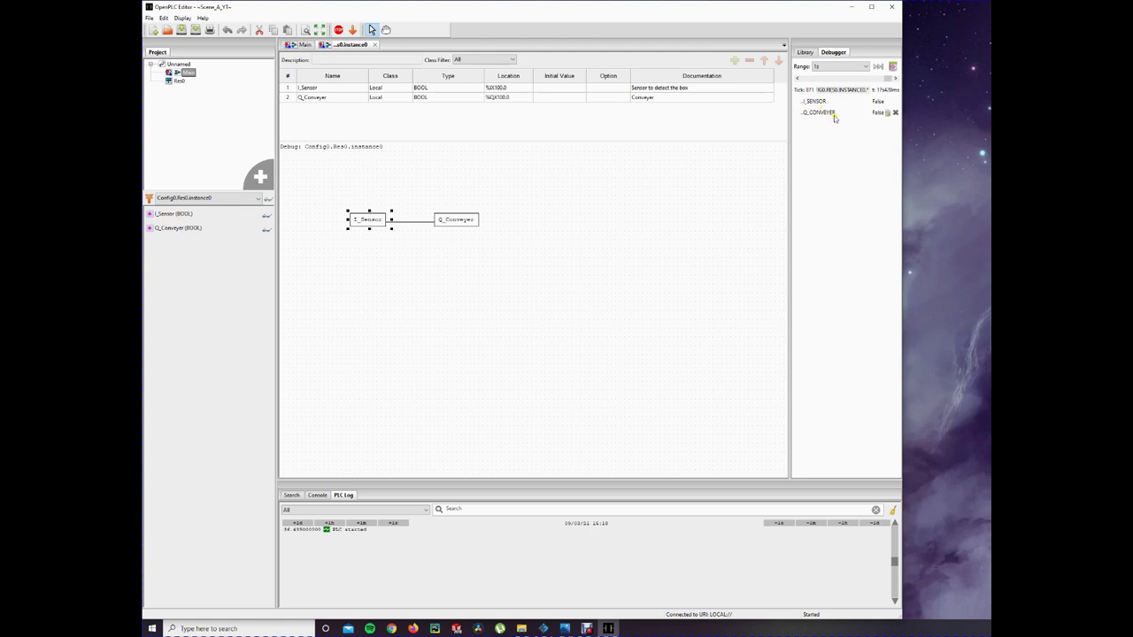
{"action": "right_click", "coordinate": [368, 219]}
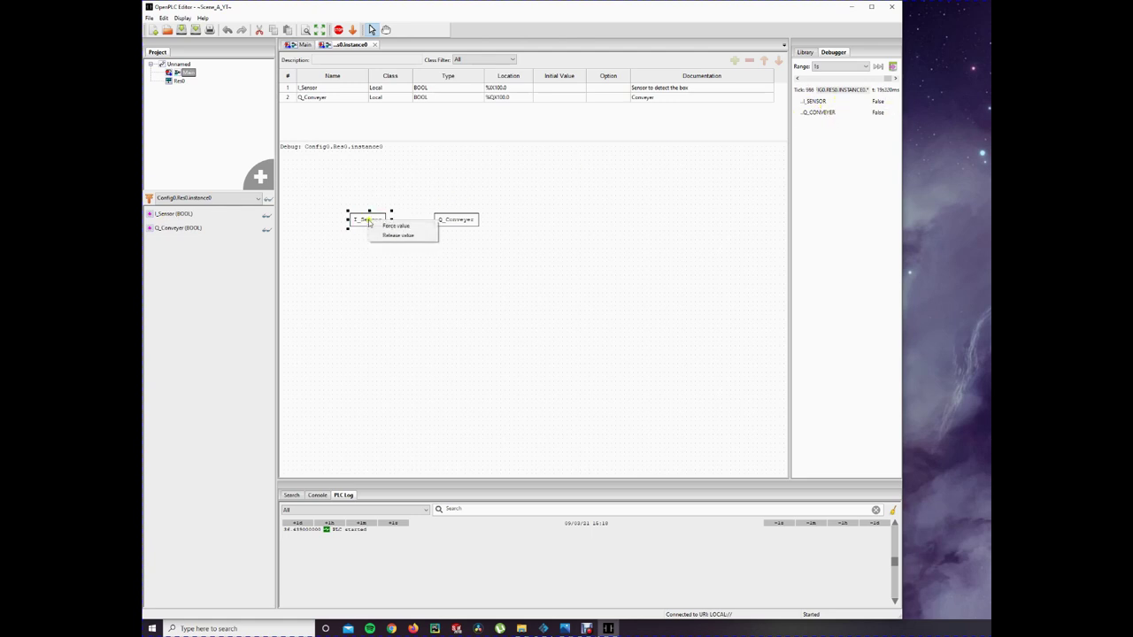
{"action": "left_click", "coordinate": [396, 226]}
{"action": "left_click", "coordinate": [232, 78]}
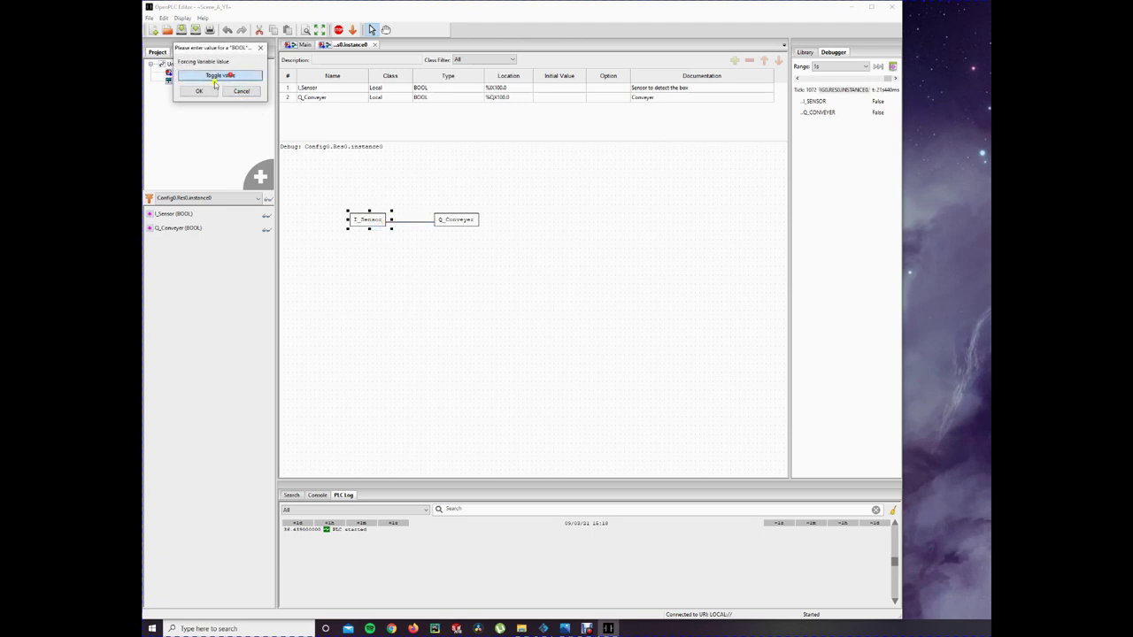
{"action": "left_click", "coordinate": [202, 91]}
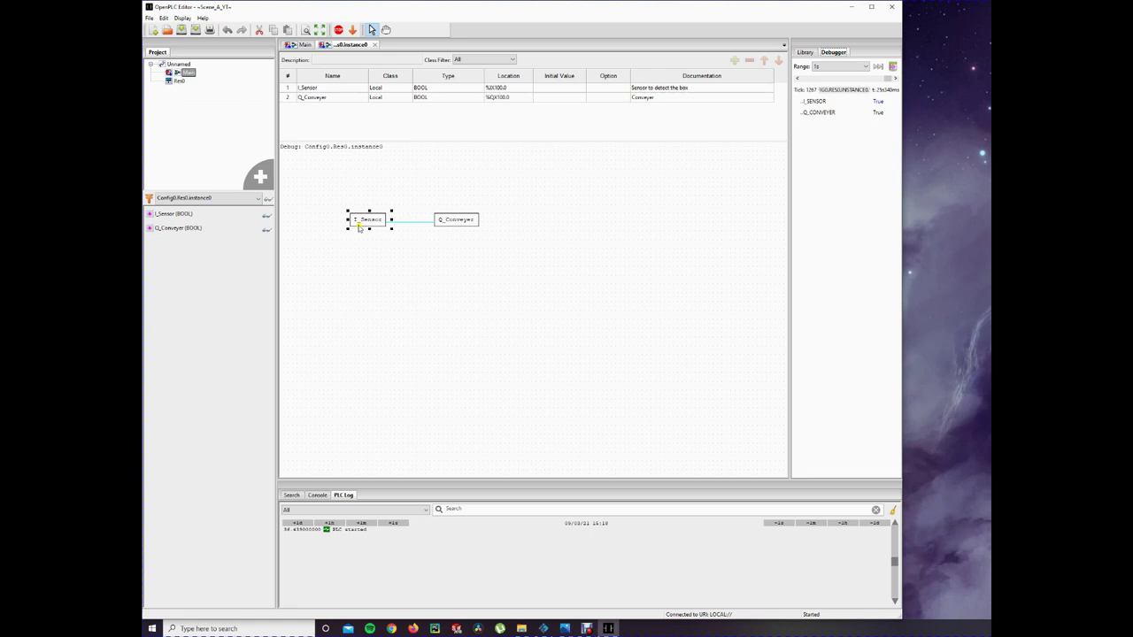
{"action": "left_click", "coordinate": [393, 185]}
{"action": "left_click", "coordinate": [339, 31]}
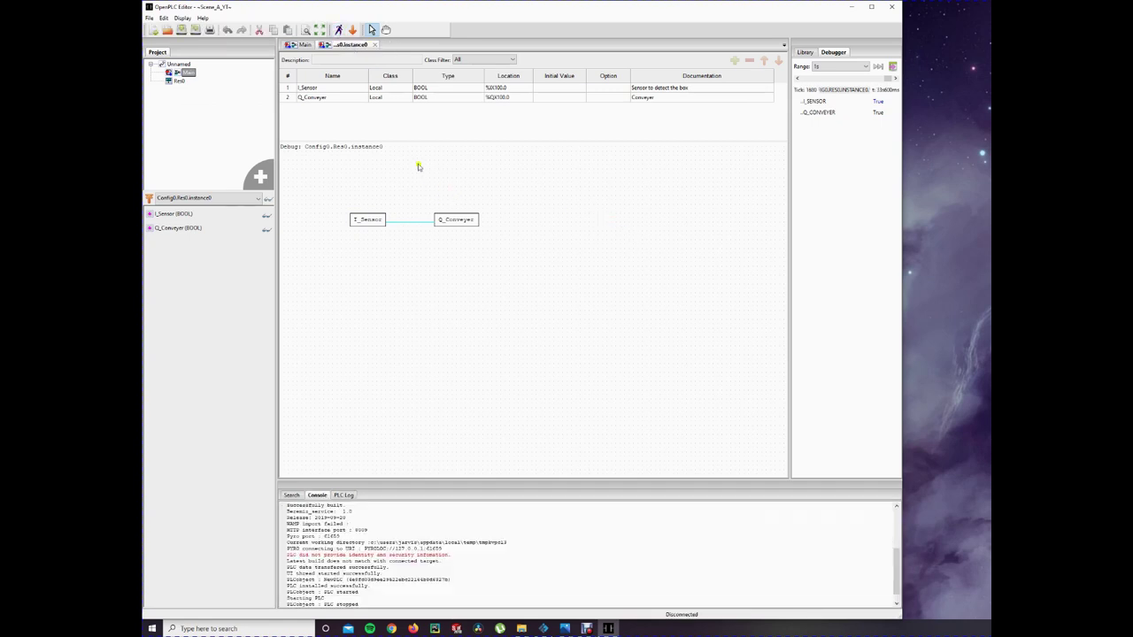
Build and save the program as Scene_A_YT, then minimize OpenPLC Editor
{"action": "left_click", "coordinate": [352, 30]}
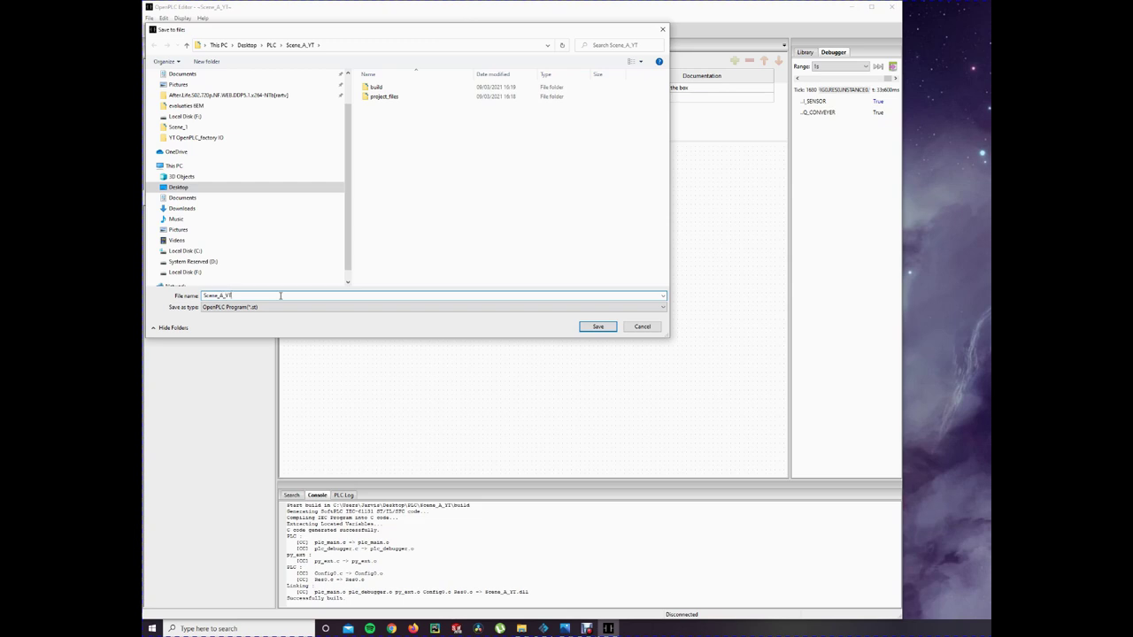
{"action": "left_click", "coordinate": [598, 326]}
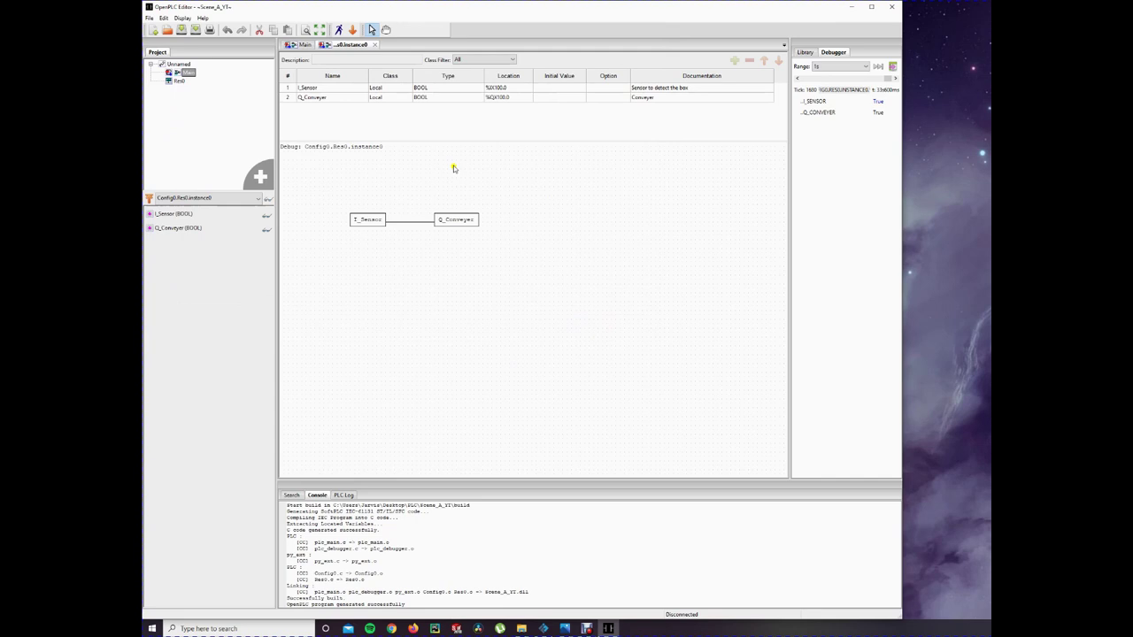
{"action": "left_click", "coordinate": [851, 8]}
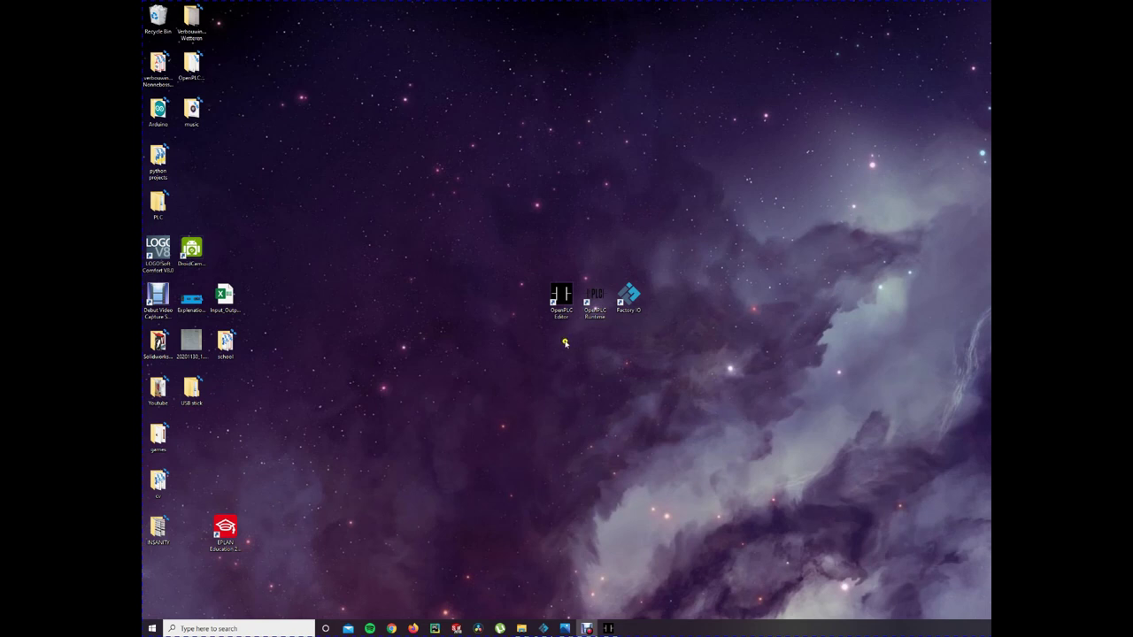
Launch OpenPLC Runtime from the desktop and bring a Chrome window onto the screen
{"action": "double_click", "coordinate": [597, 299]}
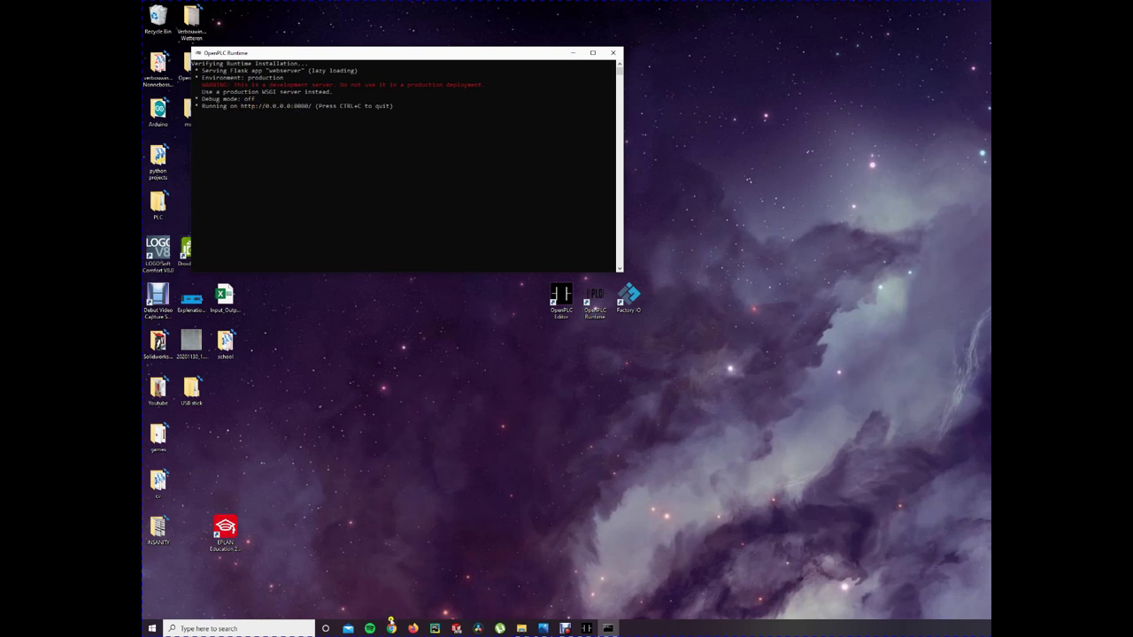
{"action": "left_click", "coordinate": [391, 628]}
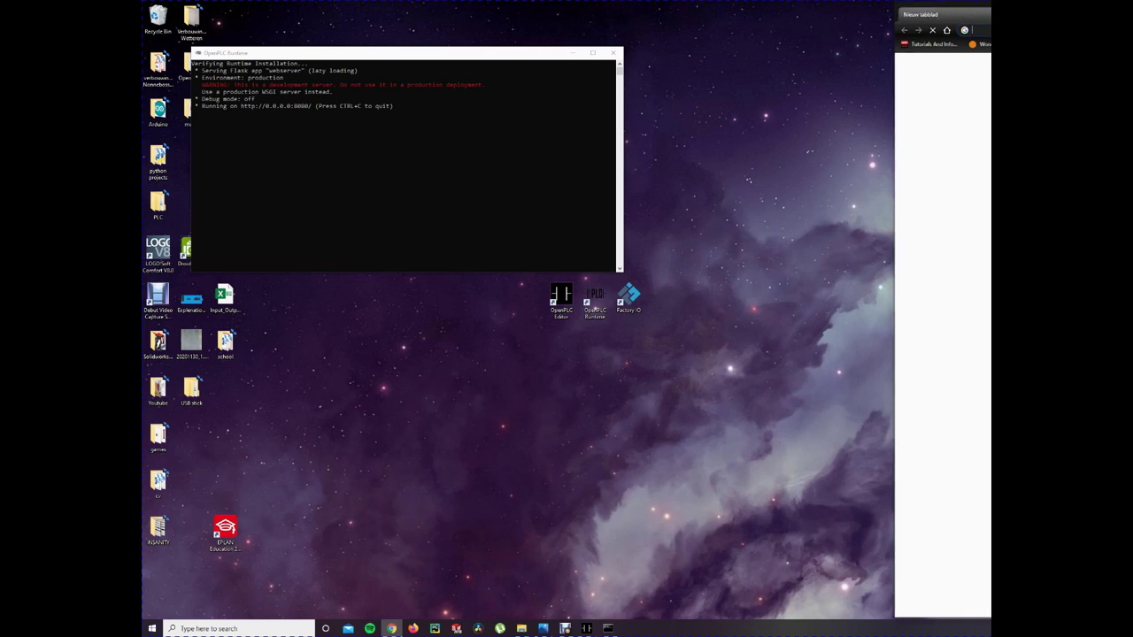
{"action": "left_click_drag", "start_coordinate": [990, 14], "coordinate": [144, 116]}
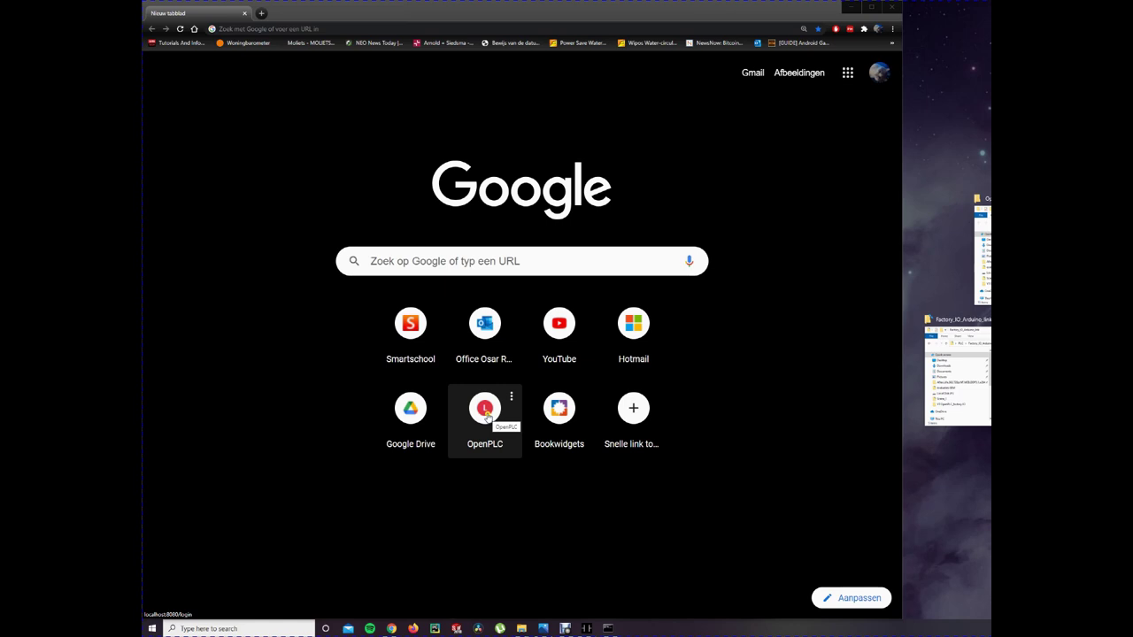
Log in to the OpenPLC webserver using the browser's saved credentials
{"action": "left_click", "coordinate": [486, 416]}
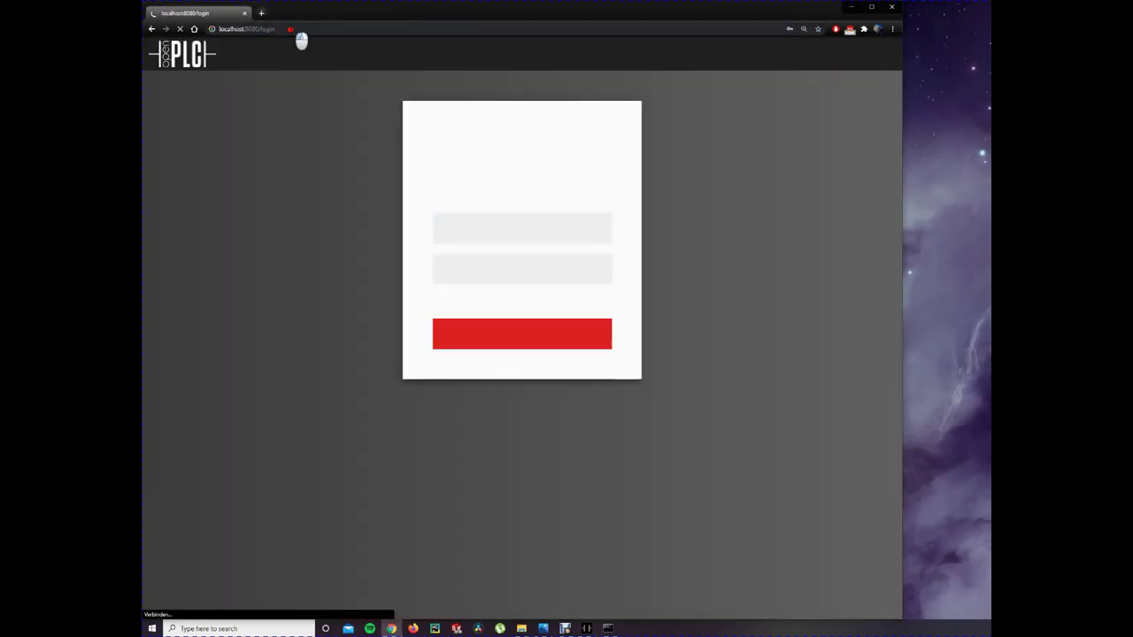
{"action": "left_click", "coordinate": [276, 28]}
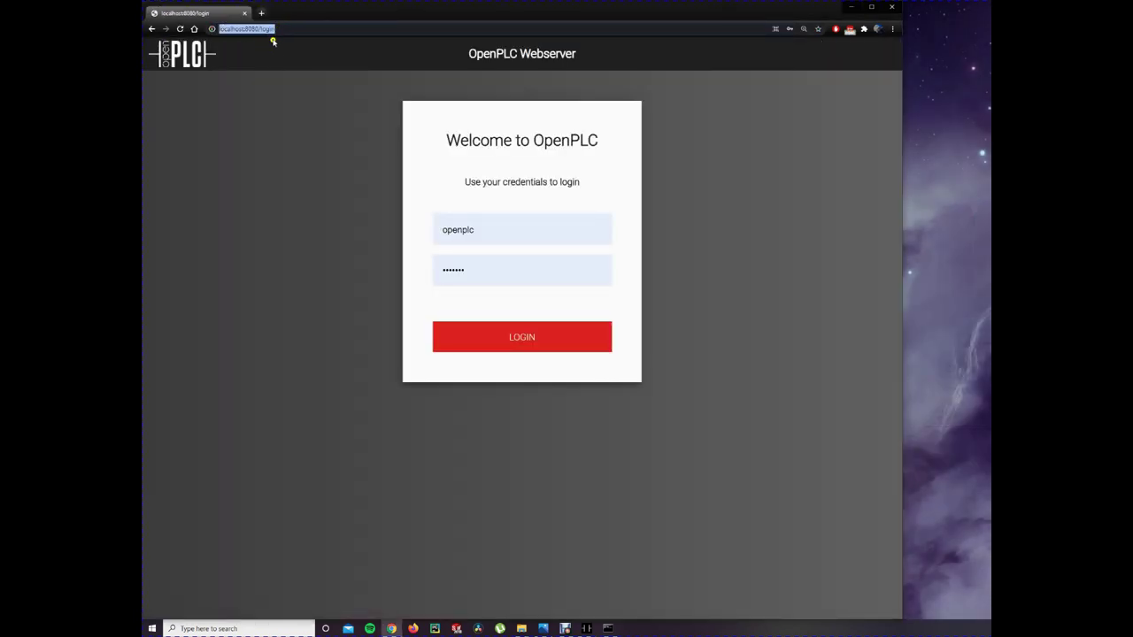
{"action": "left_click", "coordinate": [482, 234]}
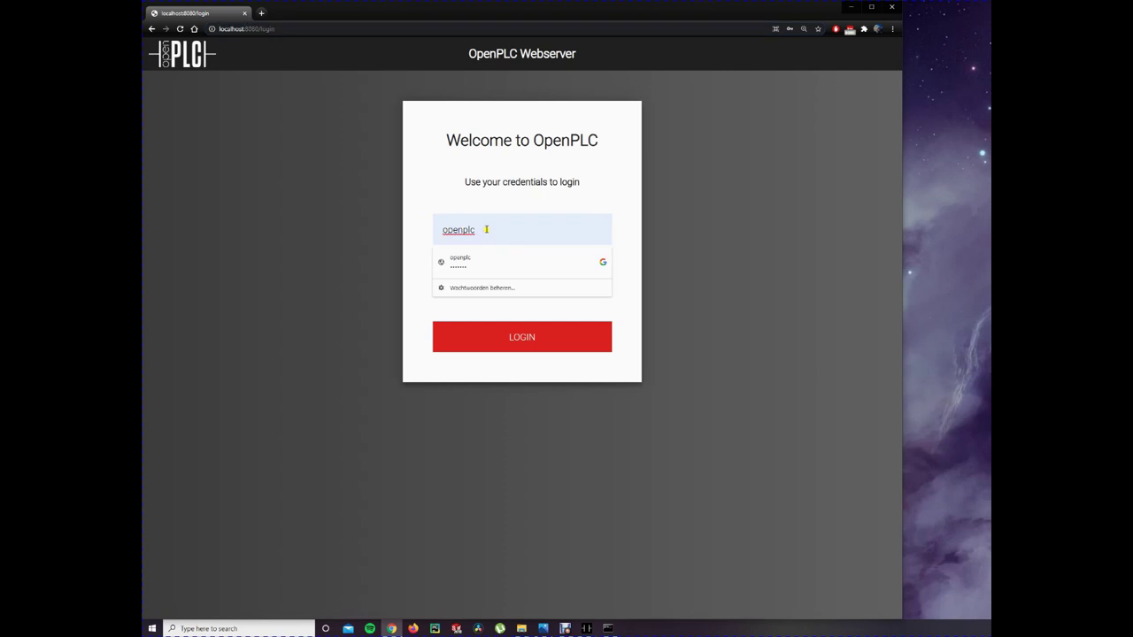
{"action": "left_click", "coordinate": [476, 203]}
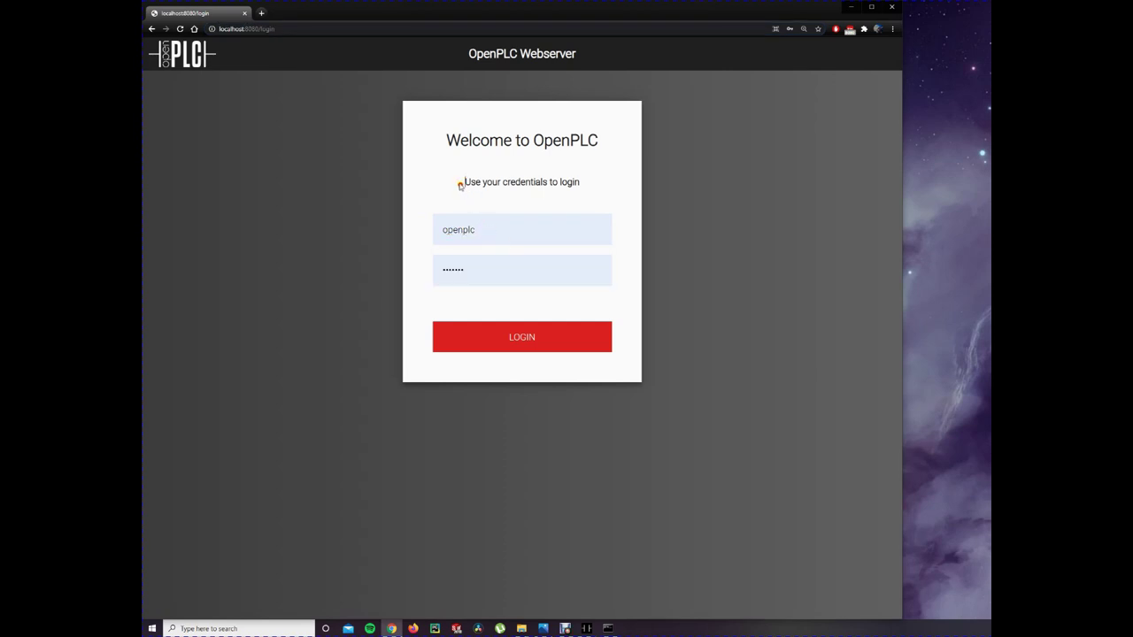
{"action": "left_click", "coordinate": [480, 273]}
{"action": "left_click", "coordinate": [473, 304]}
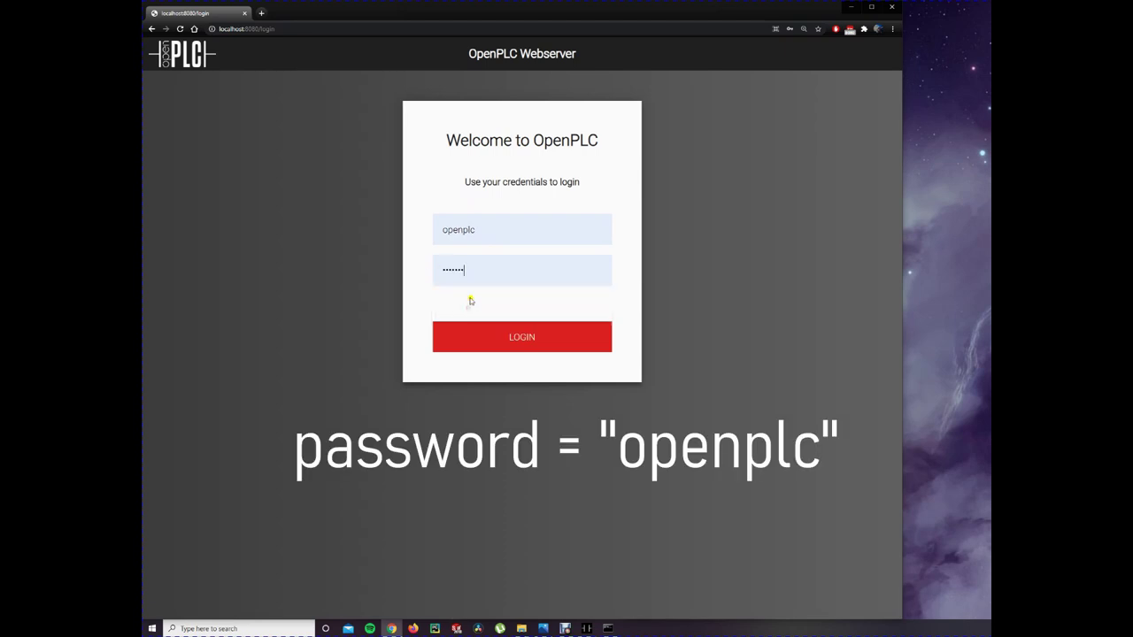
{"action": "left_click", "coordinate": [475, 270]}
{"action": "left_click", "coordinate": [445, 300]}
{"action": "left_click", "coordinate": [498, 335]}
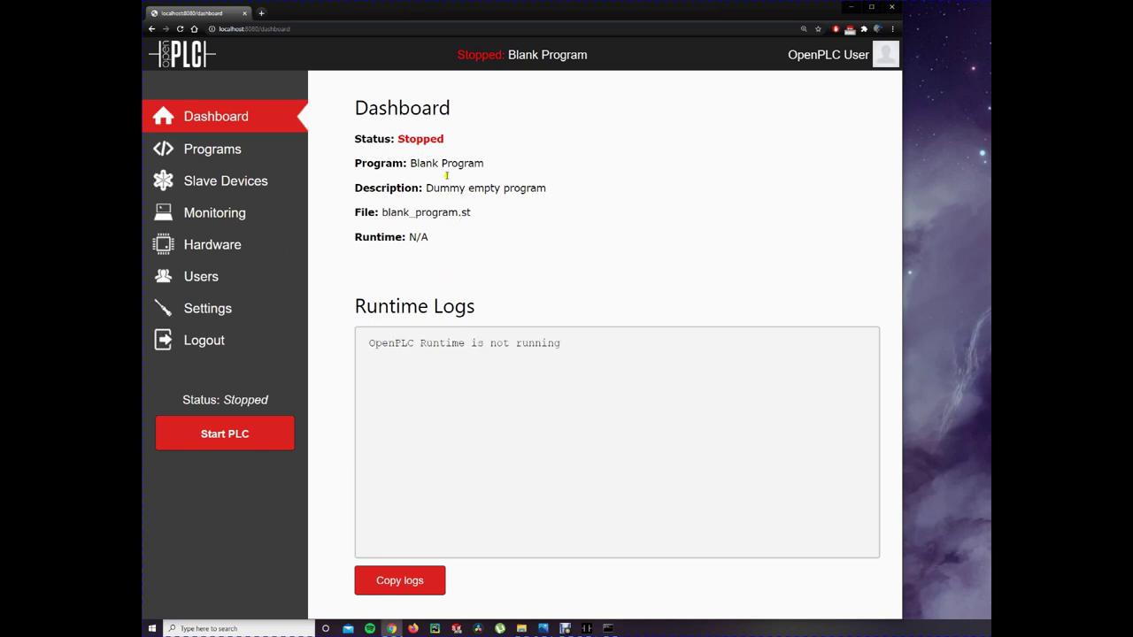
On the Programs page, choose the saved Scene_A .st file for upload
{"action": "left_click", "coordinate": [265, 152]}
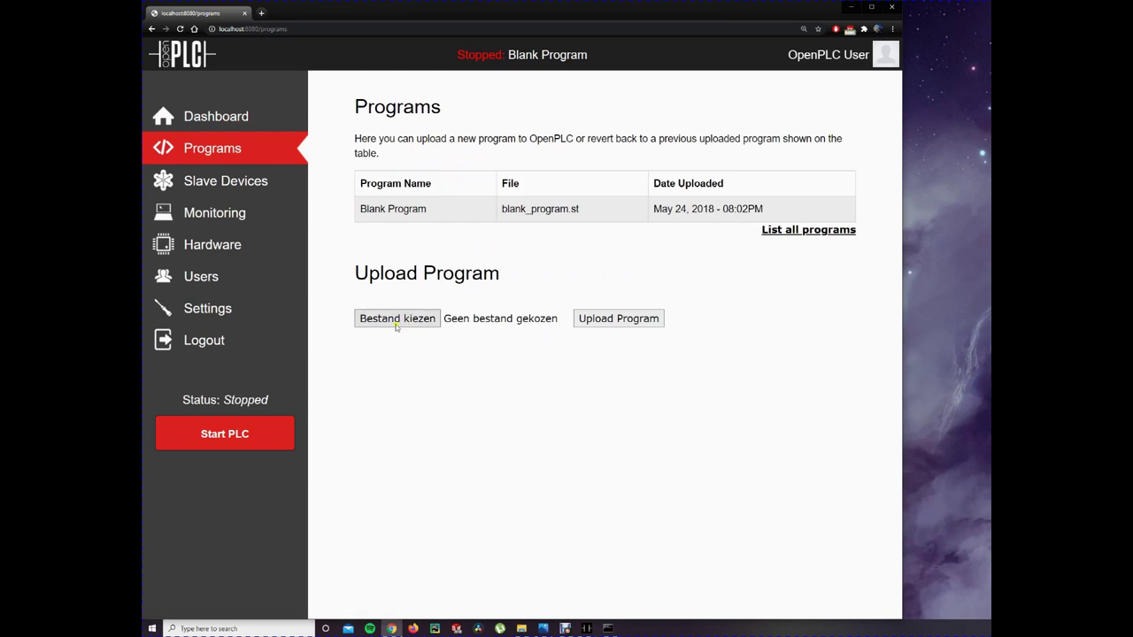
{"action": "left_click", "coordinate": [400, 321]}
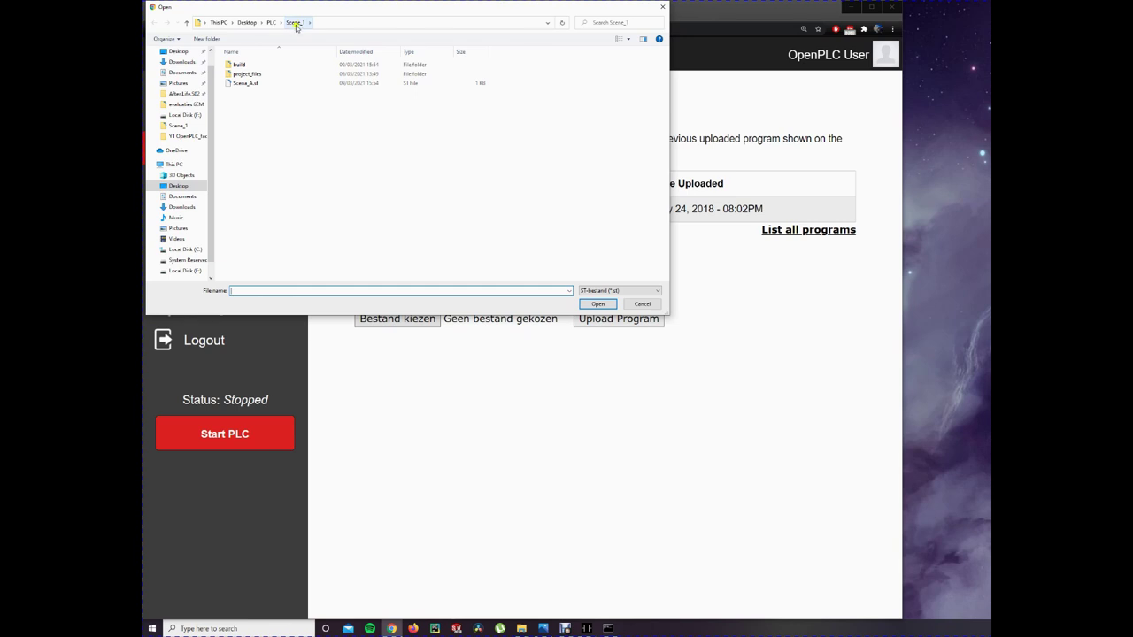
{"action": "left_click", "coordinate": [256, 84]}
{"action": "double_click", "coordinate": [251, 84]}
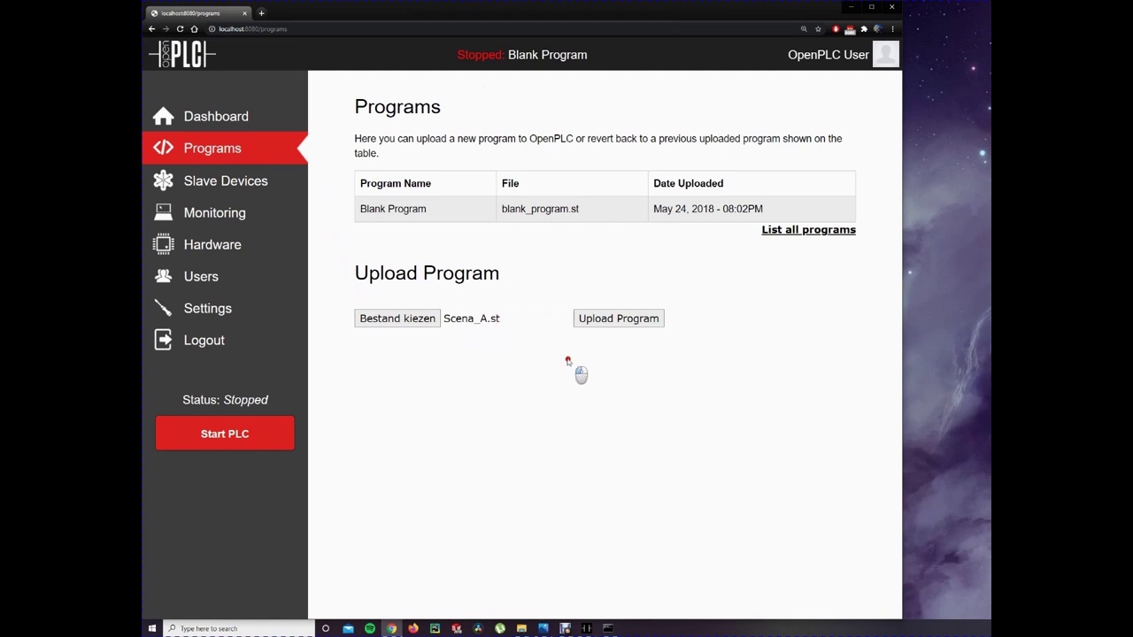
{"action": "left_click", "coordinate": [603, 319]}
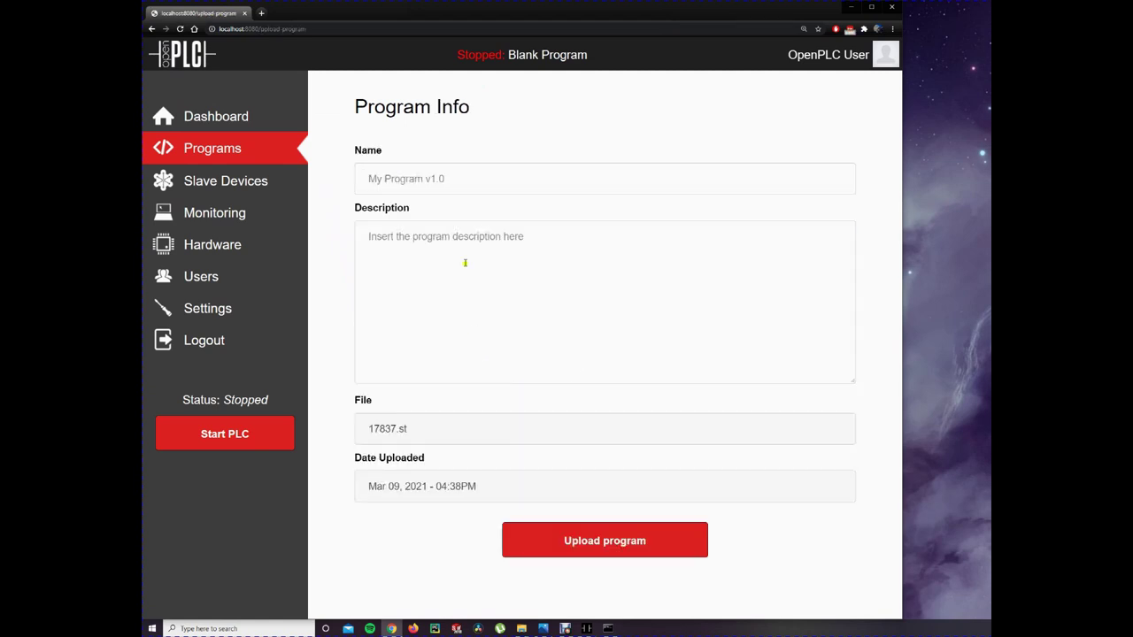
Name the program Scene_A_YT, upload and compile it, then return to the dashboard
{"action": "left_click", "coordinate": [432, 182]}
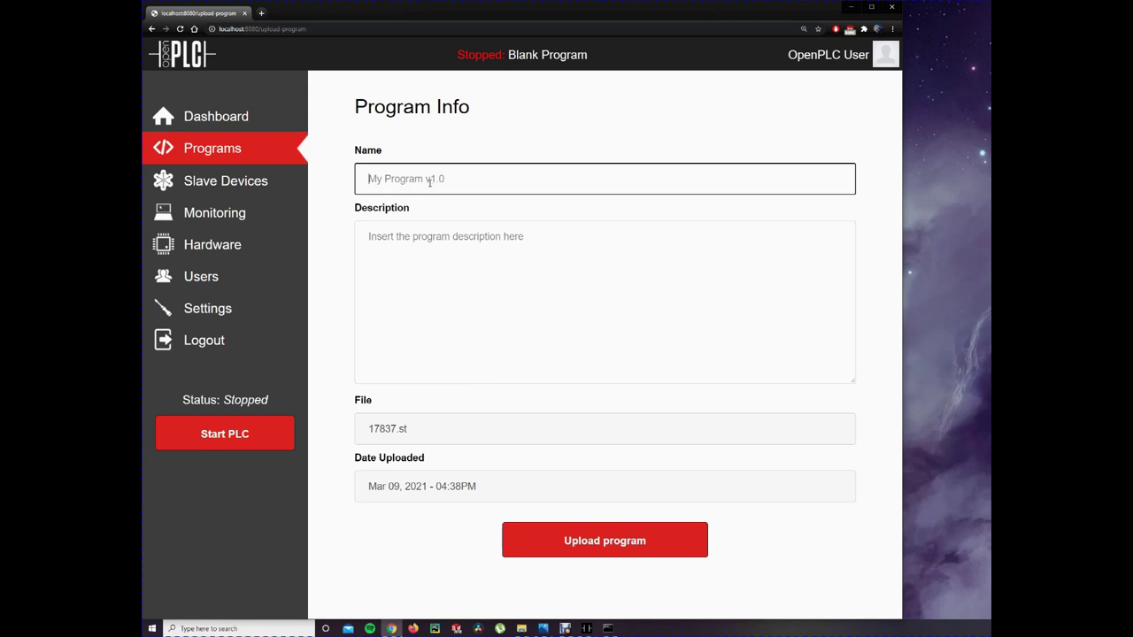
{"action": "type", "text": "Scene_A_YT"}
{"action": "left_click", "coordinate": [423, 236]}
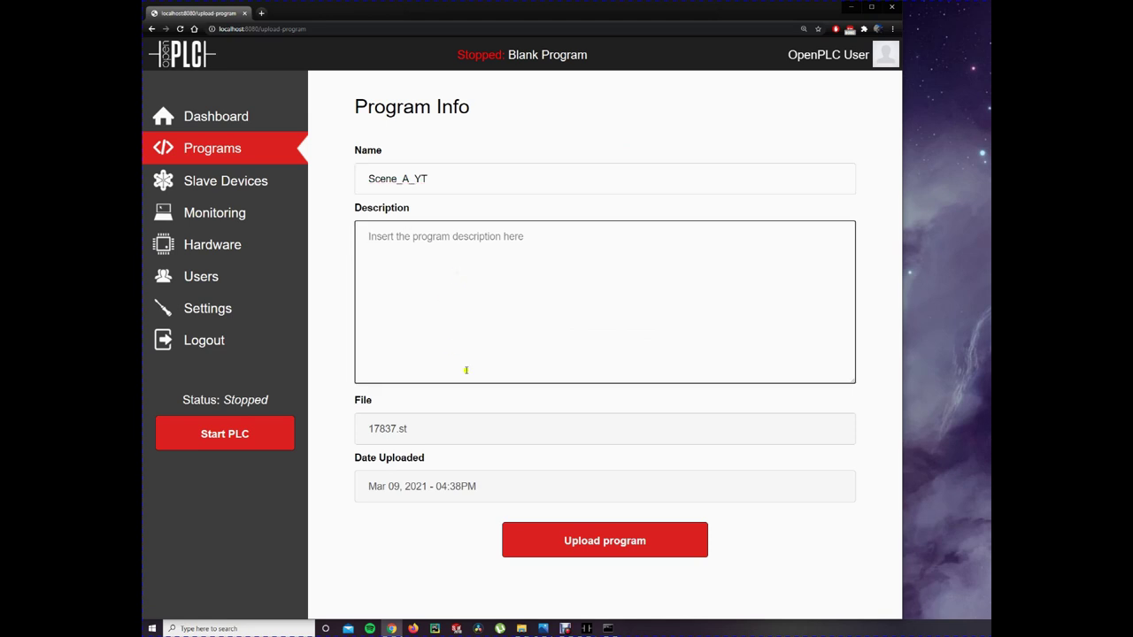
{"action": "left_click", "coordinate": [569, 547]}
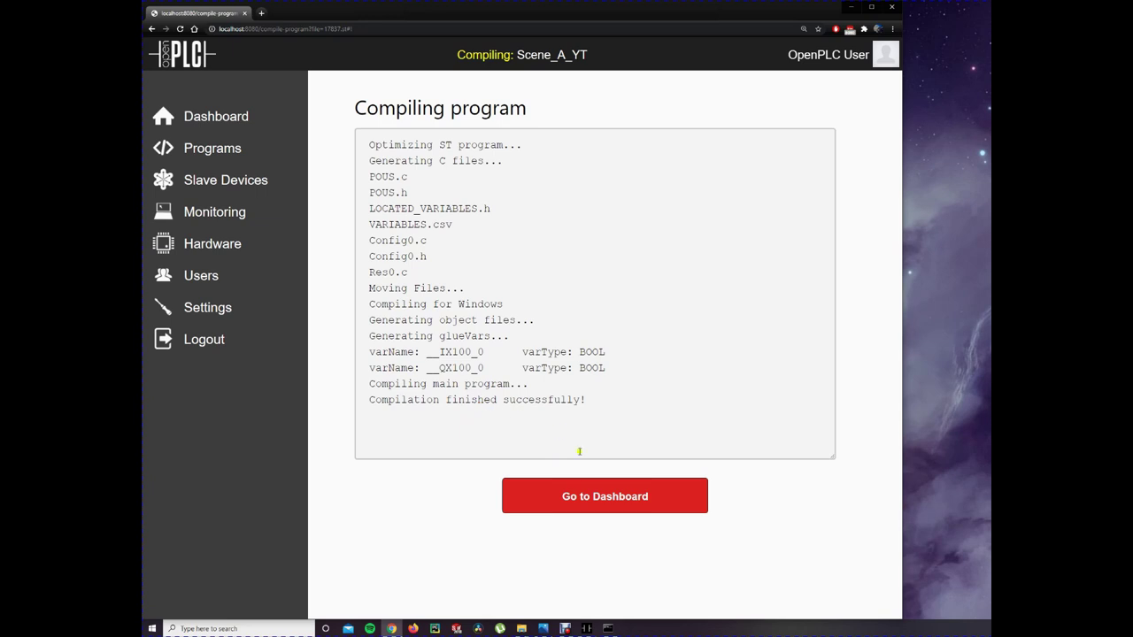
{"action": "left_click", "coordinate": [605, 496]}
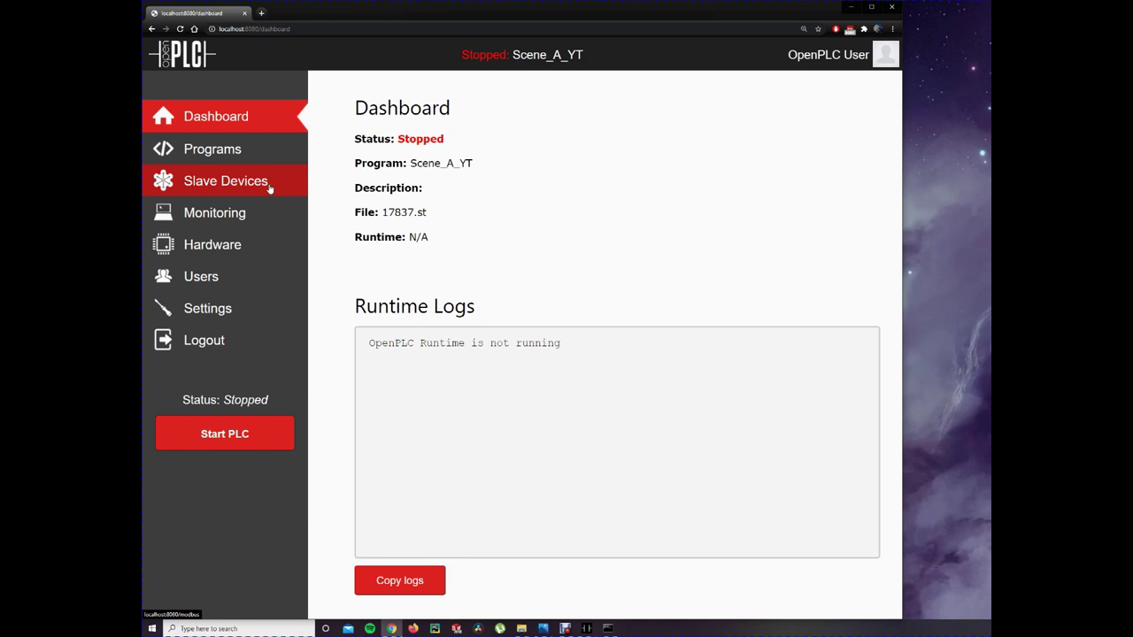
Minimize Chrome, launch Factory IO, and load the 1 - From A to B scene
{"action": "left_click", "coordinate": [850, 7]}
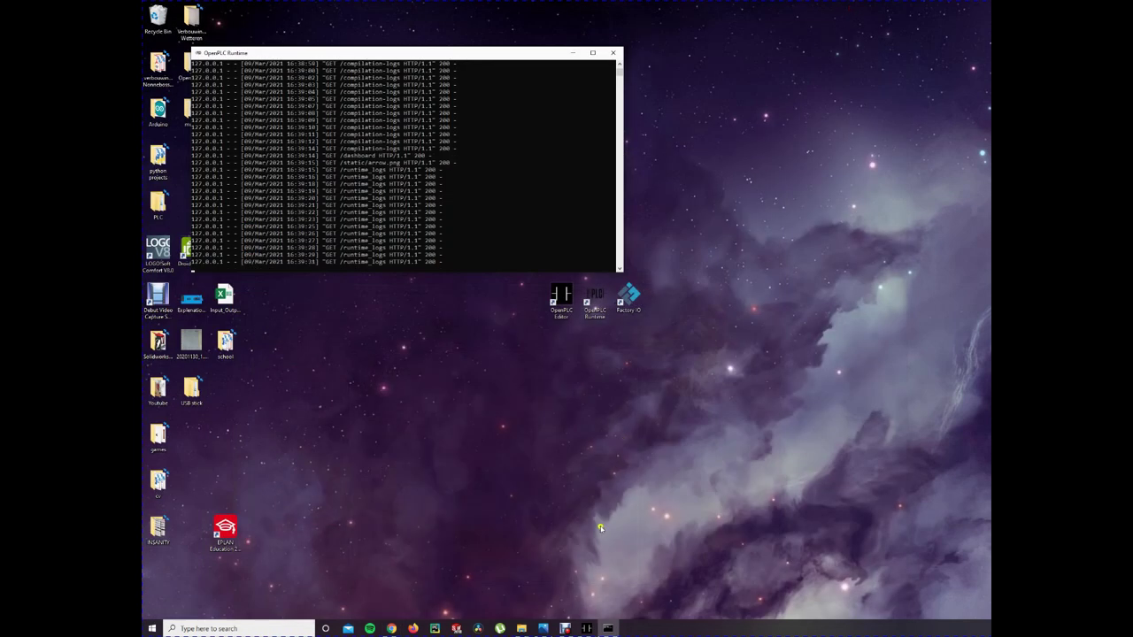
{"action": "double_click", "coordinate": [629, 297]}
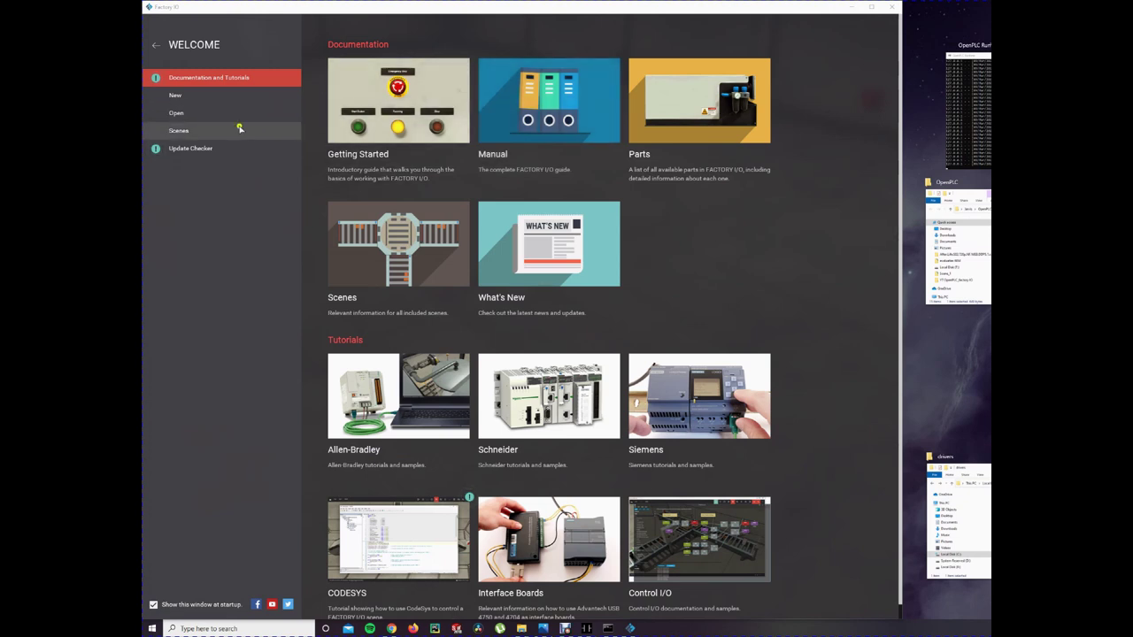
{"action": "left_click", "coordinate": [239, 129]}
{"action": "left_click", "coordinate": [390, 96]}
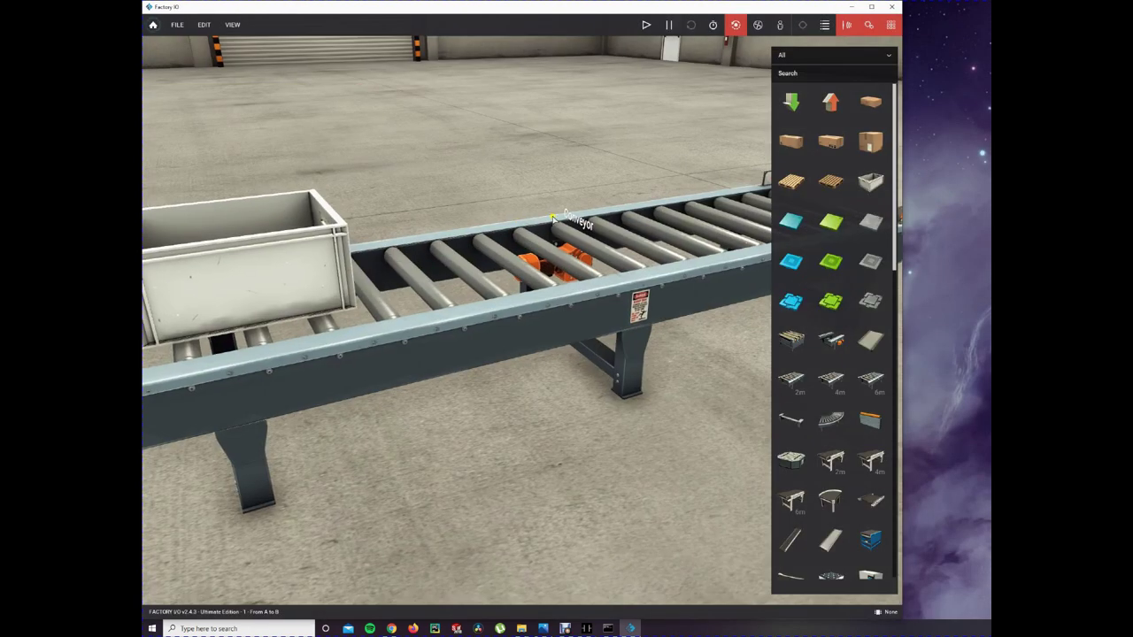
{"action": "left_click", "coordinate": [203, 25]}
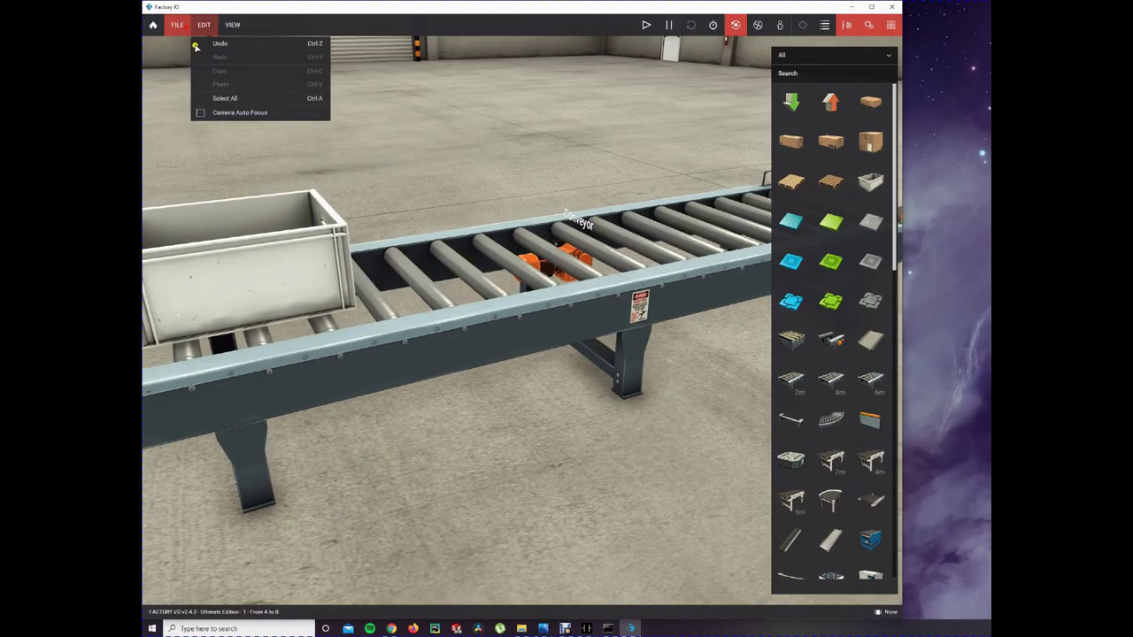
Set Factory IO's driver to Modbus TCP/IP Server from File > Drivers
{"action": "left_click", "coordinate": [177, 25]}
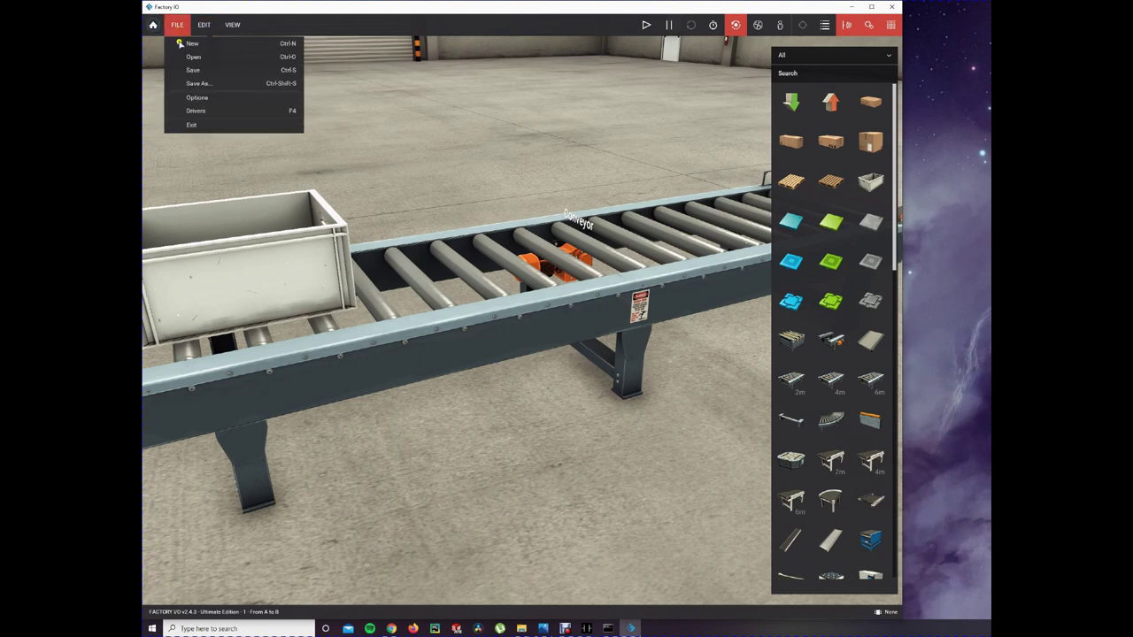
{"action": "left_click", "coordinate": [194, 110]}
{"action": "left_click", "coordinate": [298, 33]}
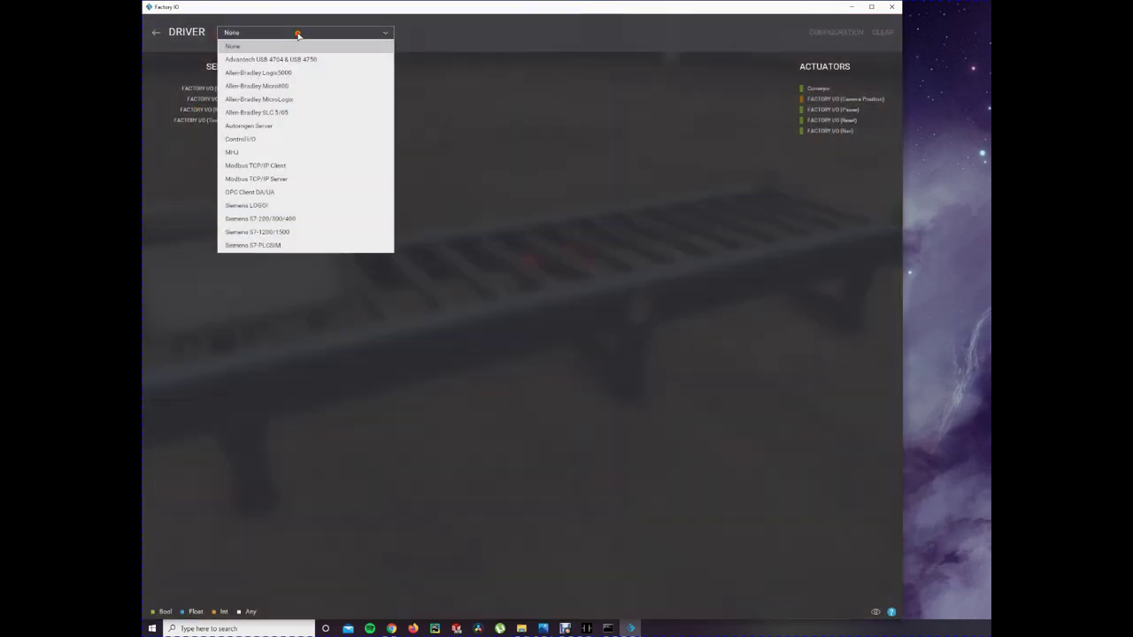
{"action": "left_click", "coordinate": [332, 180]}
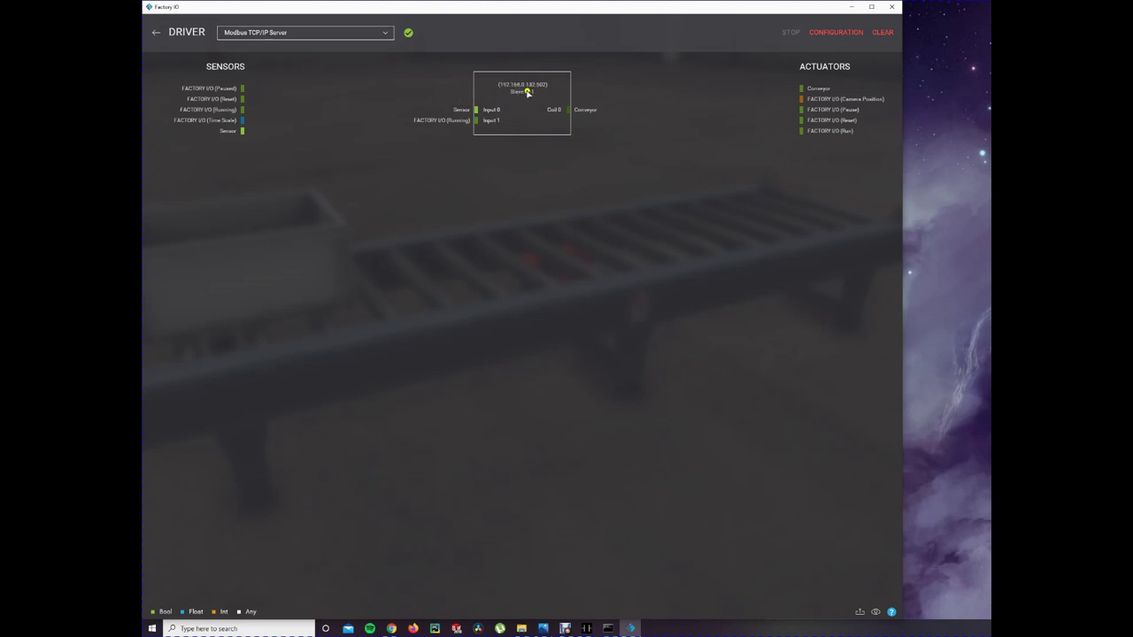
Give the Modbus server 4 digital inputs, 4 digital outputs and 2 registers each way, then return to the mapping
{"action": "left_click", "coordinate": [815, 33]}
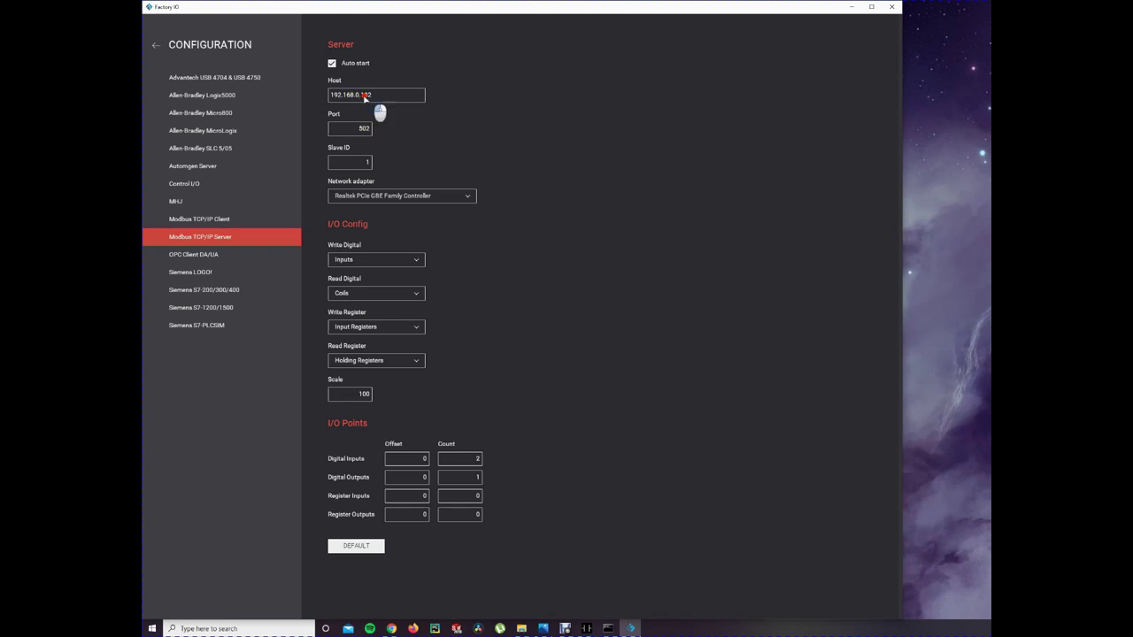
{"action": "left_click_drag", "start_coordinate": [360, 95], "coordinate": [346, 114]}
{"action": "left_click", "coordinate": [480, 459]}
{"action": "left_click", "coordinate": [479, 478]}
{"action": "left_click", "coordinate": [476, 495]}
{"action": "left_click", "coordinate": [156, 44]}
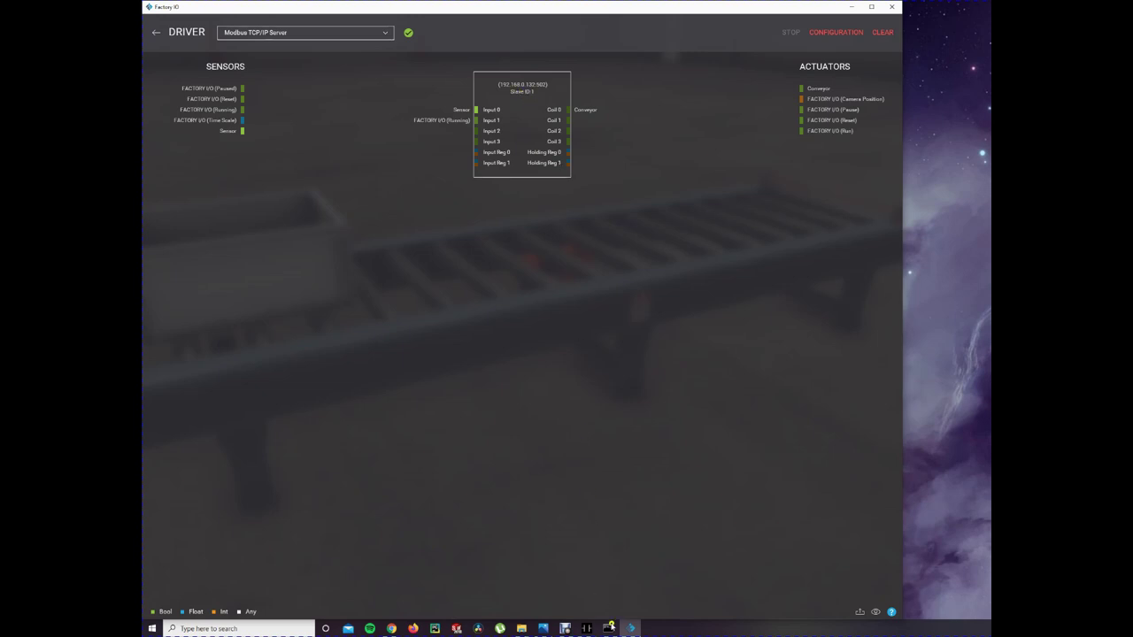
Switch to OpenPLC's Slave Devices page, review the address note and begin adding a new device
{"action": "mouse_move", "coordinate": [608, 628]}
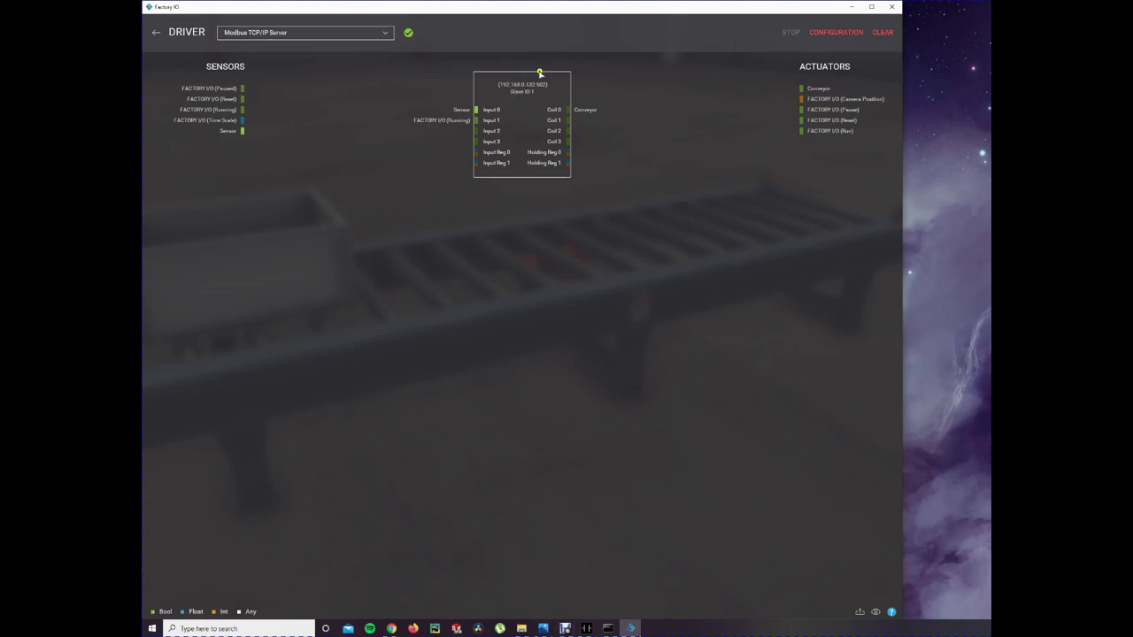
{"action": "key", "text": "alt+Tab"}
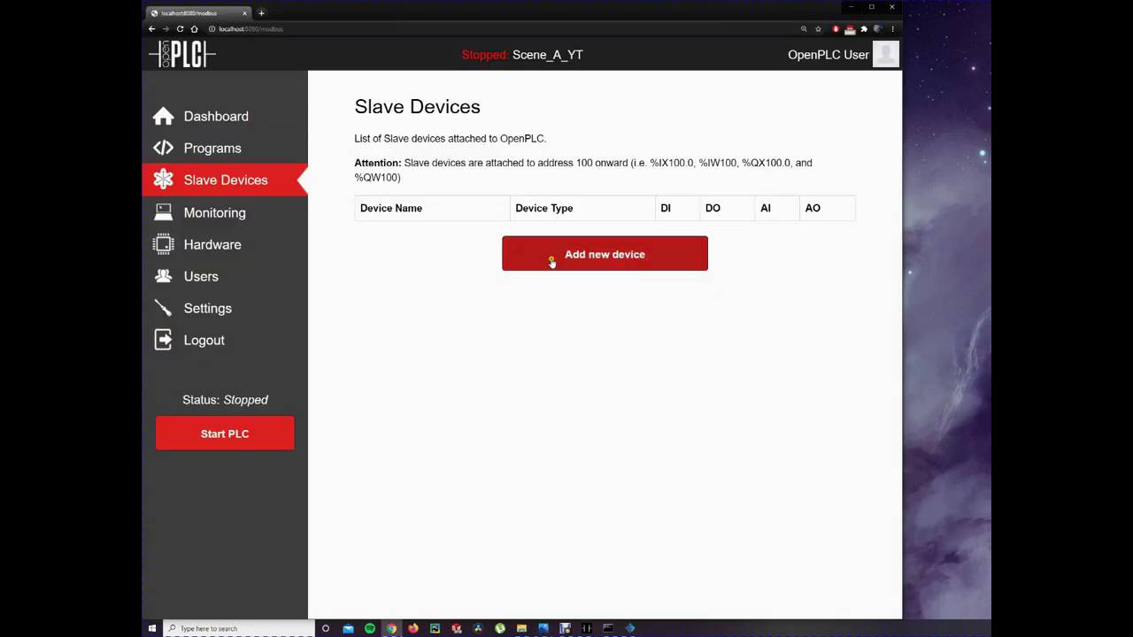
{"action": "left_click_drag", "start_coordinate": [563, 252], "coordinate": [450, 244]}
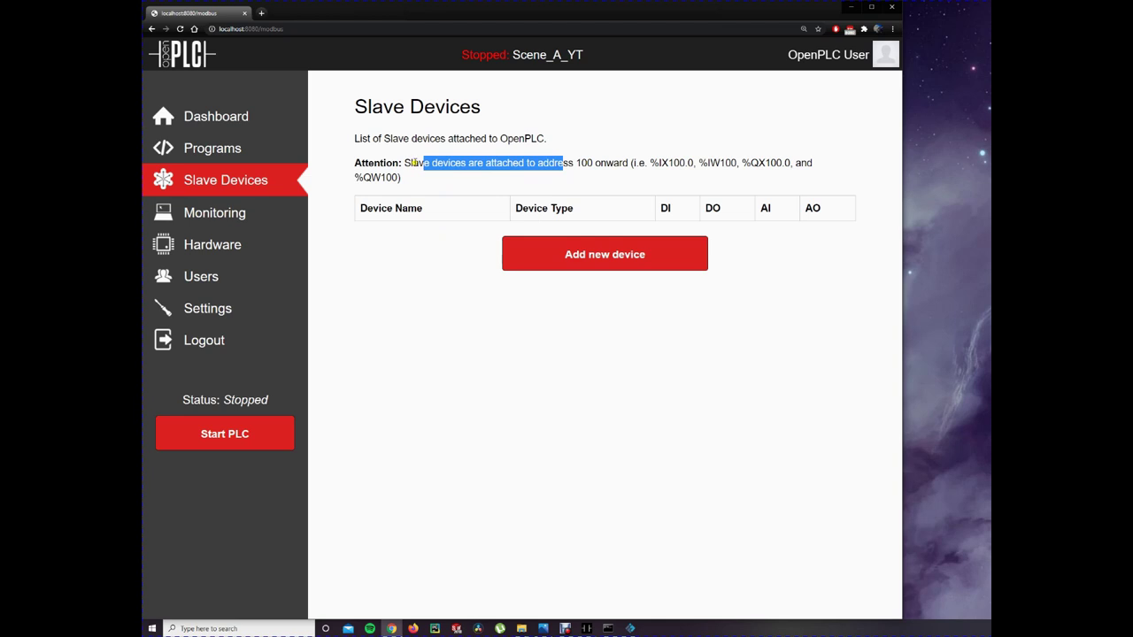
{"action": "left_click_drag", "start_coordinate": [414, 163], "coordinate": [418, 162]}
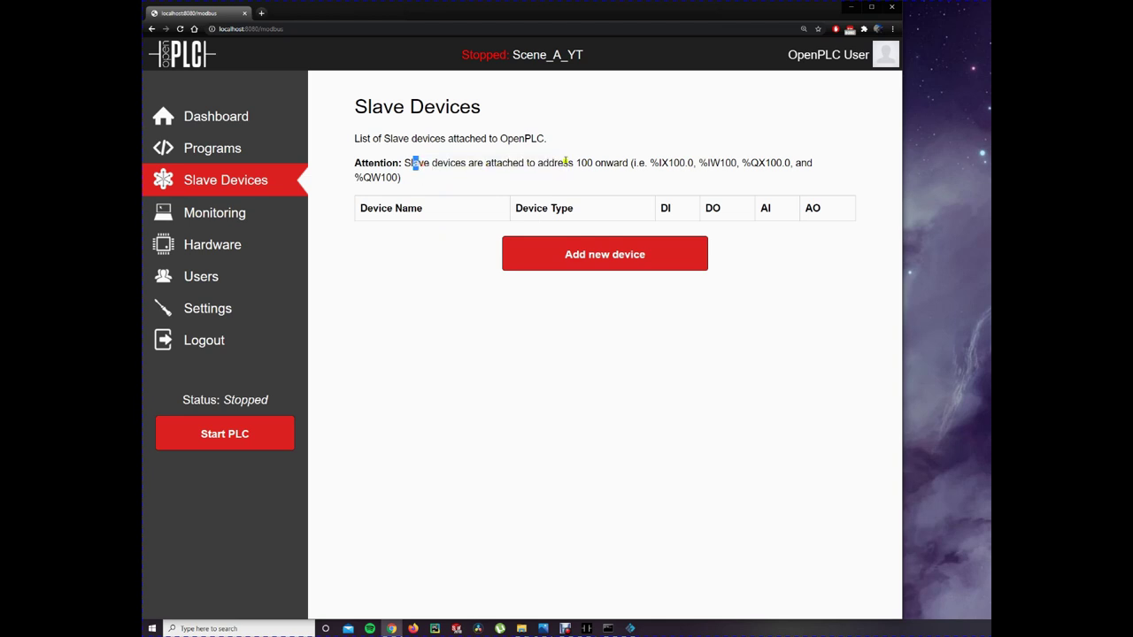
{"action": "double_click", "coordinate": [584, 163]}
{"action": "left_click_drag", "start_coordinate": [633, 163], "coordinate": [681, 163]}
{"action": "left_click", "coordinate": [670, 161]}
{"action": "left_click", "coordinate": [605, 251]}
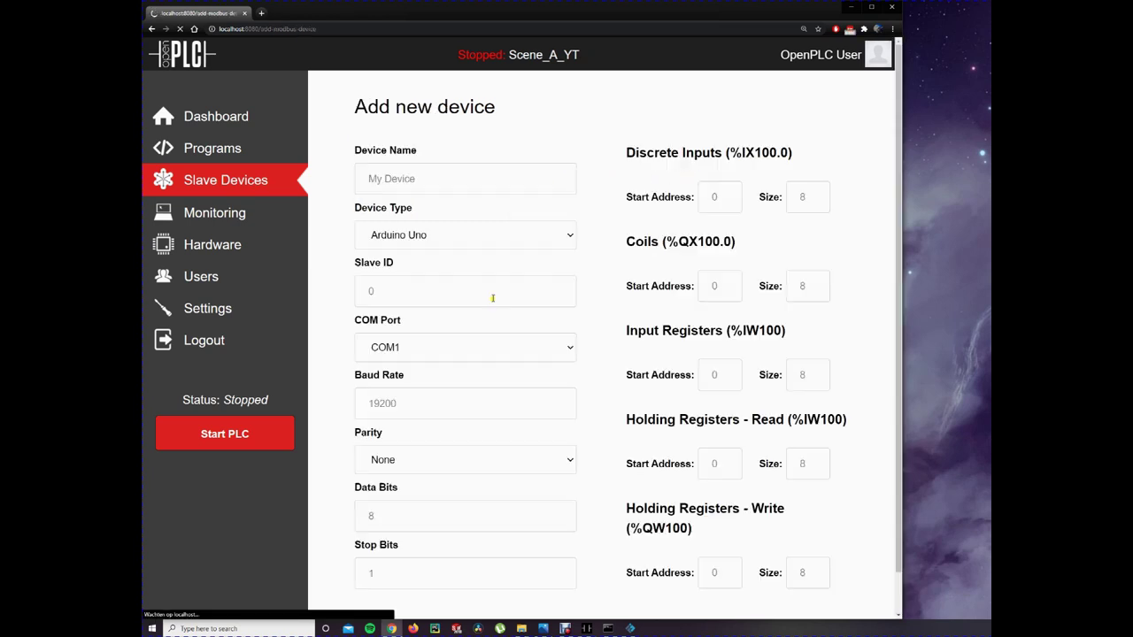
{"action": "left_click", "coordinate": [451, 237]}
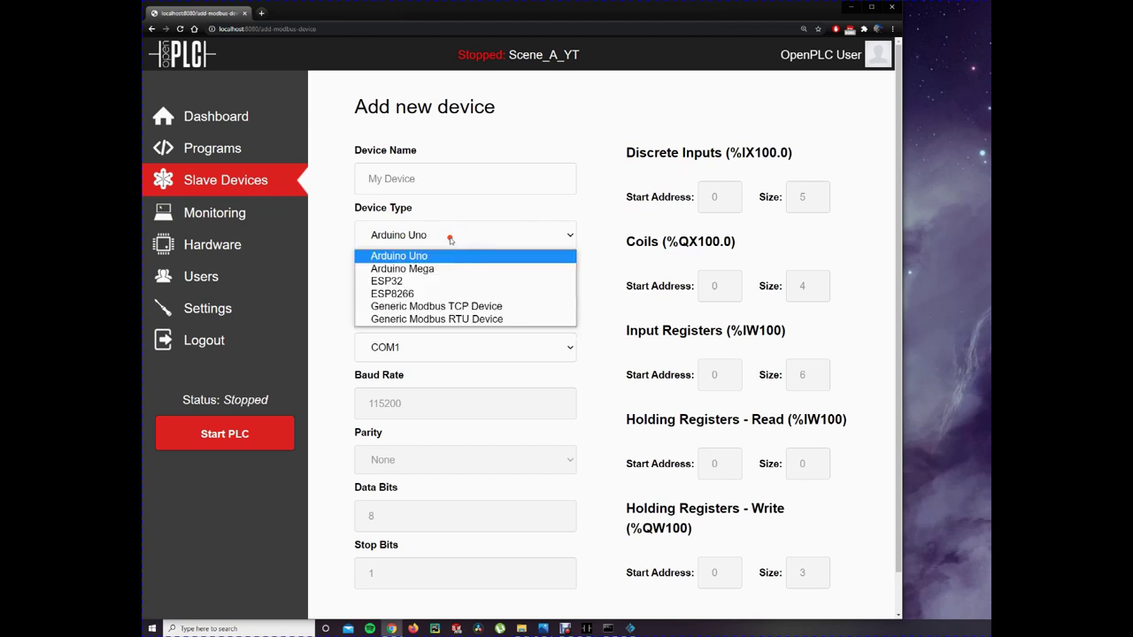
Make it a Generic Modbus TCP Device with slave ID 1, IP 192.168.0.132 and port 502
{"action": "left_click", "coordinate": [508, 307]}
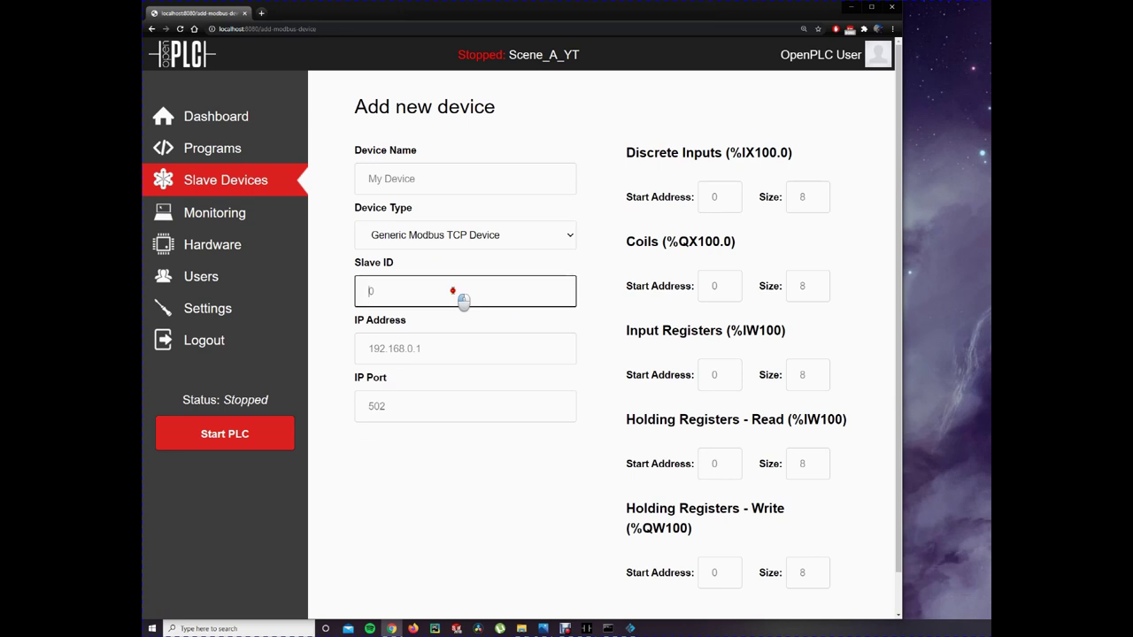
{"action": "left_click", "coordinate": [455, 291]}
{"action": "left_click", "coordinate": [422, 346]}
{"action": "type", "text": "192.168."}
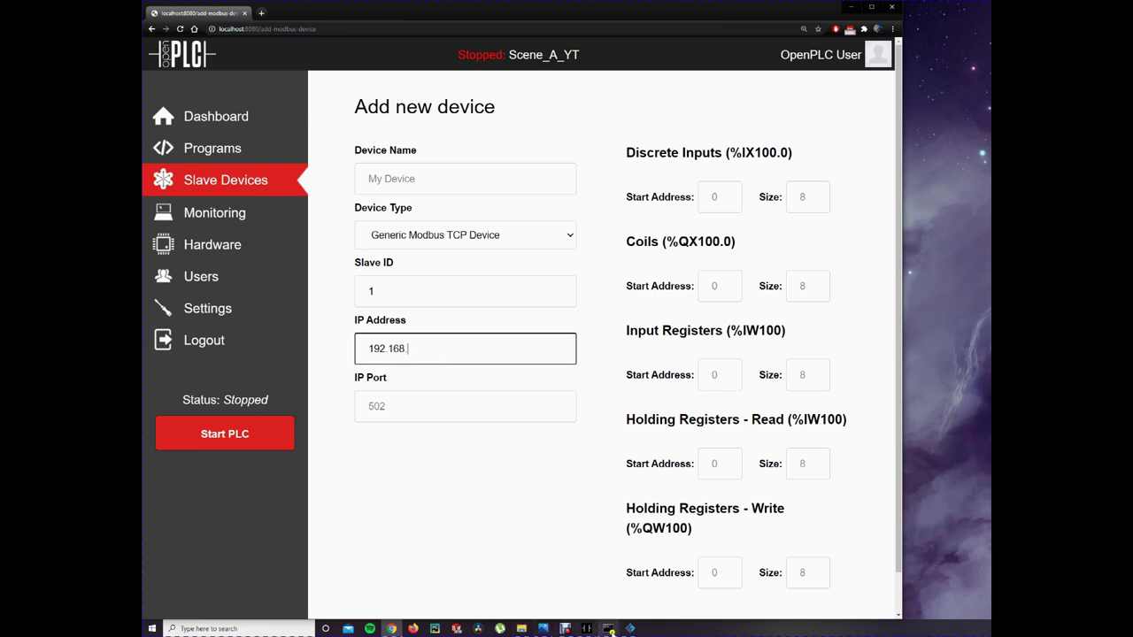
{"action": "left_click", "coordinate": [628, 629]}
{"action": "left_click", "coordinate": [624, 628]}
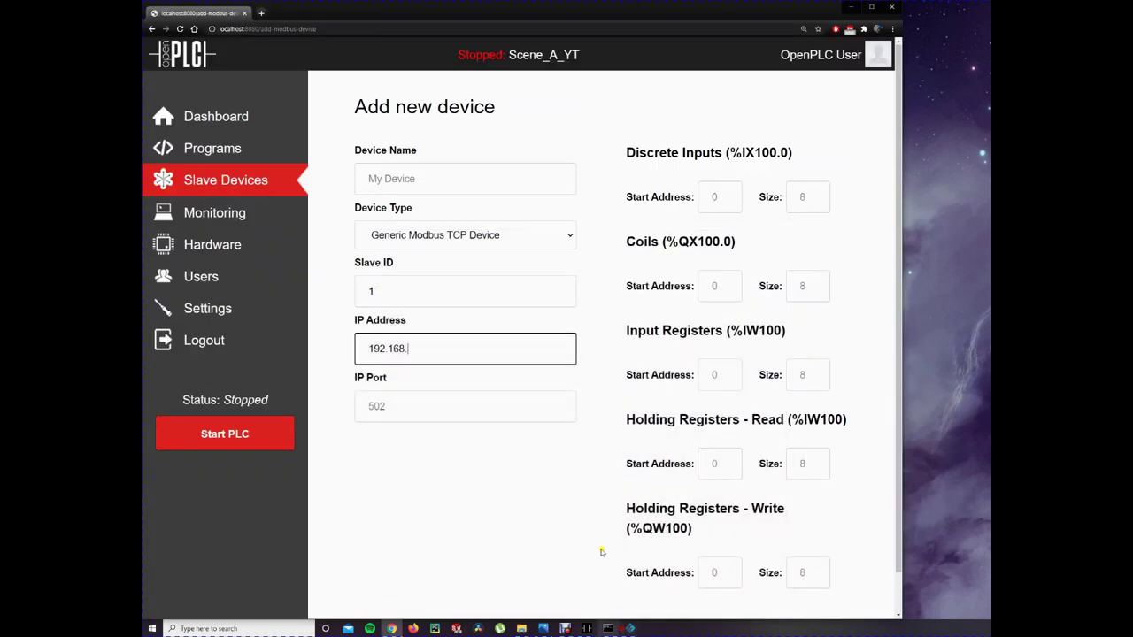
{"action": "left_click", "coordinate": [631, 628]}
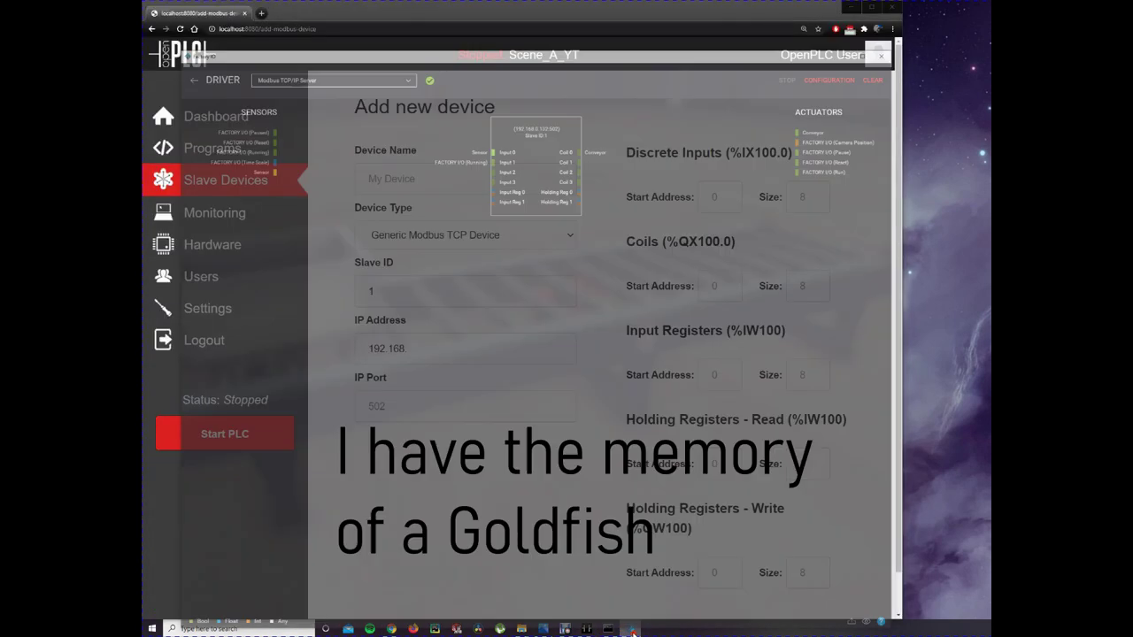
{"action": "left_click", "coordinate": [631, 628]}
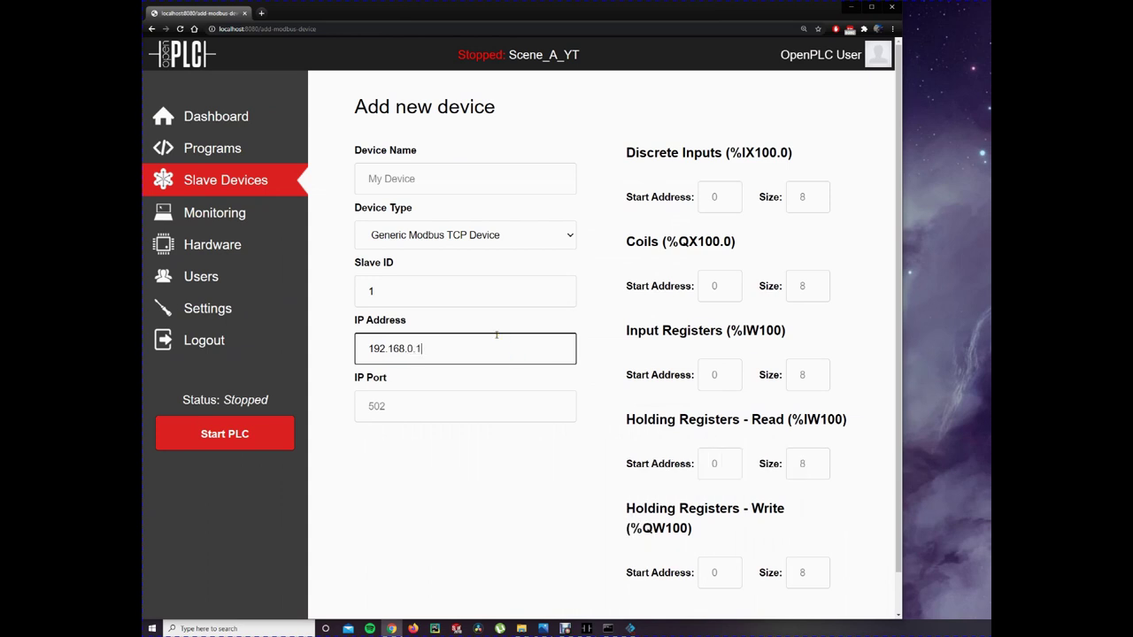
{"action": "left_click", "coordinate": [447, 406]}
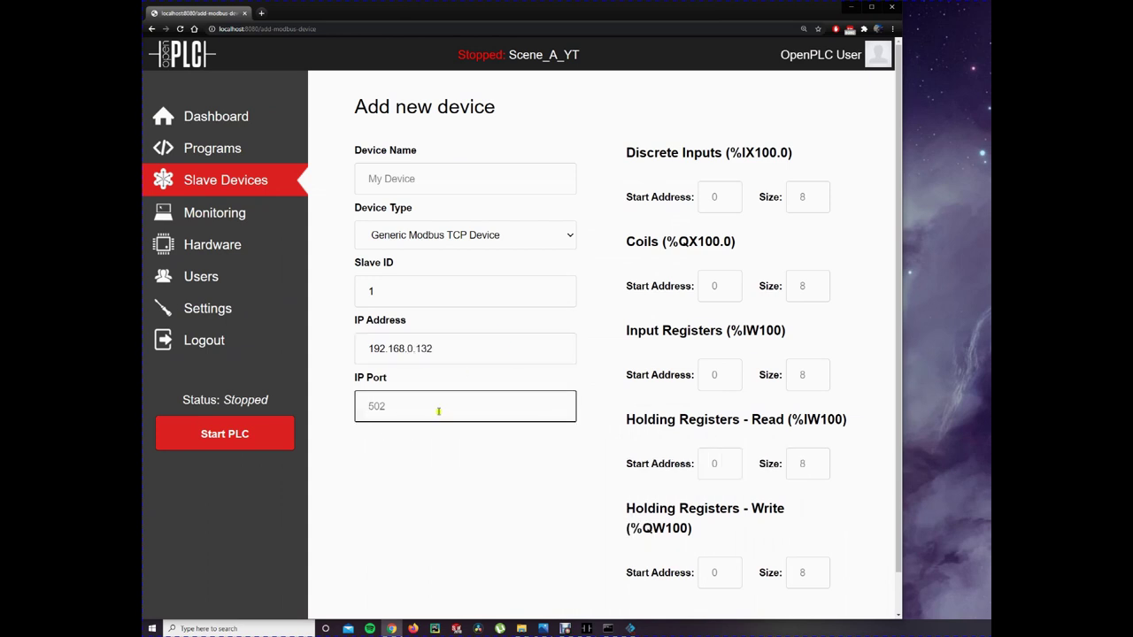
{"action": "type", "text": "502"}
Set the discrete inputs and coils sizes to 4 each
{"action": "left_click", "coordinate": [715, 200]}
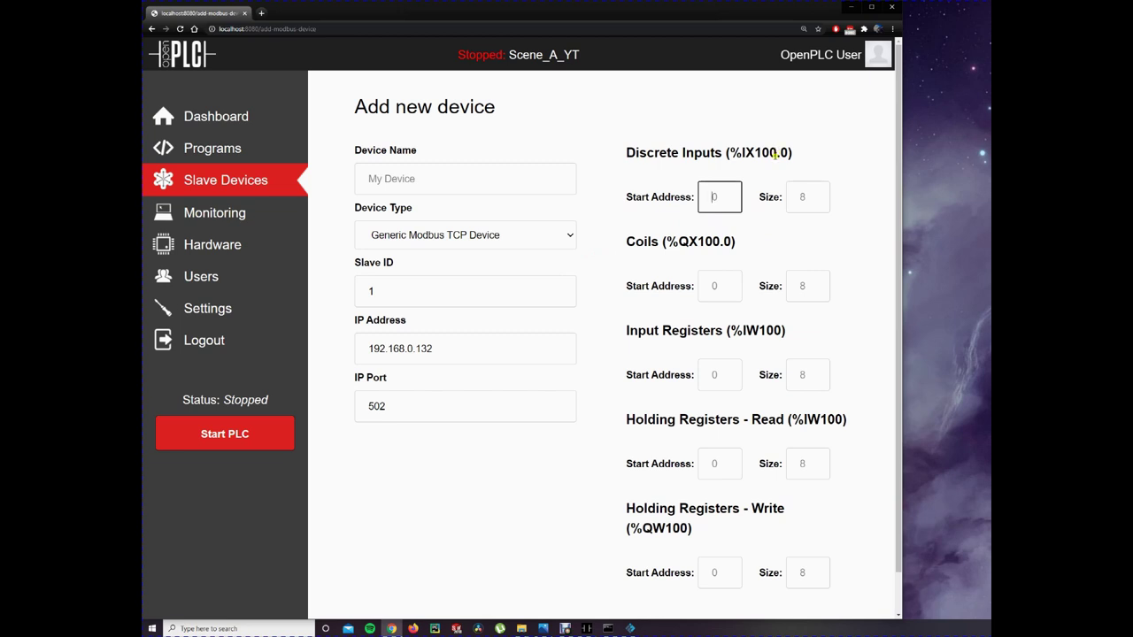
{"action": "left_click", "coordinate": [811, 202]}
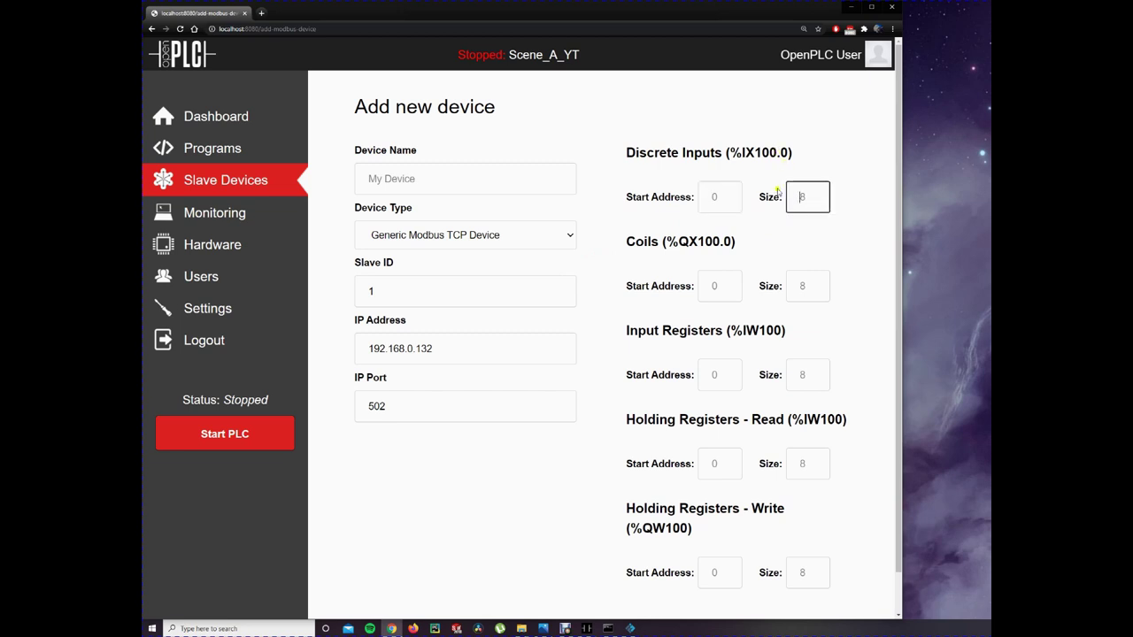
{"action": "type", "text": "4"}
{"action": "left_click", "coordinate": [739, 288]}
{"action": "left_click", "coordinate": [813, 284]}
{"action": "type", "text": "4"}
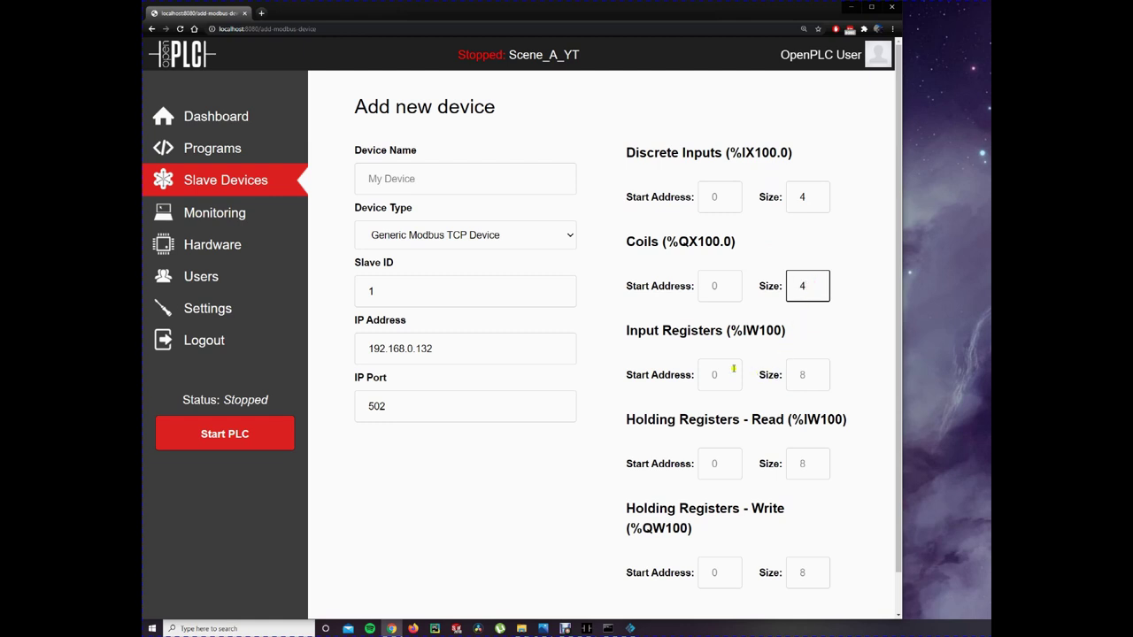
Set the register sizes to 2 and start naming the device Factory_IO
{"action": "left_click", "coordinate": [804, 376]}
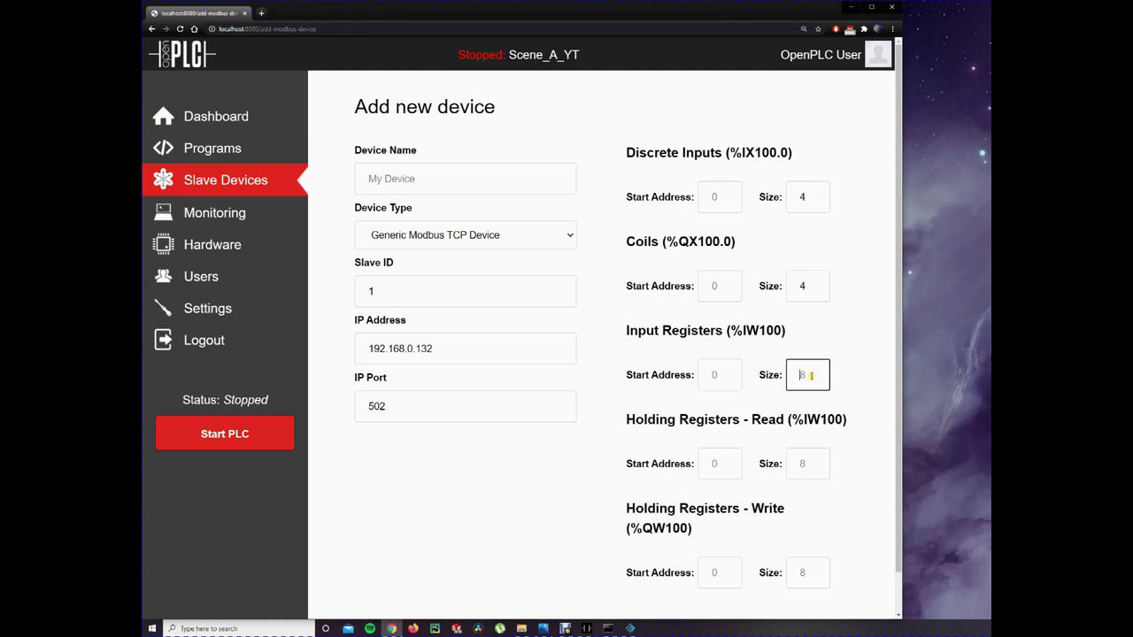
{"action": "left_click", "coordinate": [811, 375]}
{"action": "left_click", "coordinate": [811, 464]}
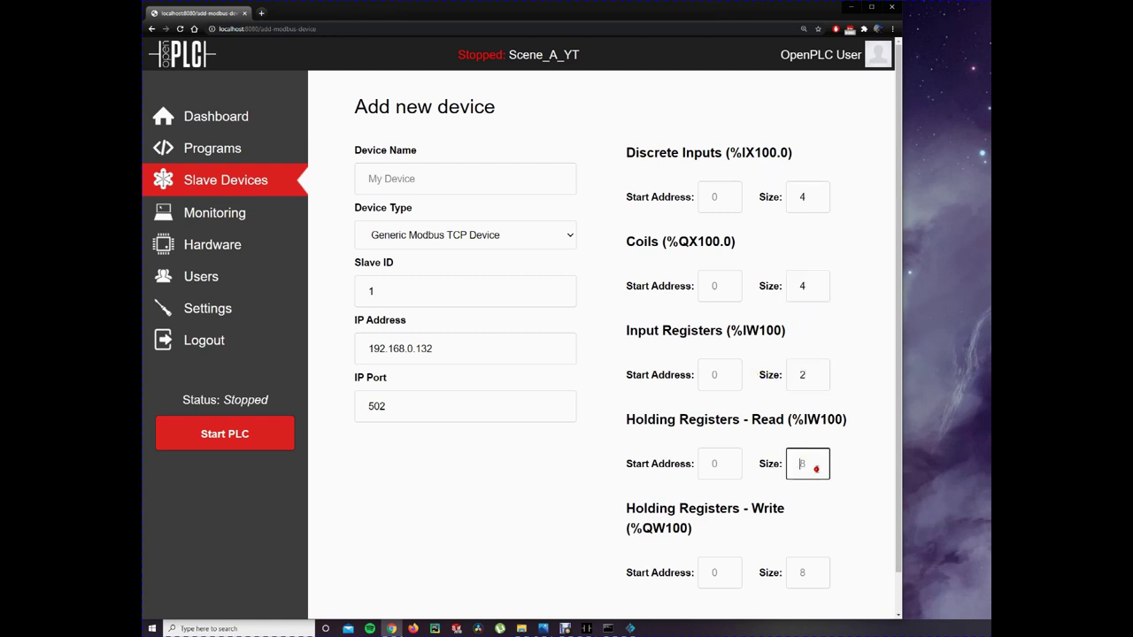
{"action": "type", "text": "2"}
{"action": "left_click", "coordinate": [812, 577]}
{"action": "type", "text": "2"}
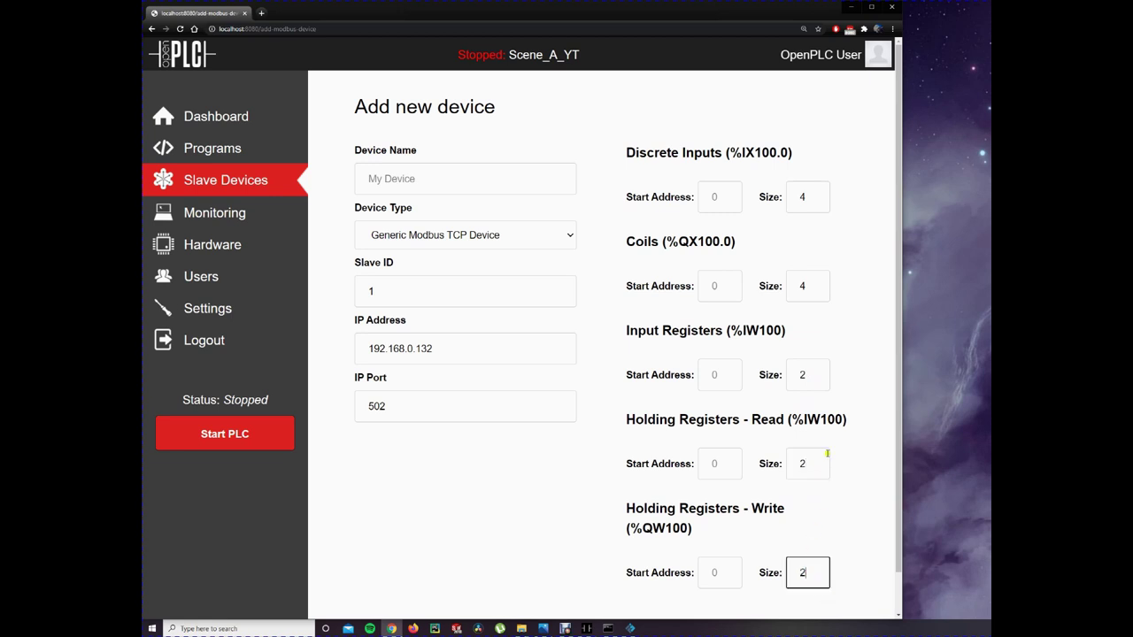
{"action": "left_click", "coordinate": [842, 538]}
{"action": "left_click", "coordinate": [440, 178]}
{"action": "type", "text": "Factory_IO"}
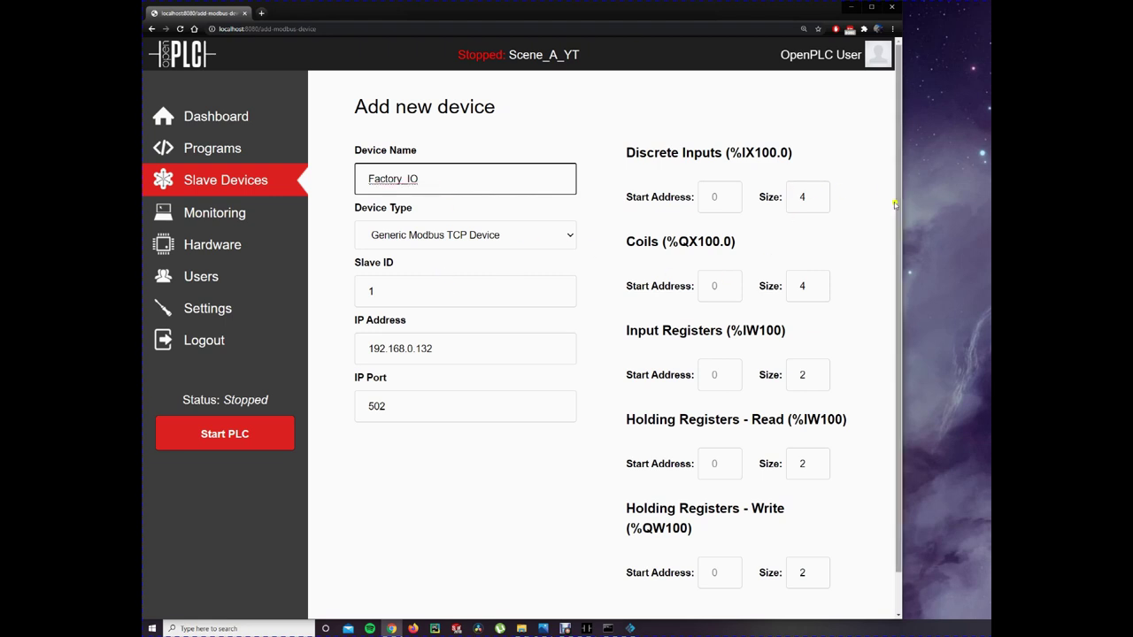
Attempt to save Factory_IO and dismiss the missing-fields warning
{"action": "scroll", "coordinate": [892, 292], "scroll_direction": "down", "scroll_amount": 1}
{"action": "left_click", "coordinate": [643, 603]}
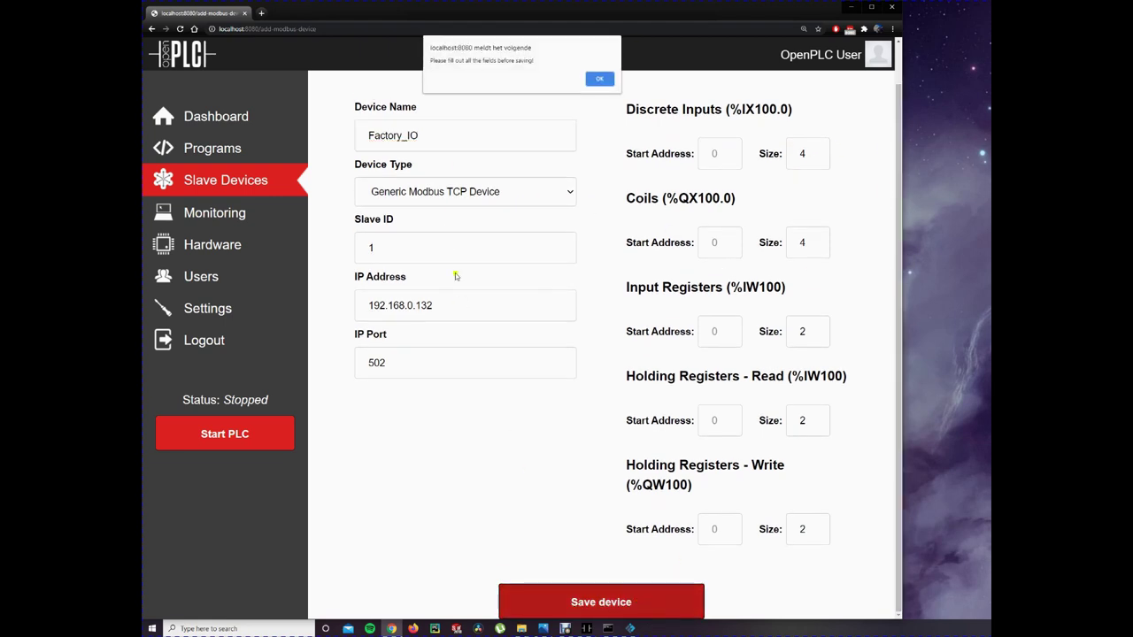
{"action": "left_click", "coordinate": [594, 81]}
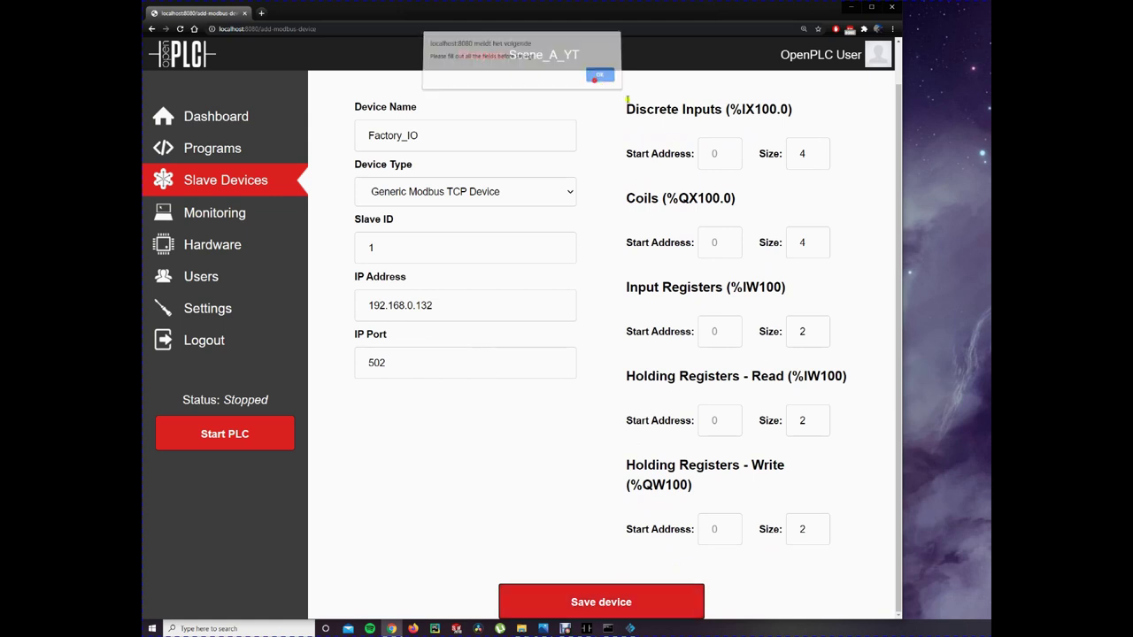
Enter start address 0 for all five register blocks and save Factory_IO
{"action": "left_click", "coordinate": [713, 156]}
{"action": "type", "text": "0"}
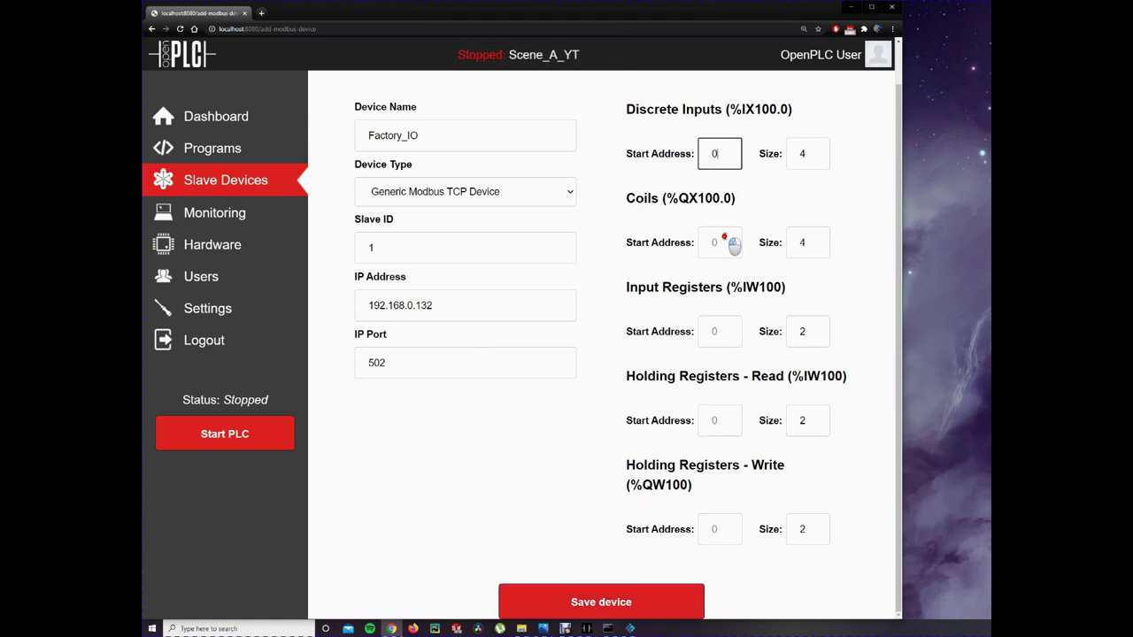
{"action": "left_click", "coordinate": [728, 244]}
{"action": "type", "text": "0"}
{"action": "left_click", "coordinate": [733, 337]}
{"action": "type", "text": "0"}
{"action": "left_click", "coordinate": [724, 423]}
{"action": "type", "text": "0"}
{"action": "left_click", "coordinate": [716, 530]}
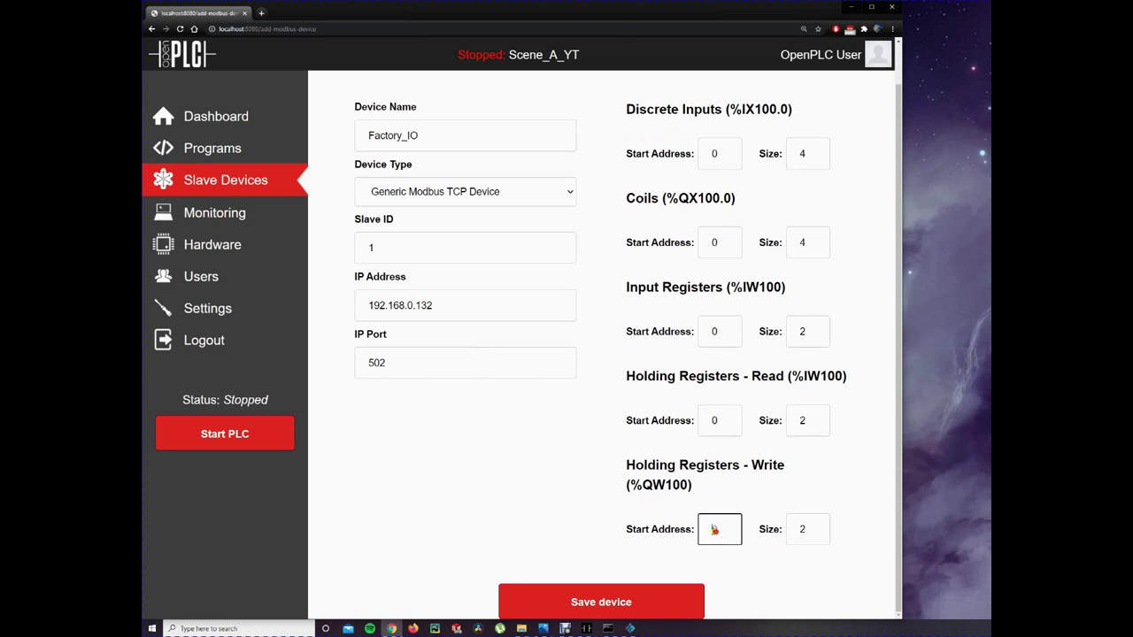
{"action": "type", "text": "0"}
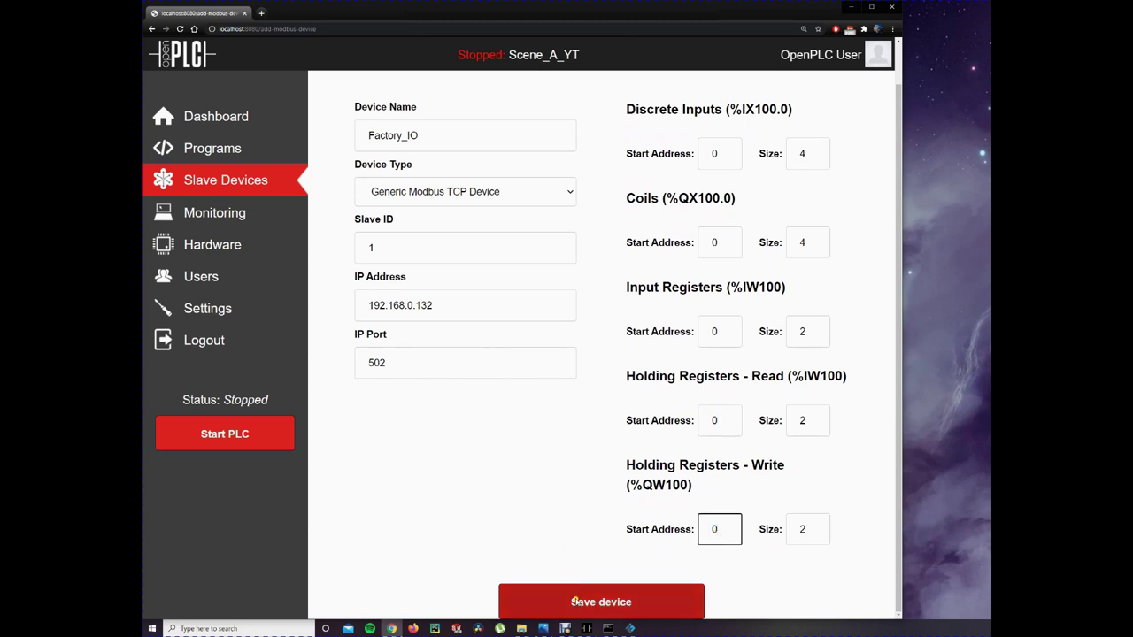
{"action": "left_click", "coordinate": [578, 602]}
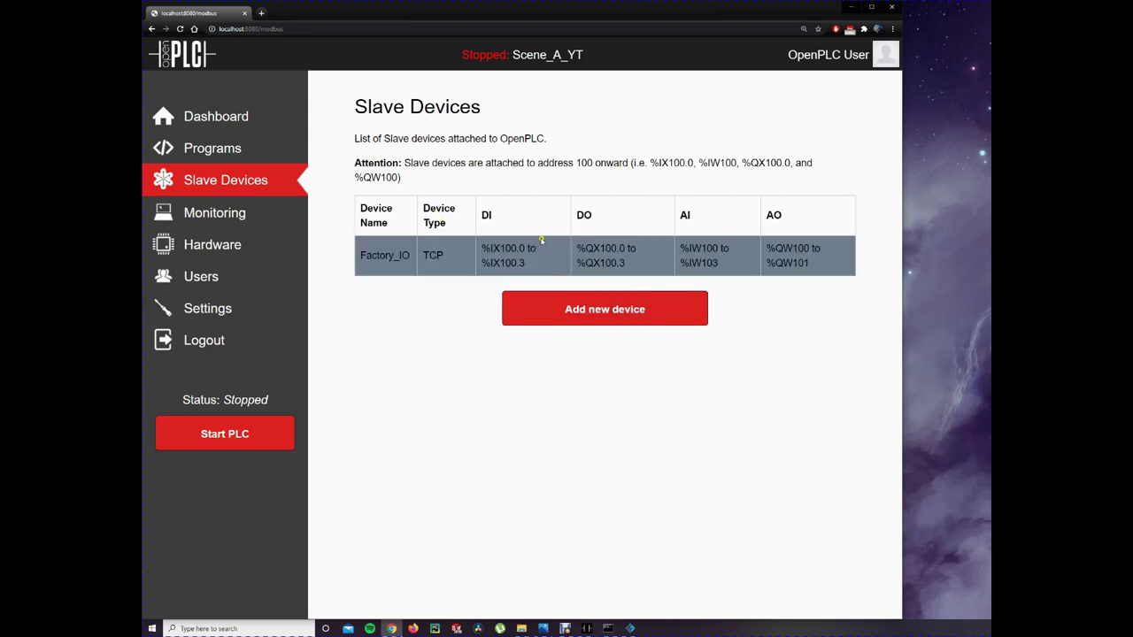
Start the PLC running Scene_A_YT and open Monitoring to see I_Sensor and Q_Conveyer TRUE
{"action": "left_click", "coordinate": [278, 445]}
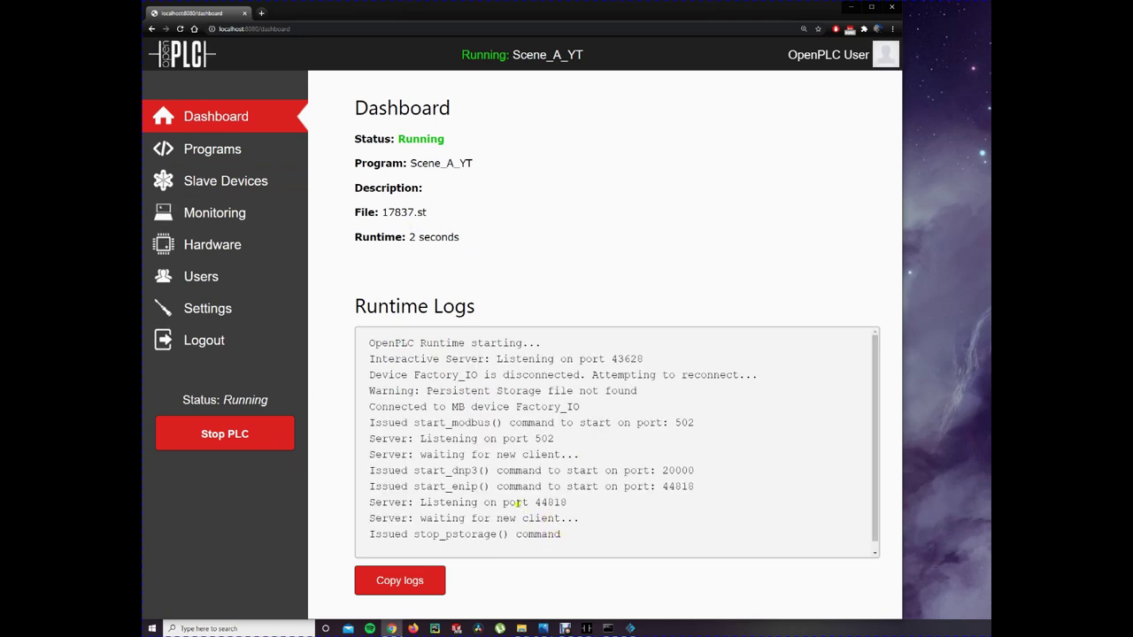
{"action": "left_click", "coordinate": [285, 149]}
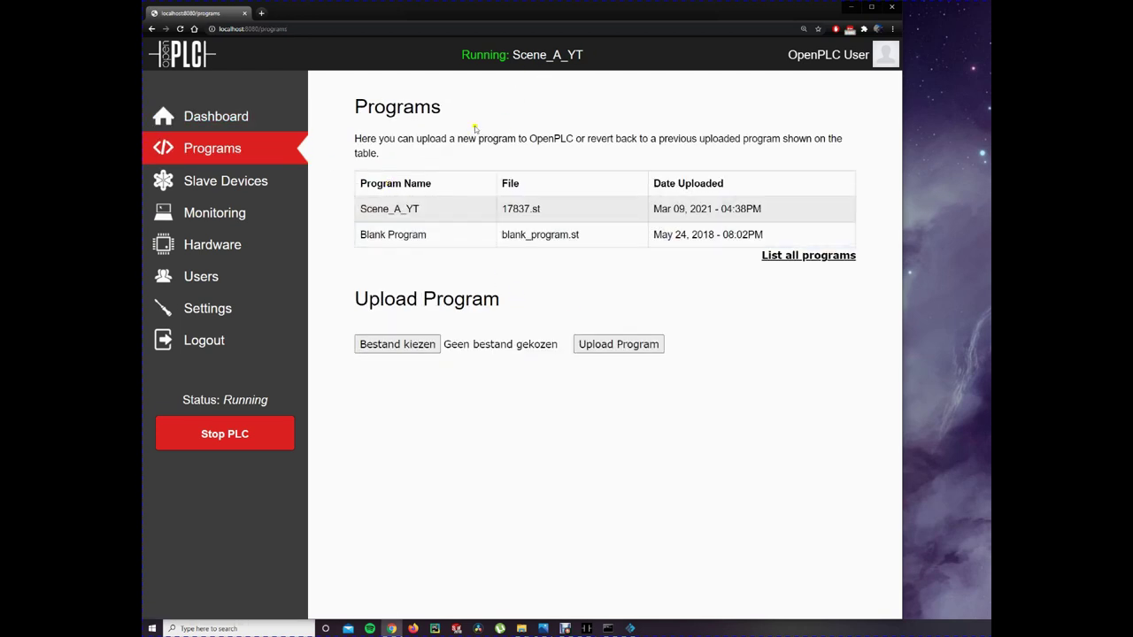
{"action": "left_click", "coordinate": [270, 217]}
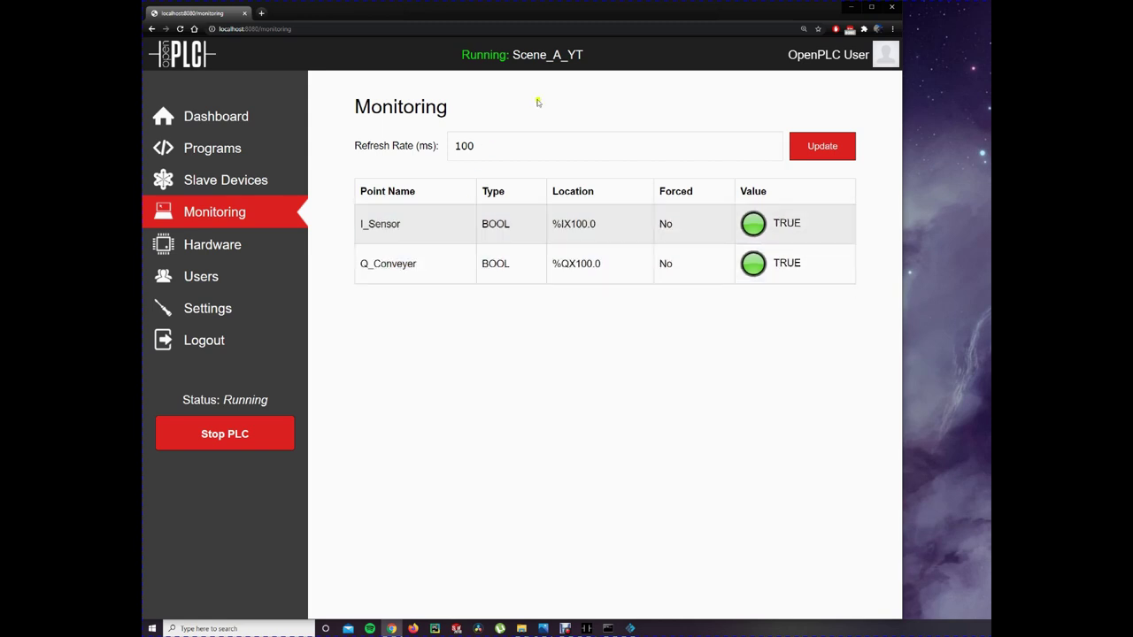
{"action": "left_click_drag", "start_coordinate": [537, 103], "coordinate": [457, 78]}
Bring Factory IO forward and leave the driver screen for the From A to B scene
{"action": "left_click", "coordinate": [481, 344]}
{"action": "left_click", "coordinate": [920, 217]}
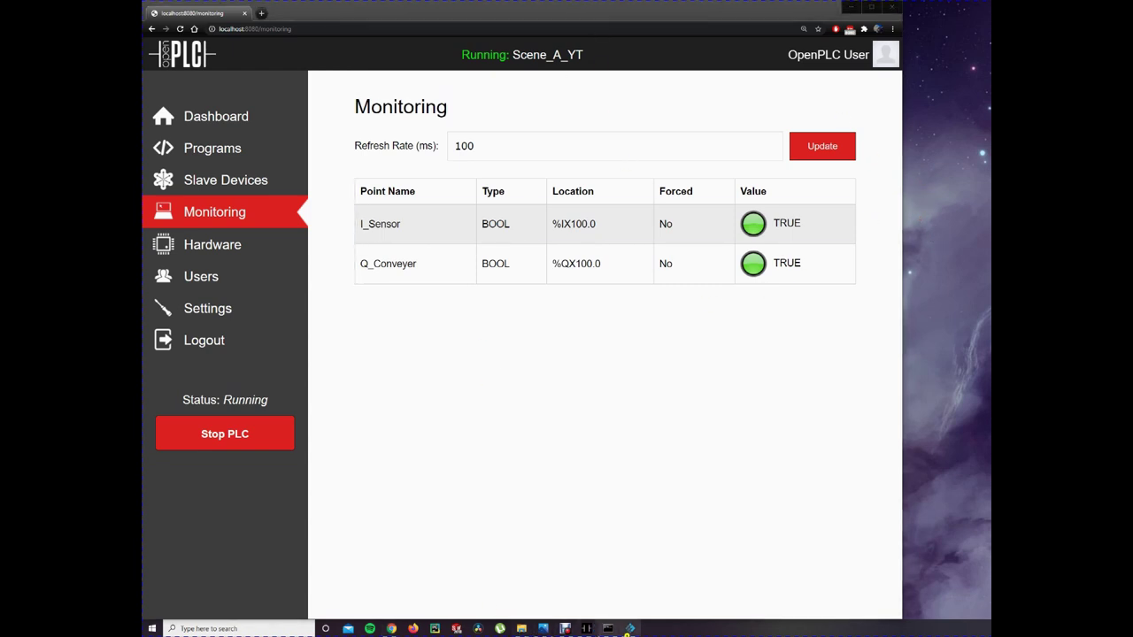
{"action": "left_click", "coordinate": [630, 629]}
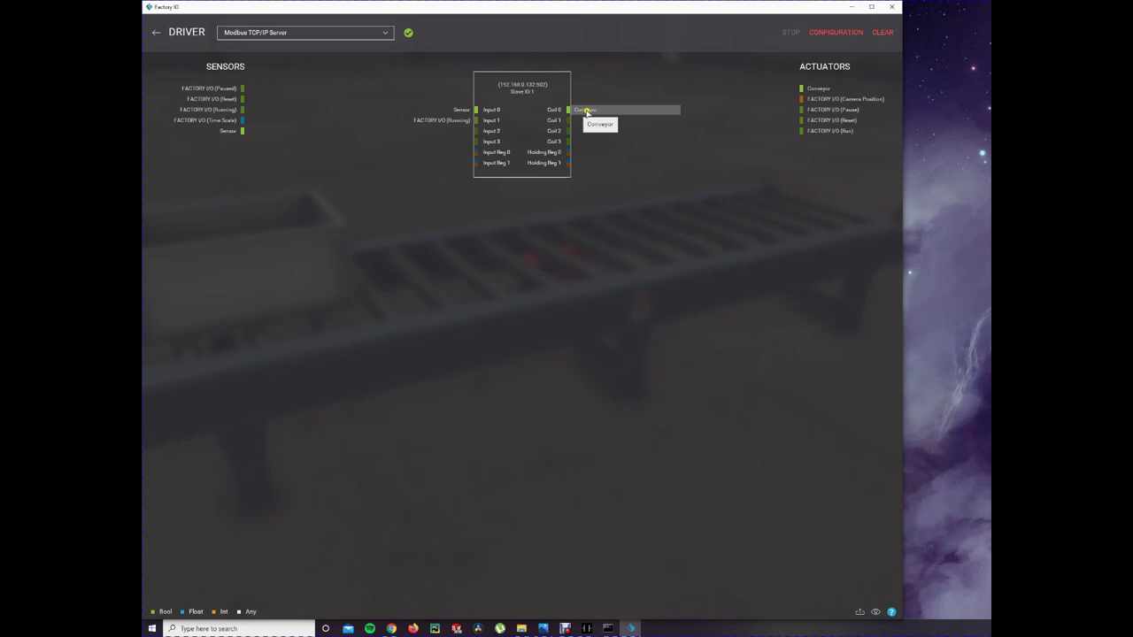
{"action": "left_click", "coordinate": [158, 34]}
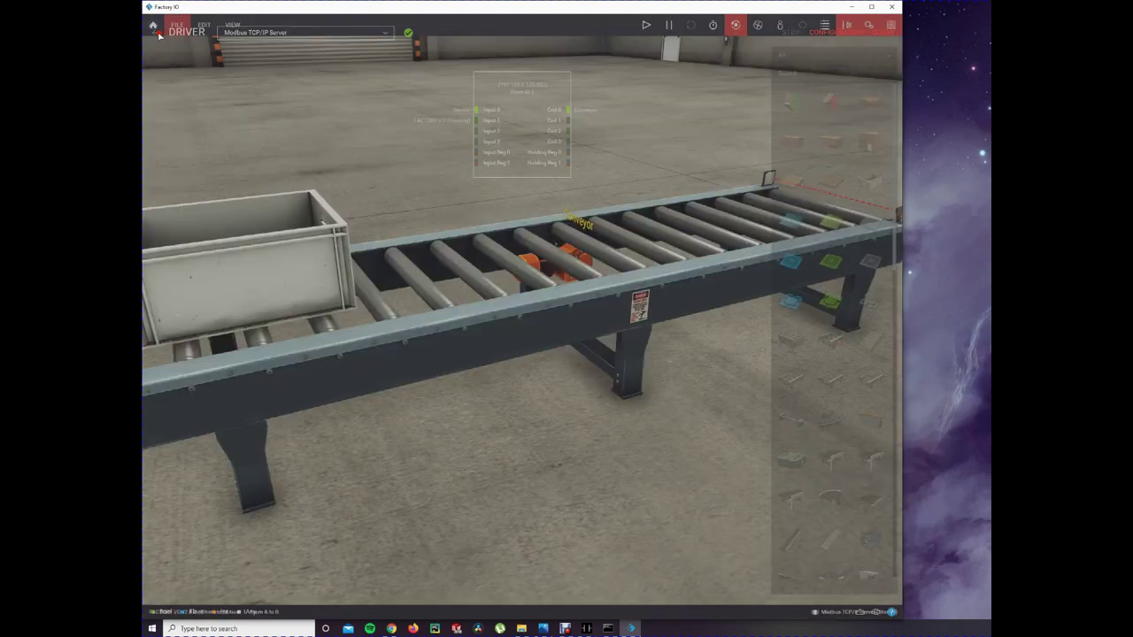
Press Play to run the simulation and move the box along the conveyor
{"action": "left_click", "coordinate": [644, 27]}
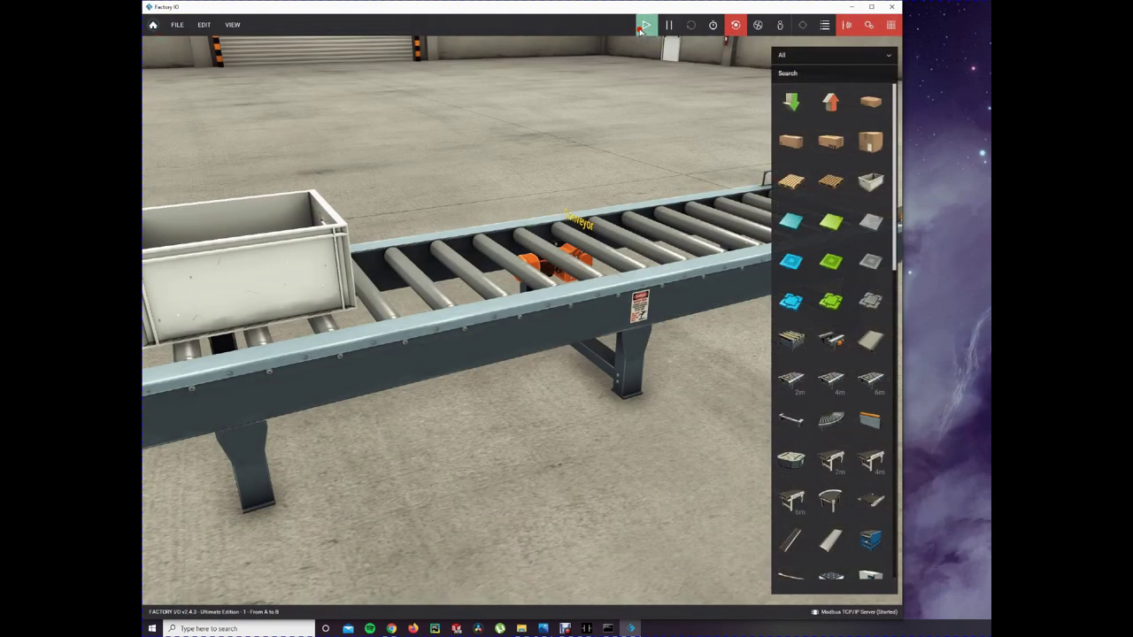